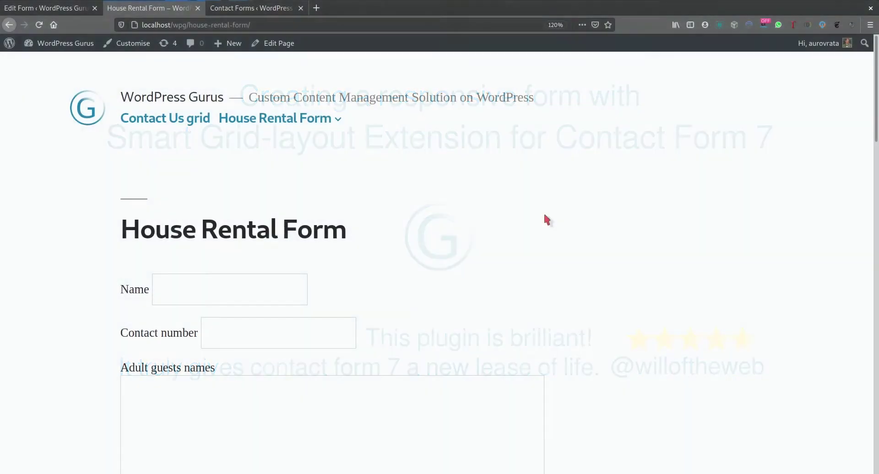
Scroll through the Home Rental - cf7 form page to look over its contents.
scroll(544, 216, down, 3)
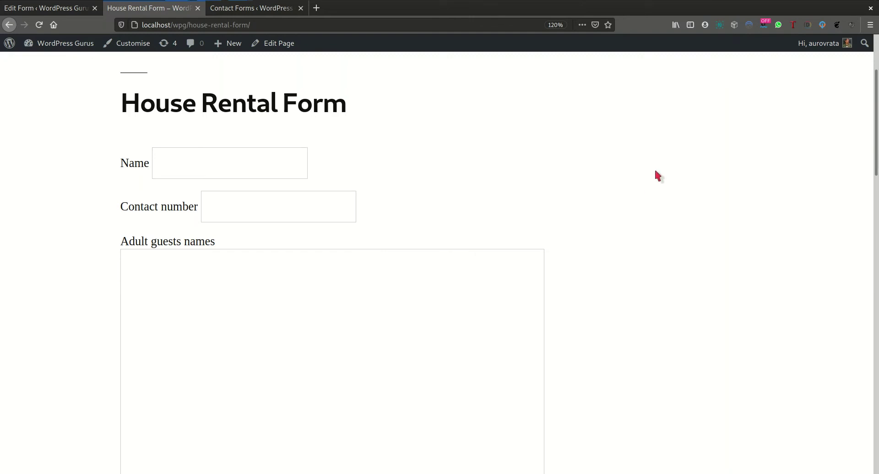
scroll(387, 183, down, 1)
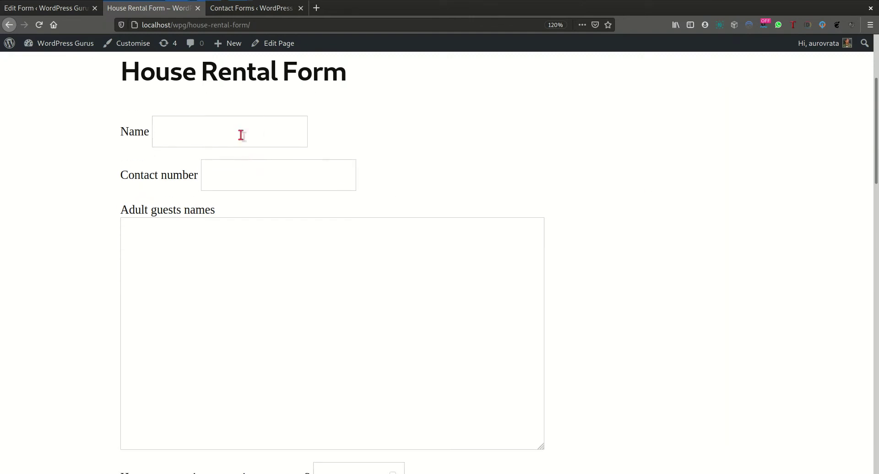
scroll(326, 206, down, 3)
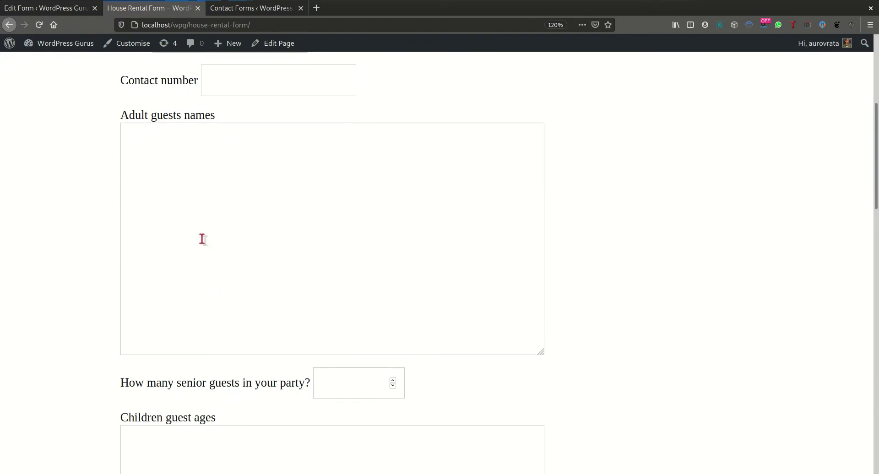
scroll(198, 395, down, 3)
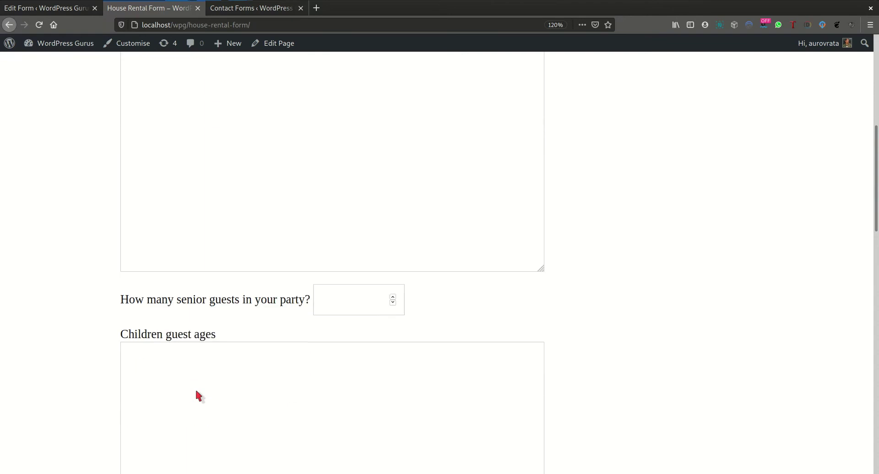
scroll(109, 314, down, 4)
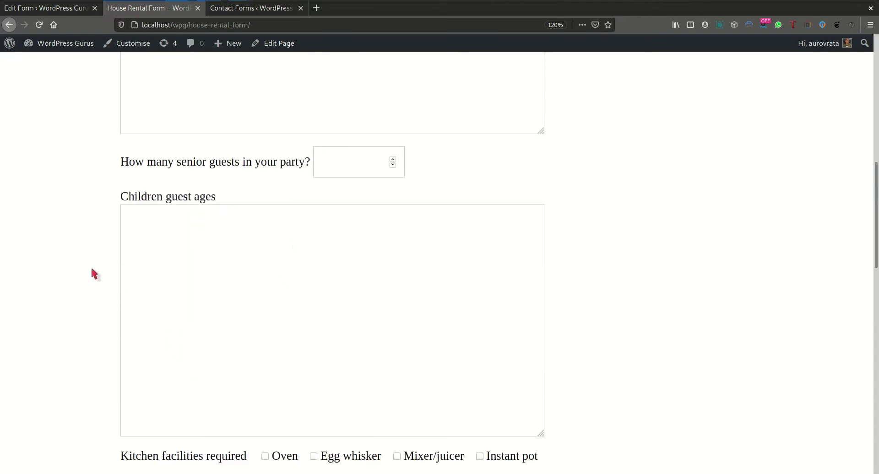
scroll(196, 250, down, 5)
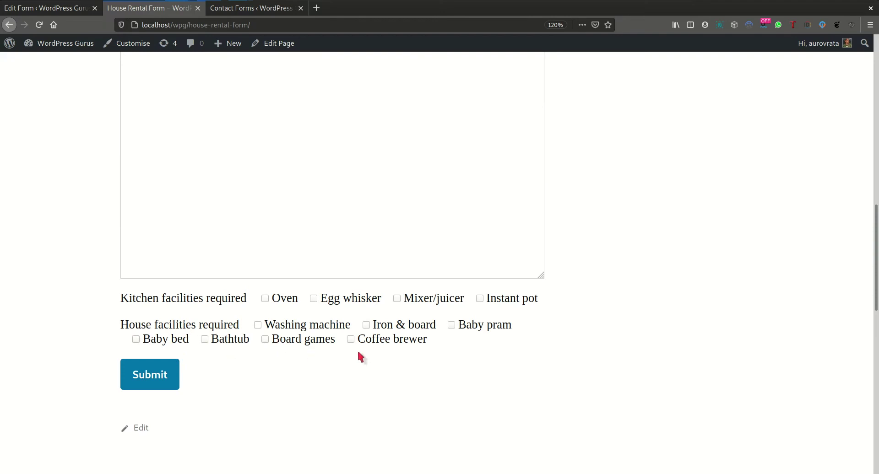
scroll(386, 352, up, 10)
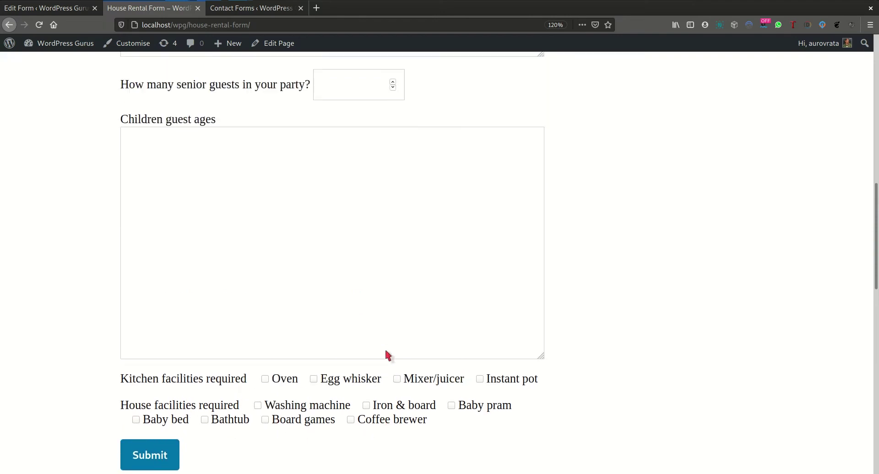
scroll(386, 351, up, 2)
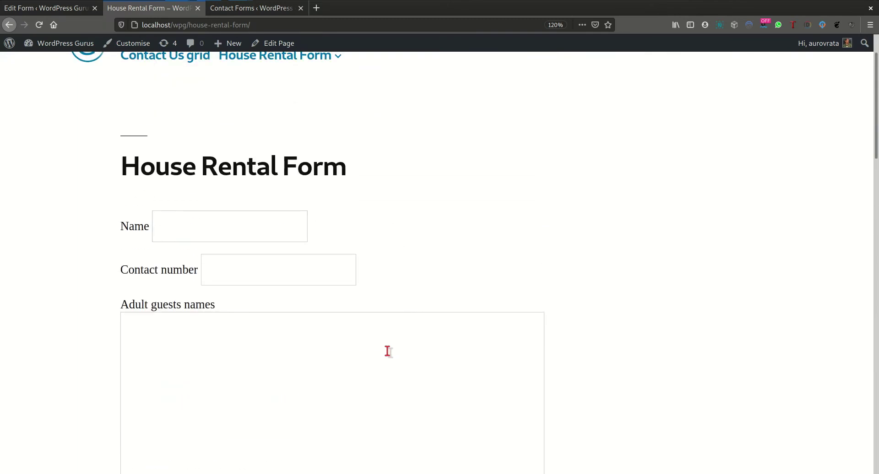
scroll(387, 350, down, 2)
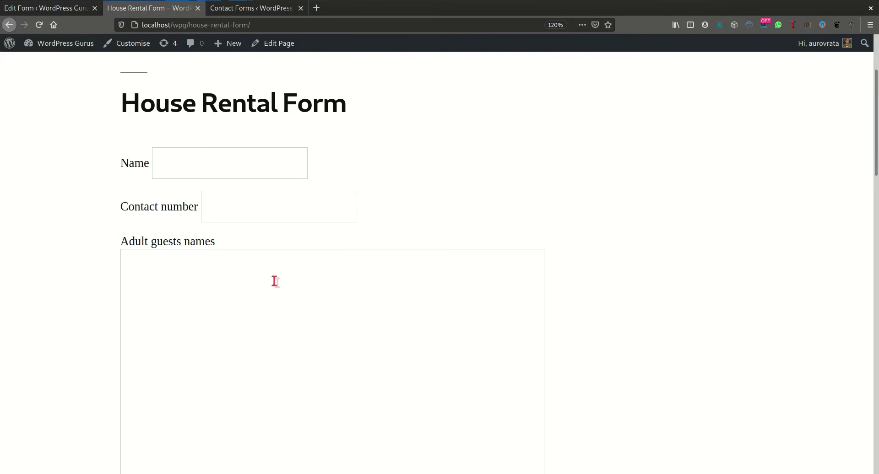
scroll(275, 281, down, 4)
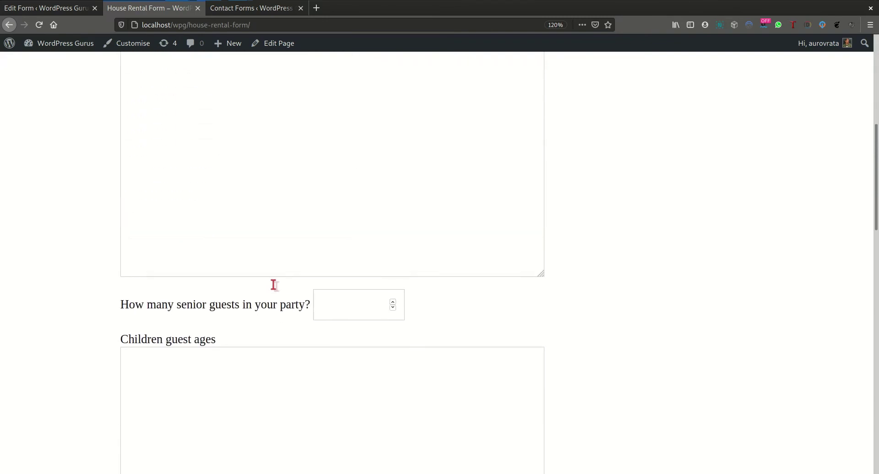
scroll(274, 285, down, 4)
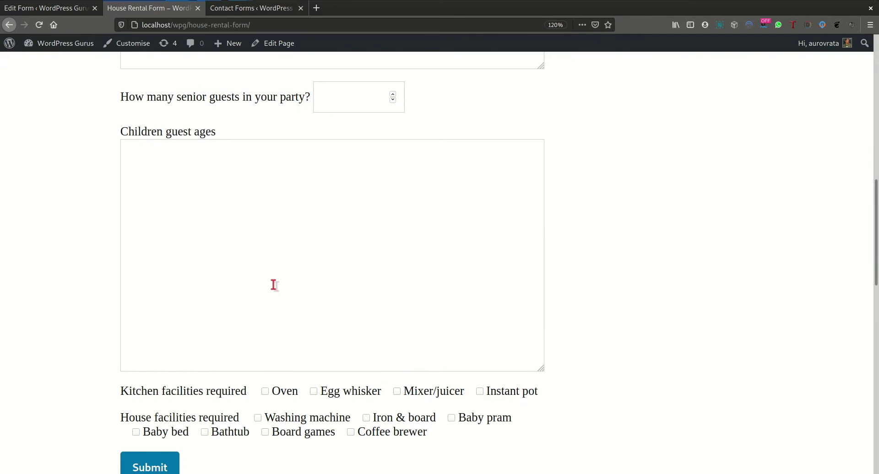
scroll(274, 285, down, 3)
scroll(273, 286, up, 10)
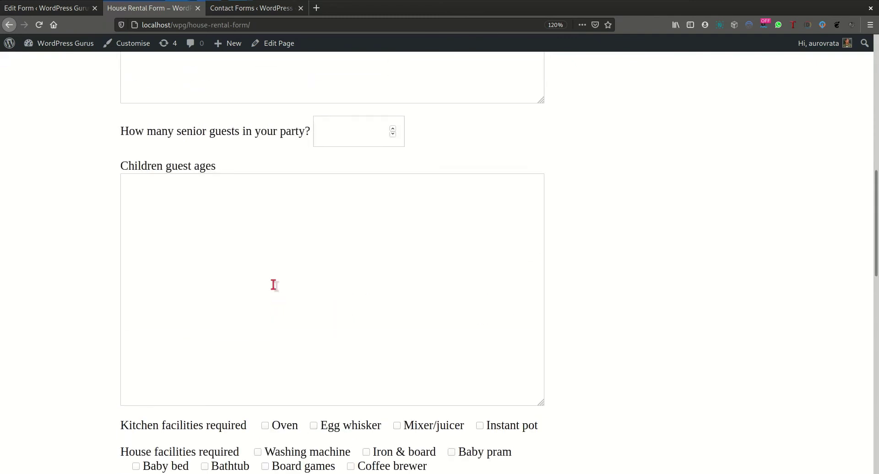
scroll(274, 285, up, 3)
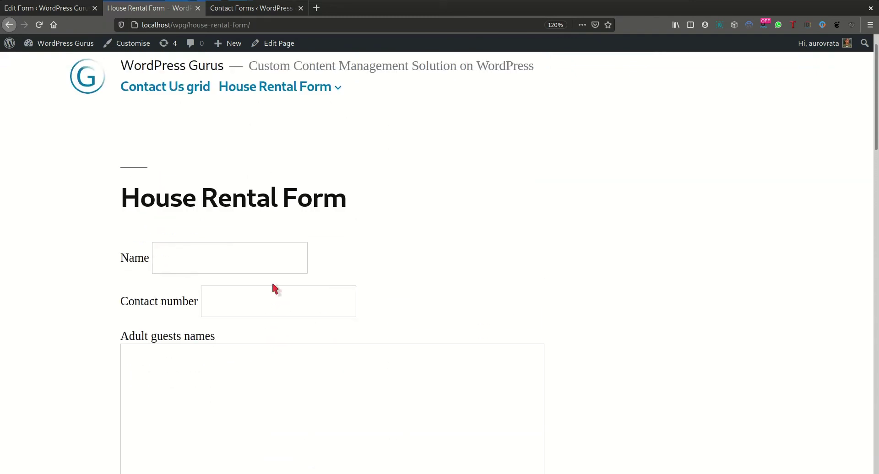
scroll(274, 285, down, 2)
scroll(274, 285, down, 1)
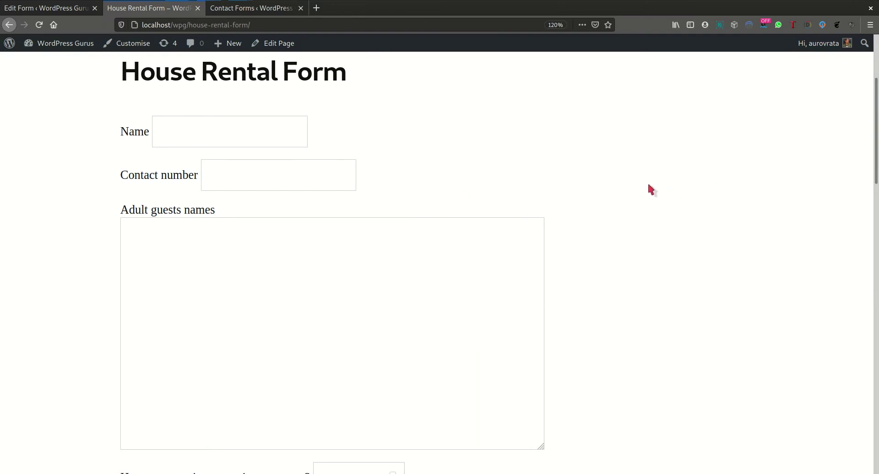
scroll(634, 193, down, 5)
scroll(632, 190, down, 5)
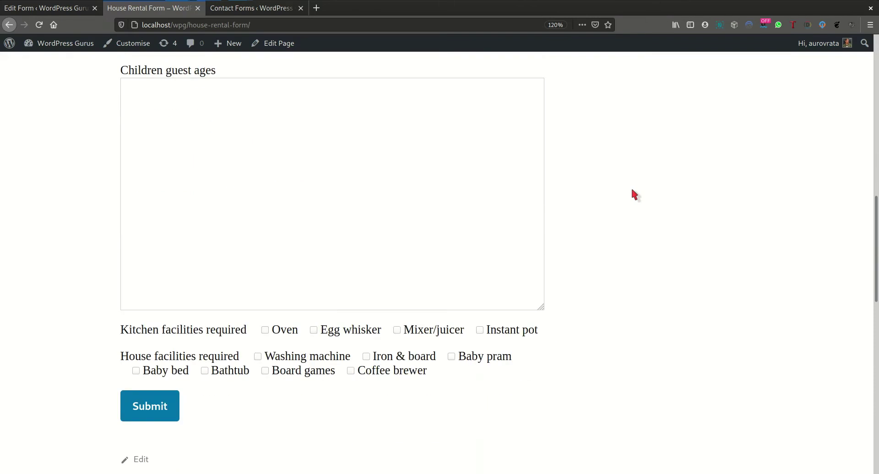
scroll(634, 194, up, 9)
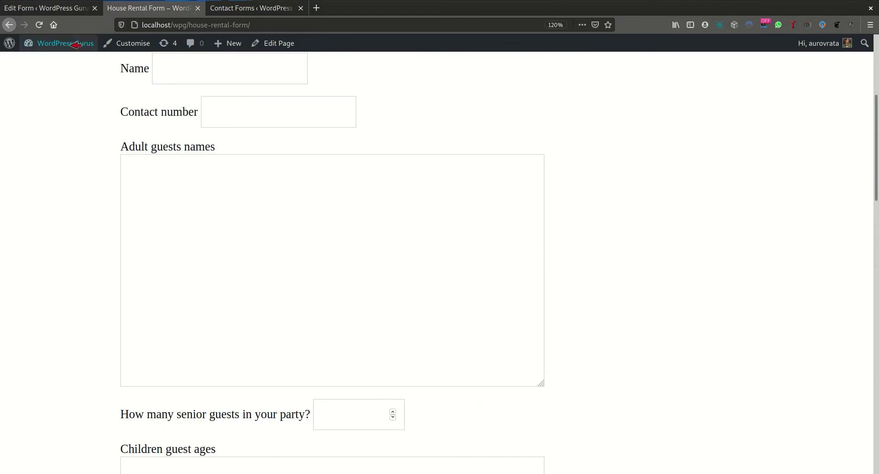
Open the Home Rental - cf7 form's Edit Form tab and review its HTML markup.
click(55, 9)
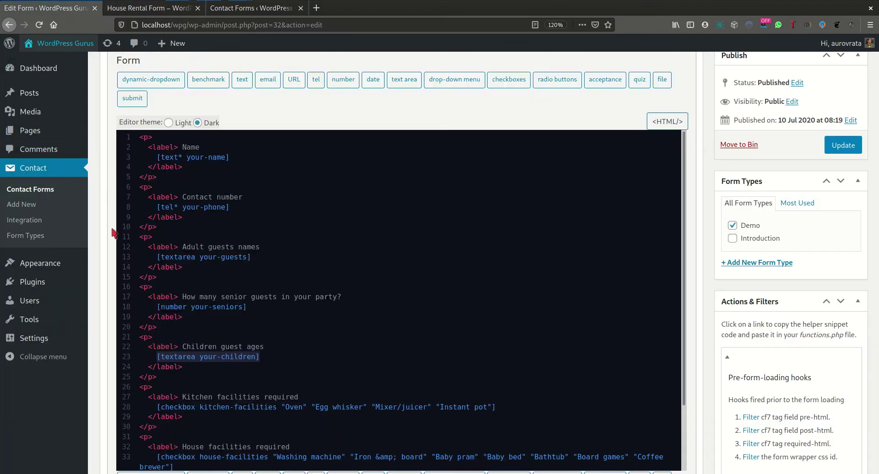
scroll(335, 286, down, 2)
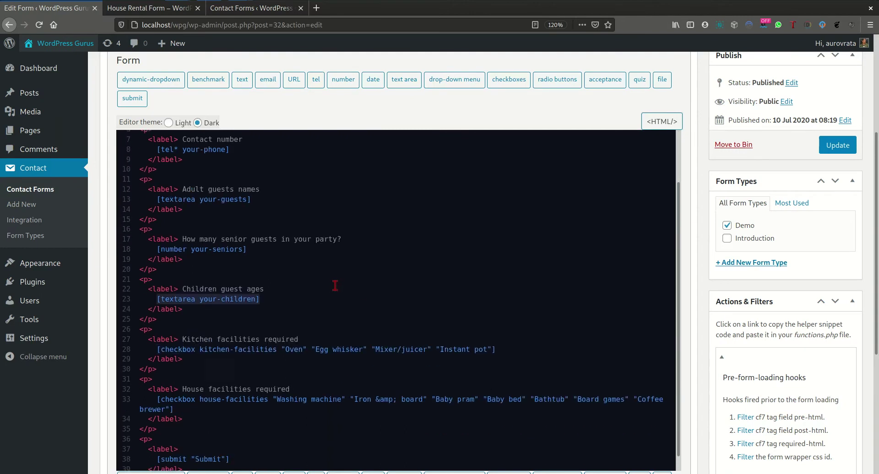
scroll(335, 285, down, 1)
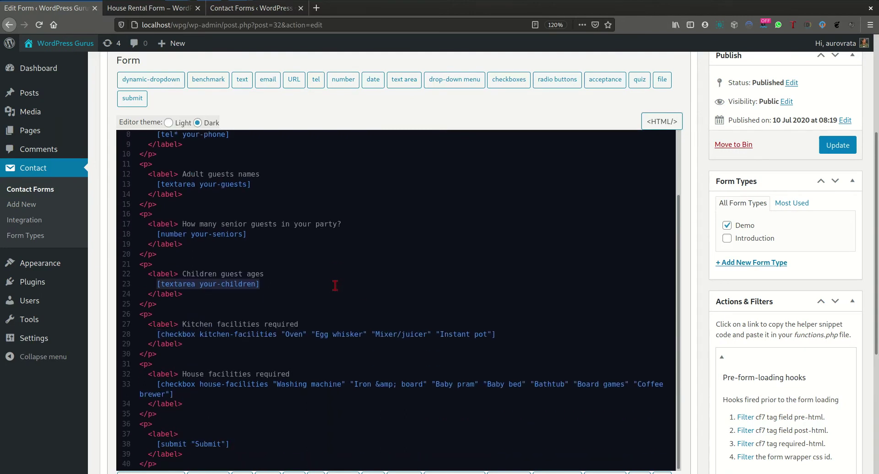
scroll(335, 285, up, 3)
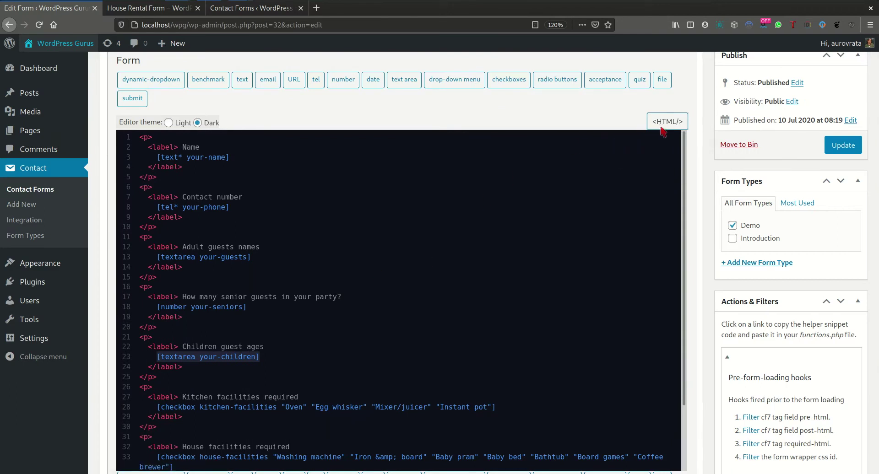
scroll(360, 293, up, 1)
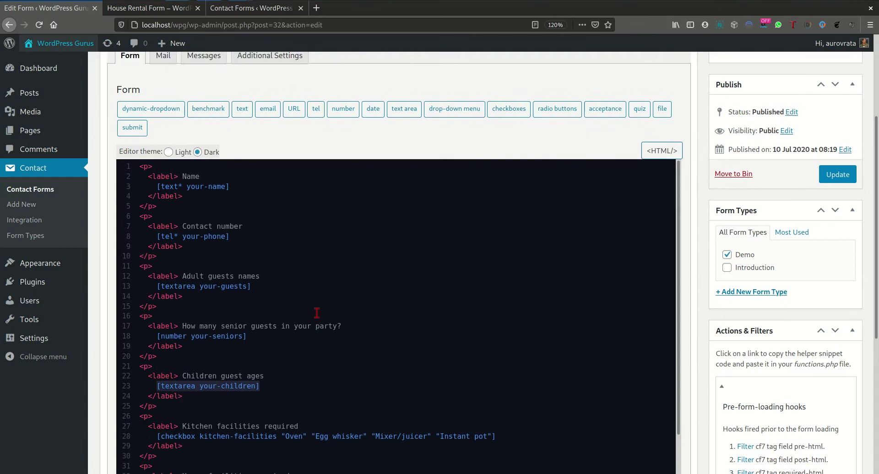
scroll(316, 306, down, 3)
scroll(233, 283, up, 3)
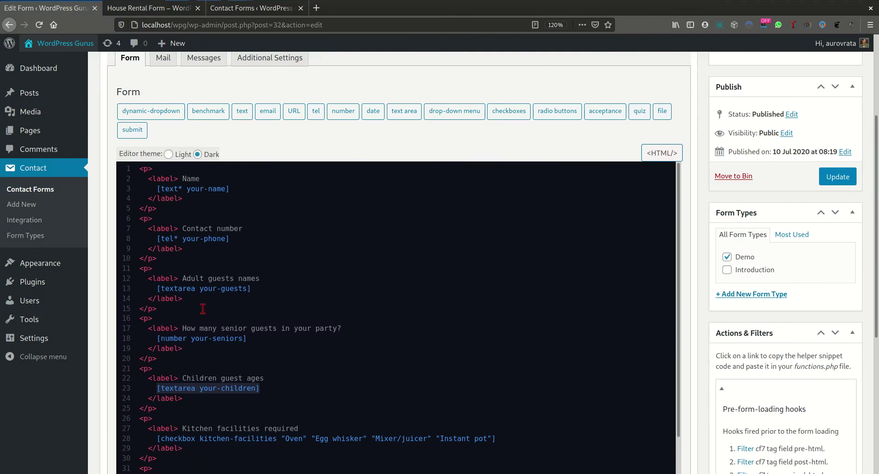
scroll(294, 226, up, 1)
scroll(294, 226, up, 2)
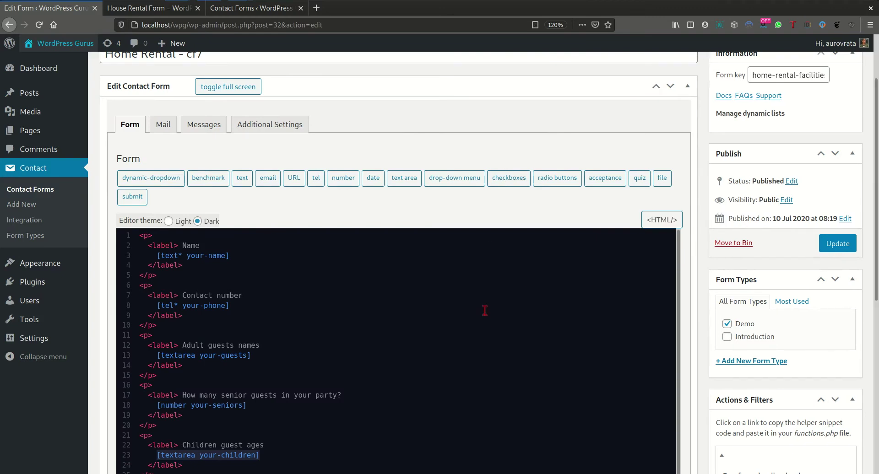
Reload the form editor page, then start a new contact form with Add New.
click(39, 25)
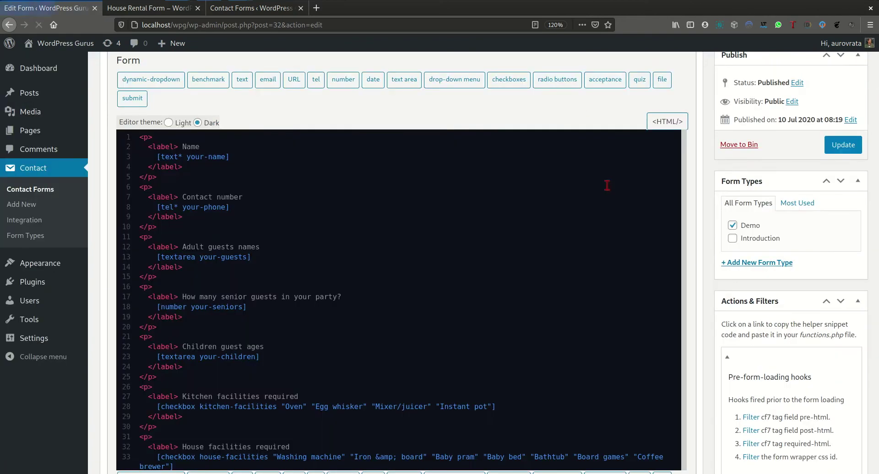
scroll(585, 111, up, 5)
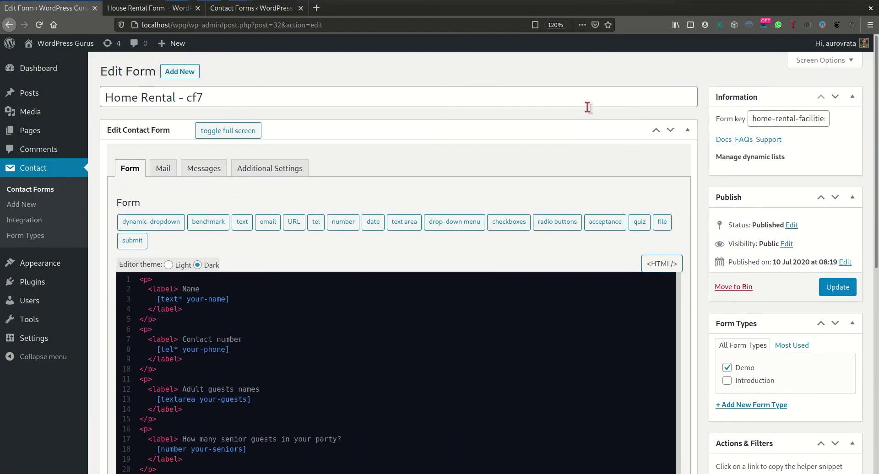
click(189, 72)
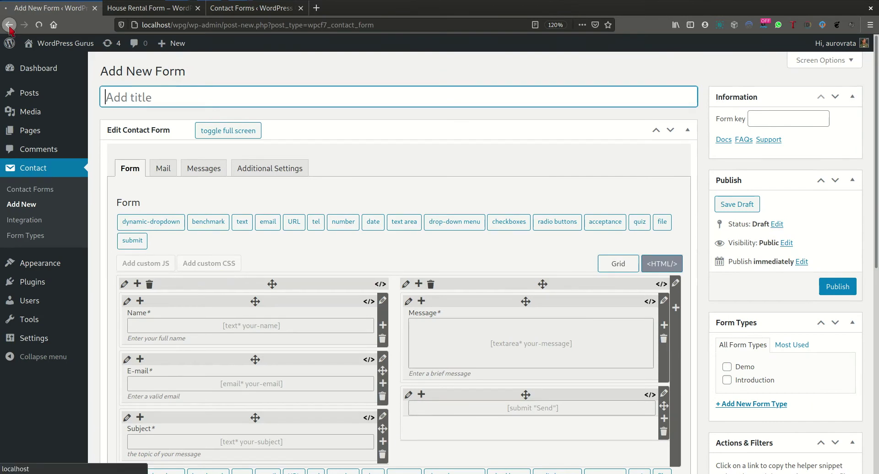
Return to the Home Rental editor and open a blank new form in a separate tab.
click(9, 25)
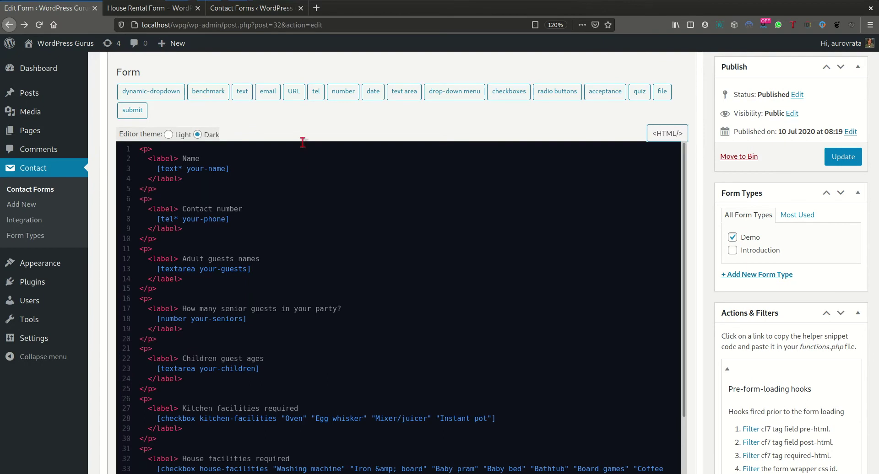
scroll(302, 116, up, 4)
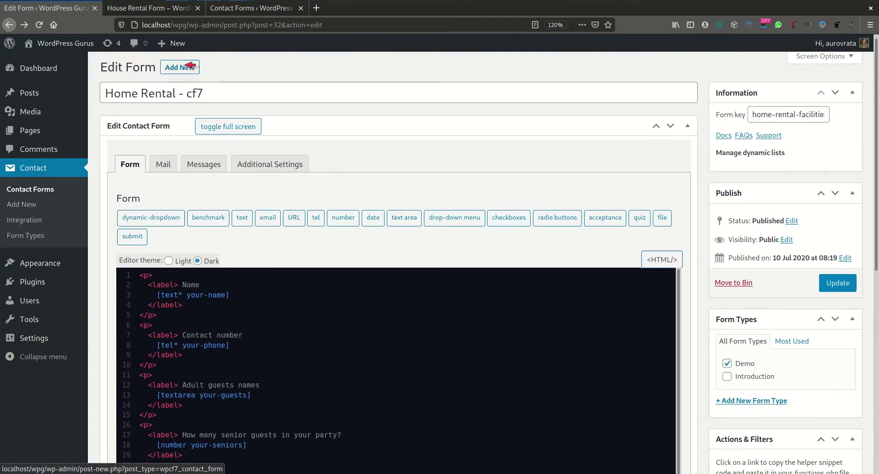
middle_click(189, 65)
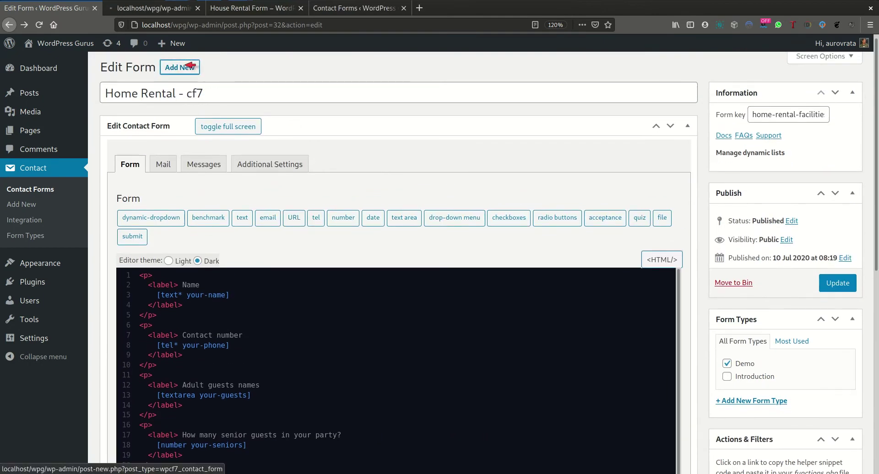
click(161, 10)
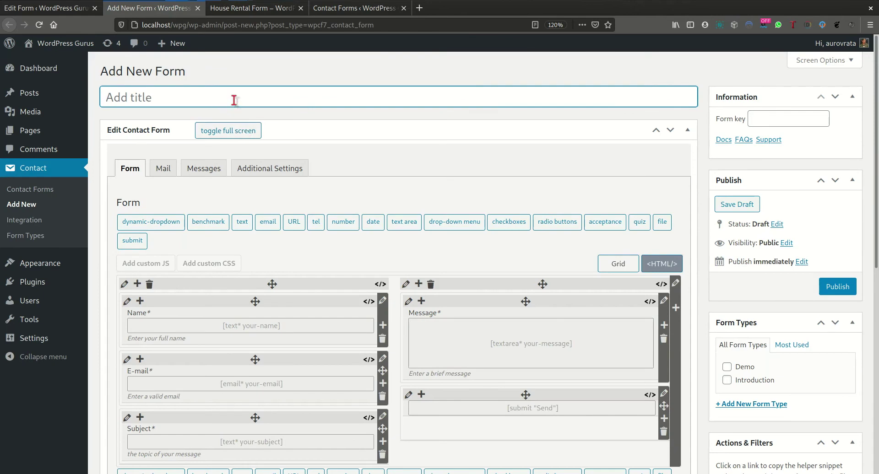
Title the new form 'House rental grid layout form' and publish it.
key(shift)
text(House rental gr)
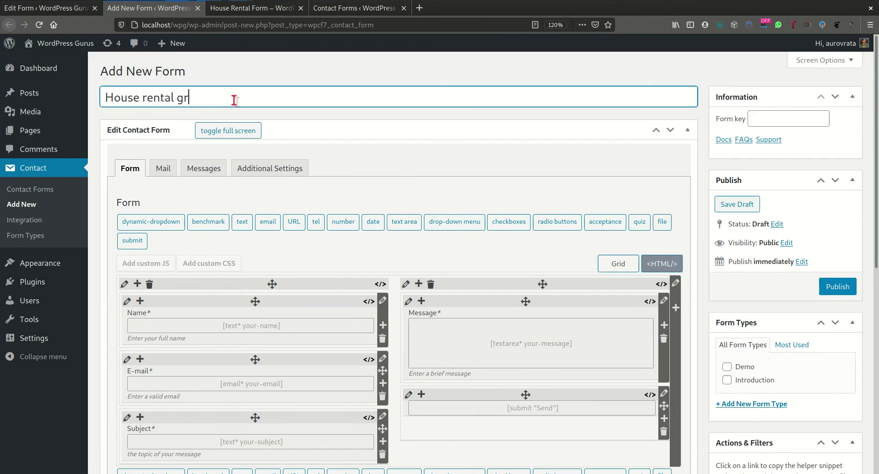
text(id layout form)
key(Tab)
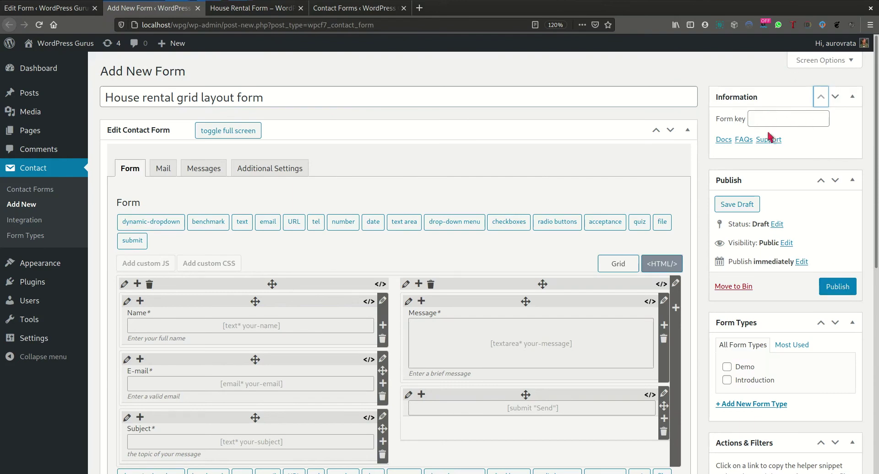
click(840, 286)
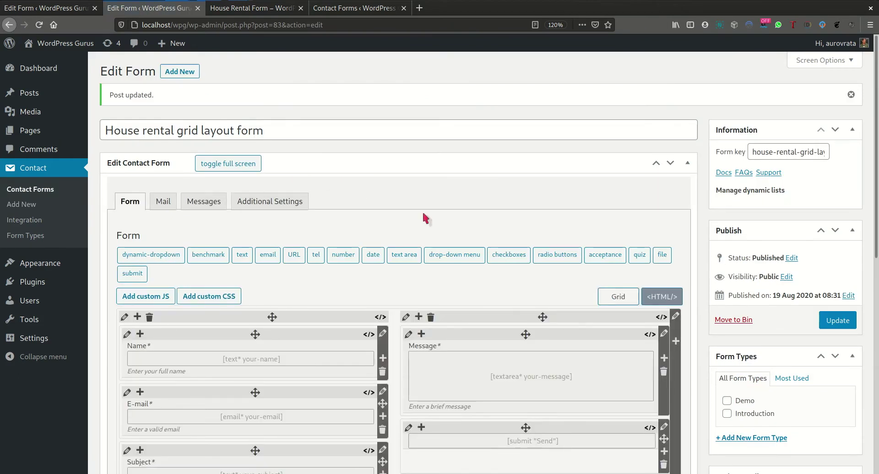
Delete all the default HTML form code and return to the Grid view with one empty row.
click(663, 297)
scroll(406, 301, down, 3)
shift+click(407, 302)
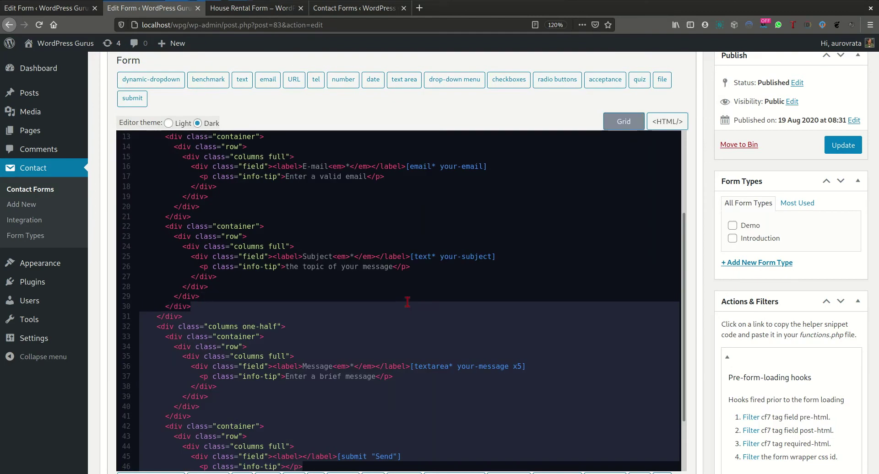
key(ctrl+a)
key(Delete)
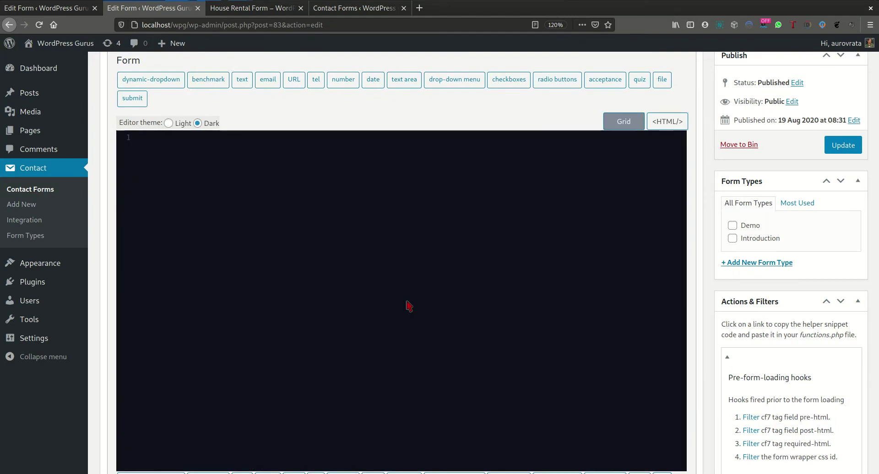
click(622, 122)
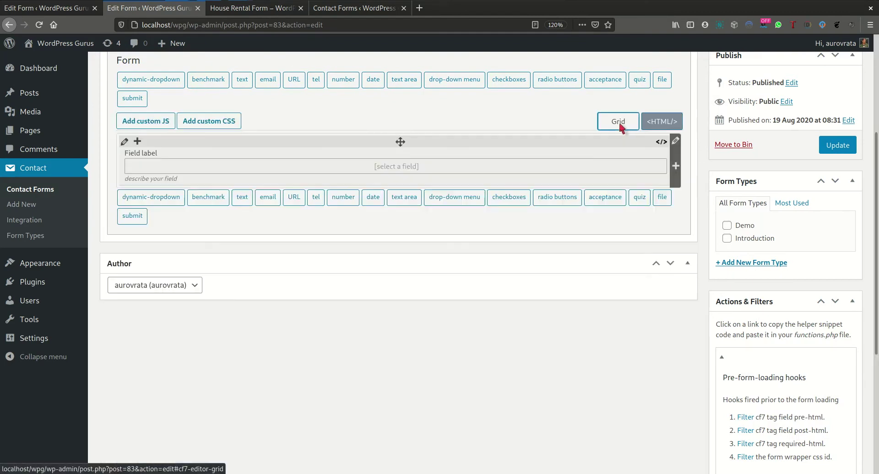
scroll(389, 307, up, 3)
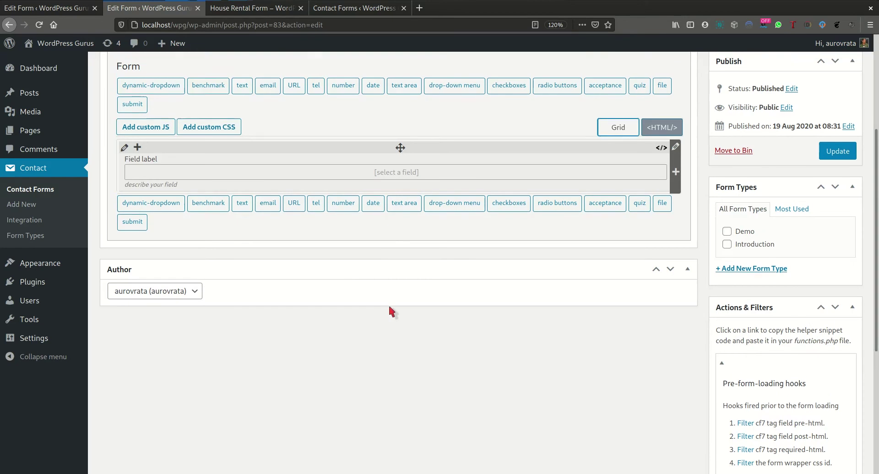
scroll(379, 275, up, 1)
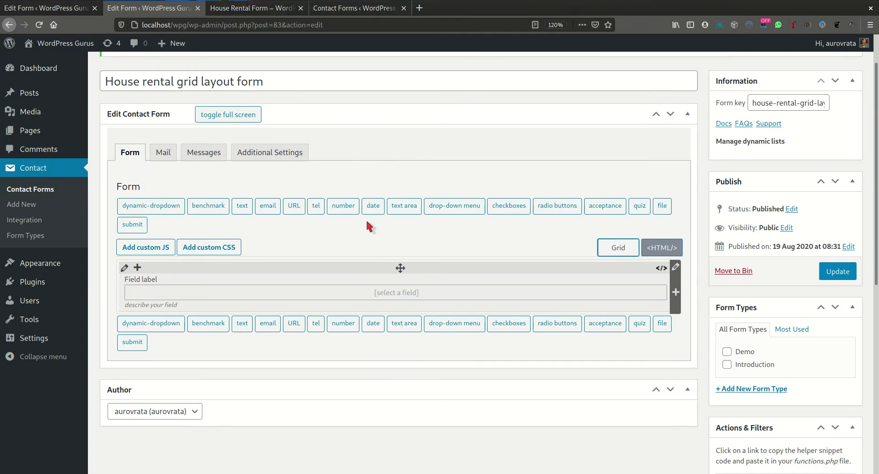
Switch the form editor to full screen and add a second column to the row.
click(237, 118)
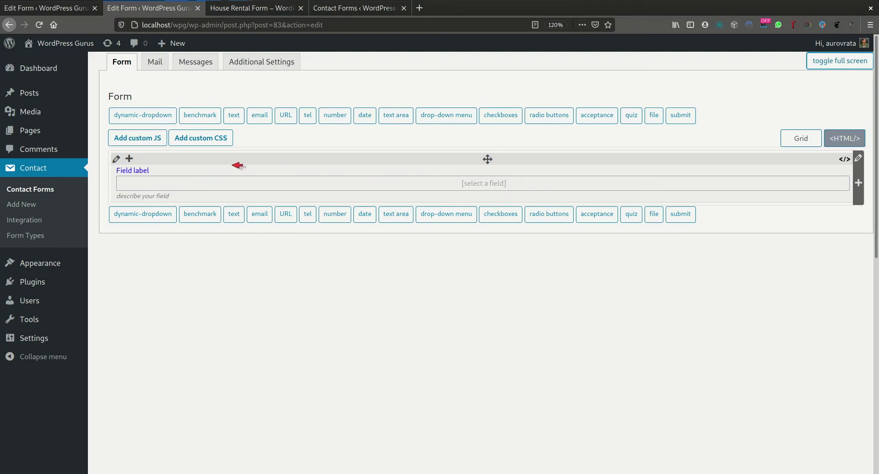
click(130, 158)
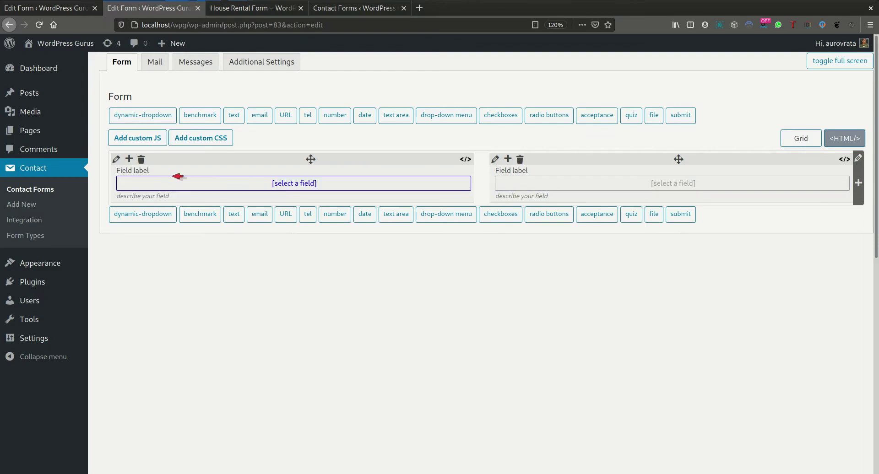
Nest a grid inside both the left and right columns.
click(117, 160)
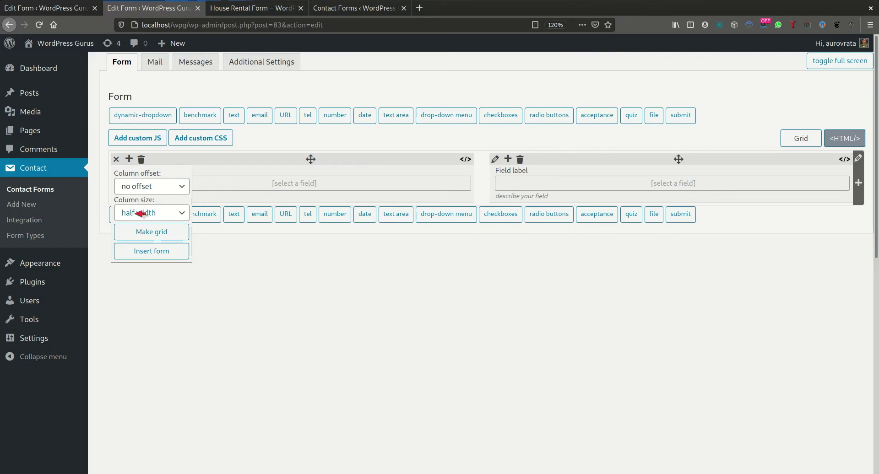
click(149, 233)
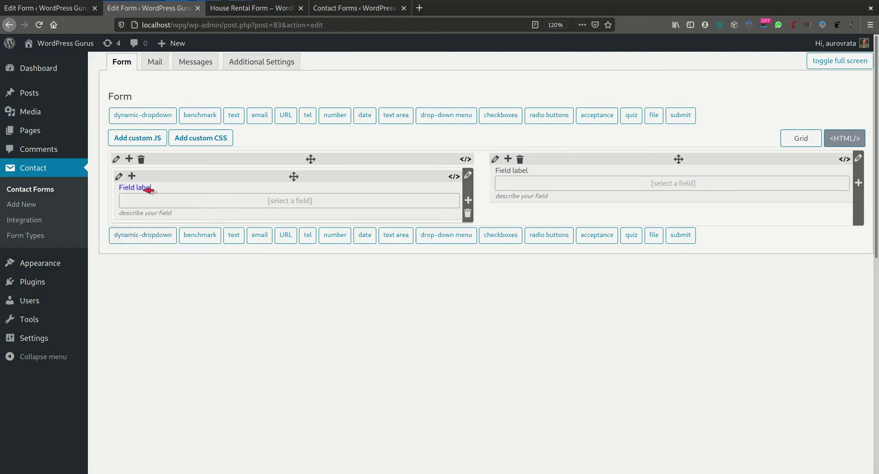
click(495, 159)
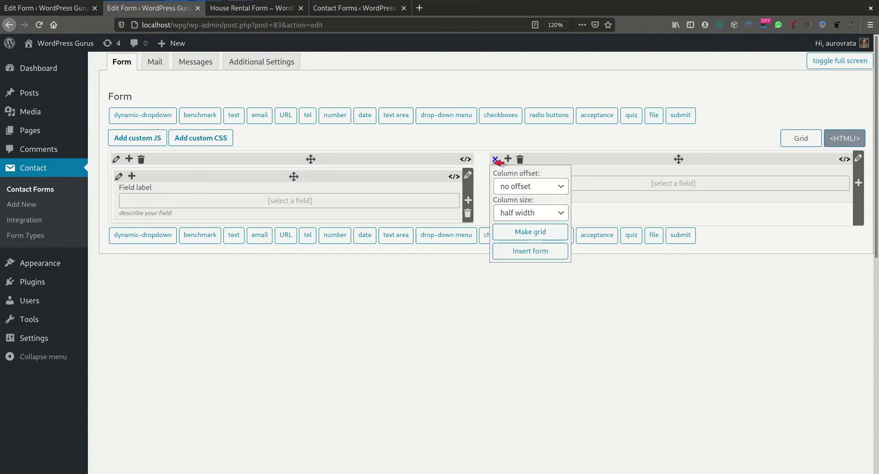
click(534, 232)
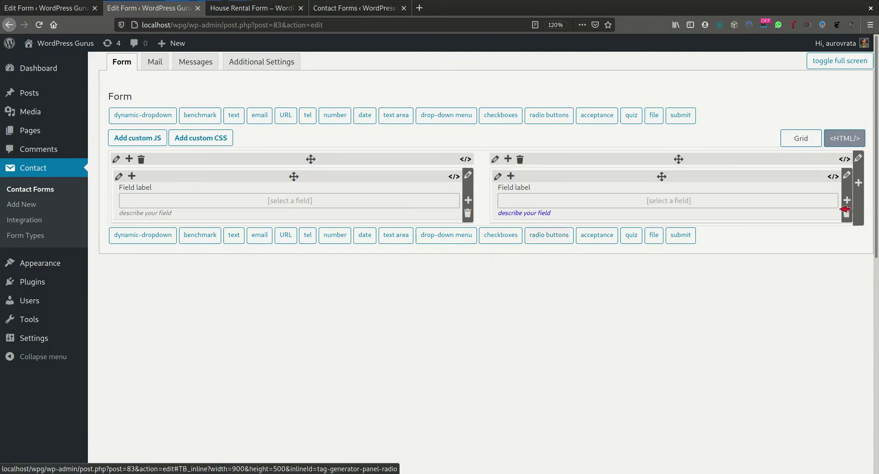
Add a second row to the right grid and label its first field 'Adult guests'.
click(848, 199)
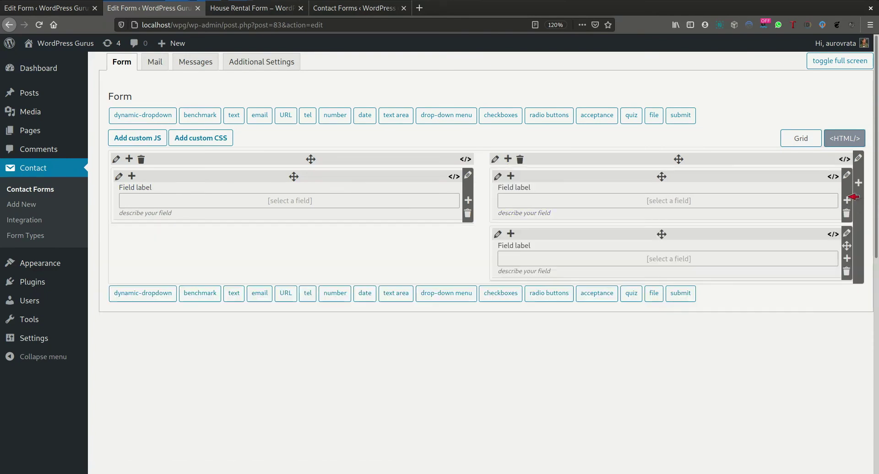
click(514, 187)
text(A)
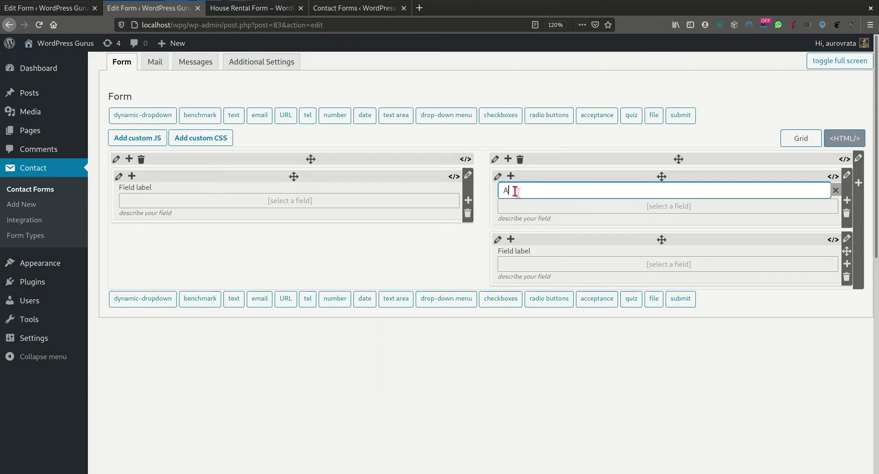
text(dd)
text(l)
text(t guests)
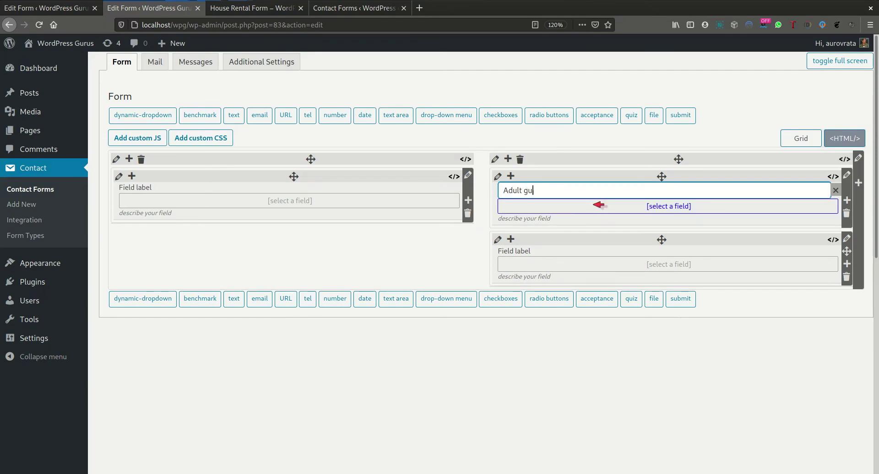
click(598, 205)
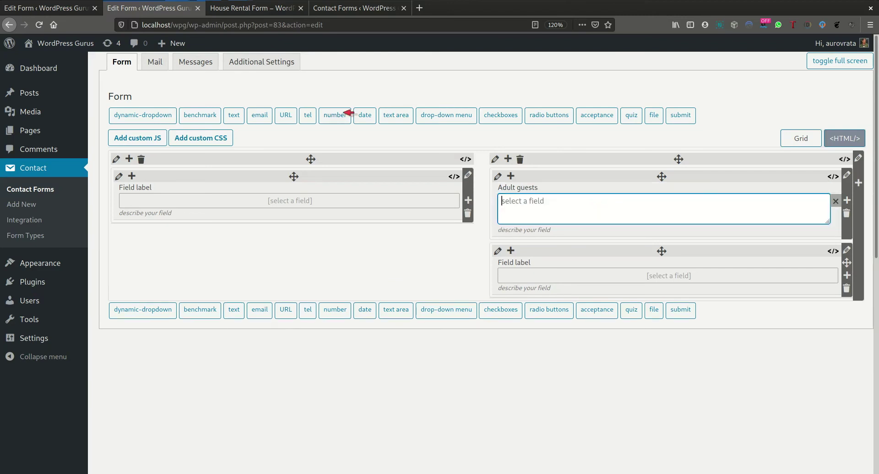
click(65, 12)
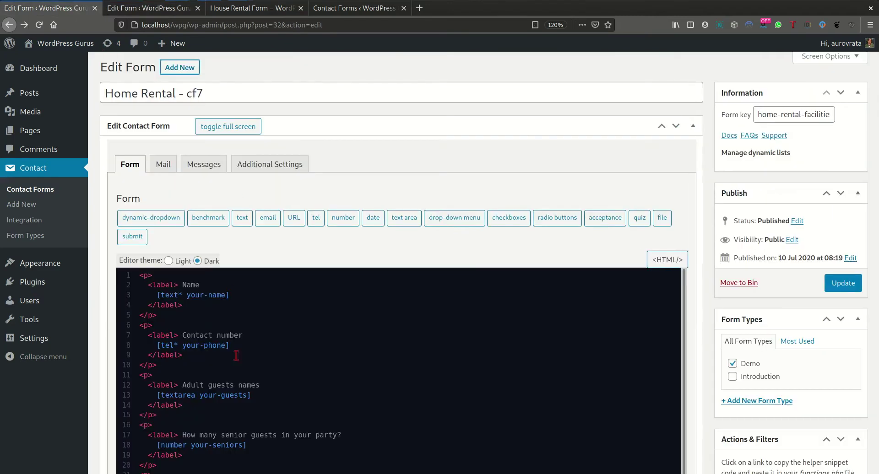
Copy the [textarea your-guests] tag from the Home Rental form into the Adult guests field.
scroll(220, 365, down, 2)
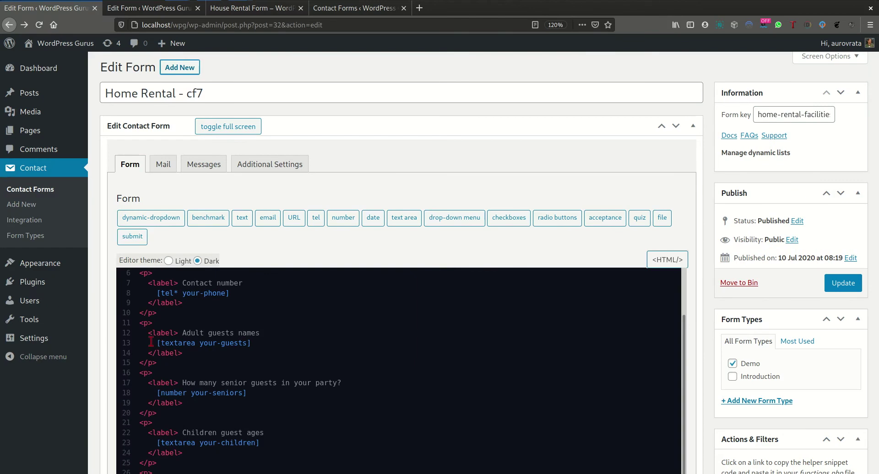
drag(157, 342, 259, 344)
key(ctrl+c)
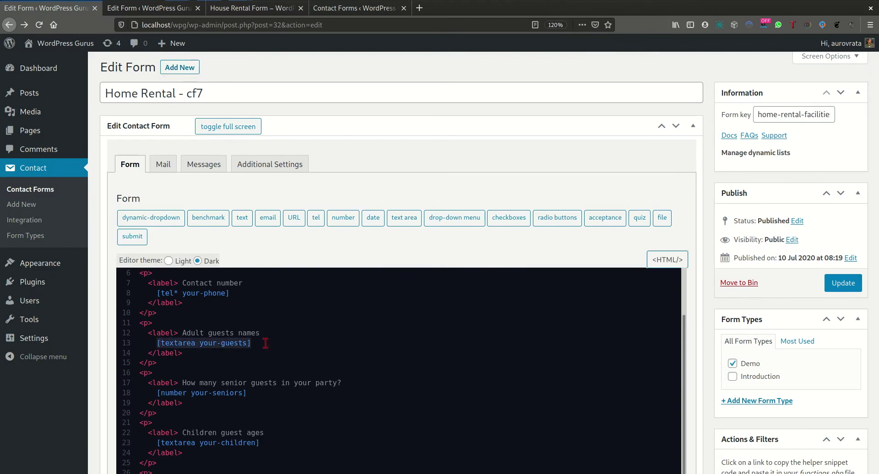
click(137, 9)
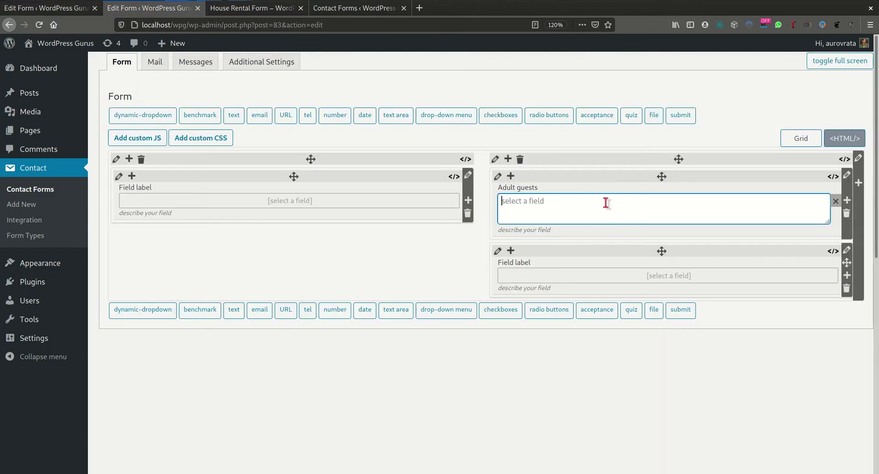
key(ctrl+v)
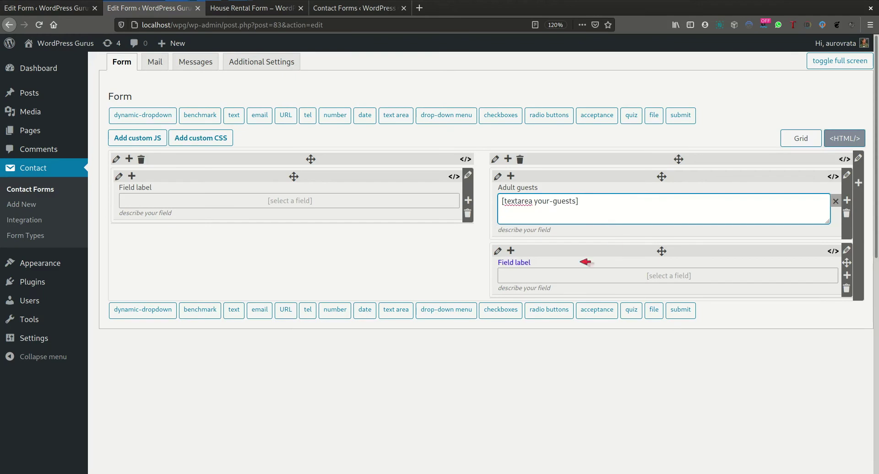
Describe Adult guests as 'Please indicate senior guests above the age of 60'.
click(553, 231)
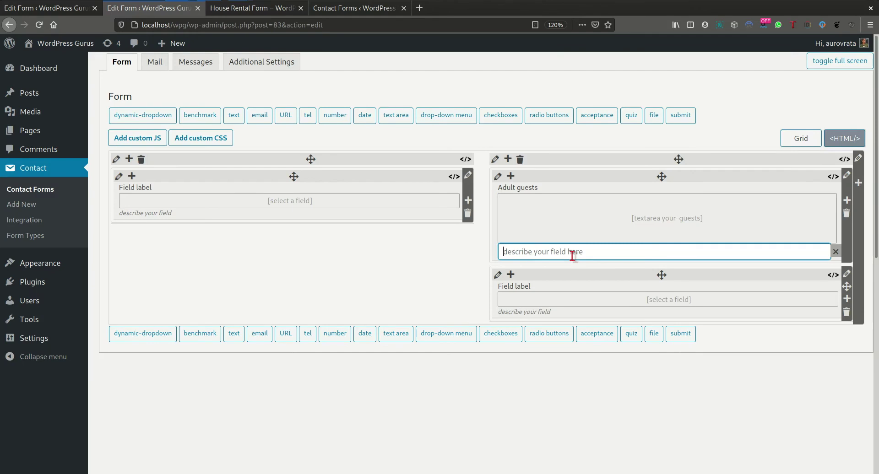
text(Please indicate senior guests above th)
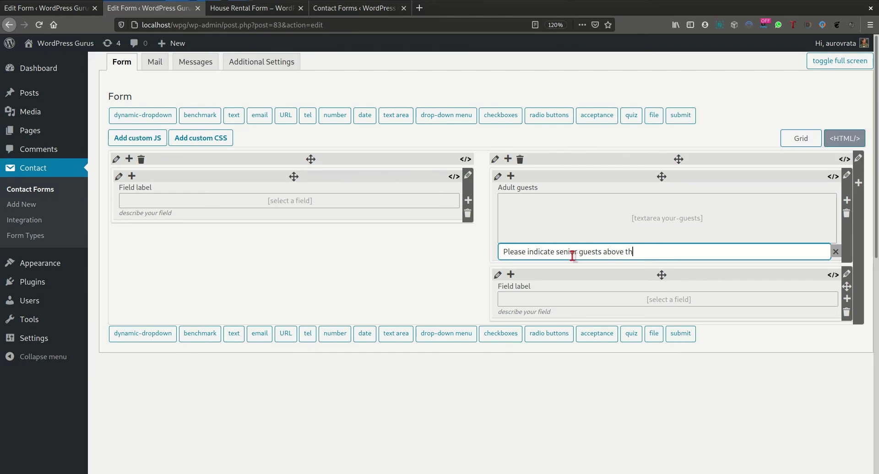
text(e age of 60.)
key(Return)
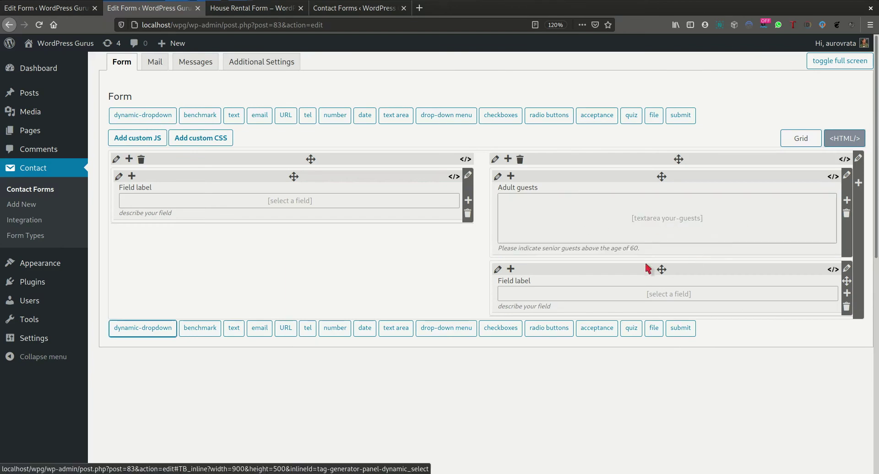
Label the second right field 'Children guests' and give it the [textarea your-children] tag.
click(520, 282)
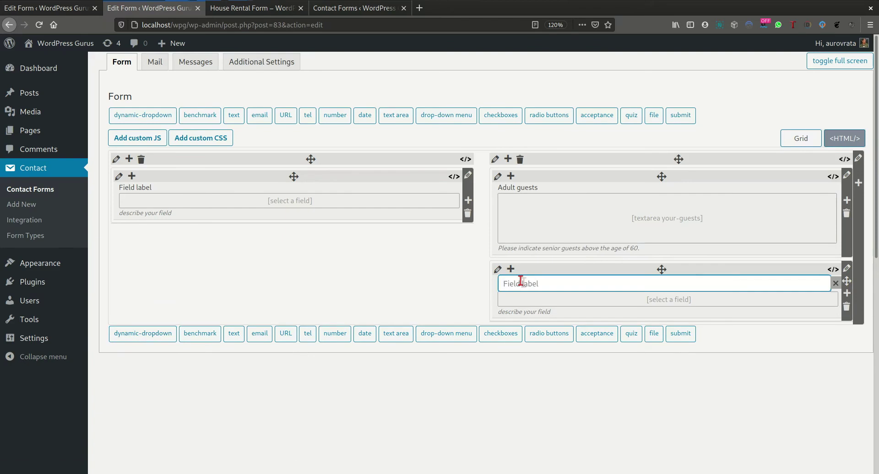
text(Children guests)
click(613, 300)
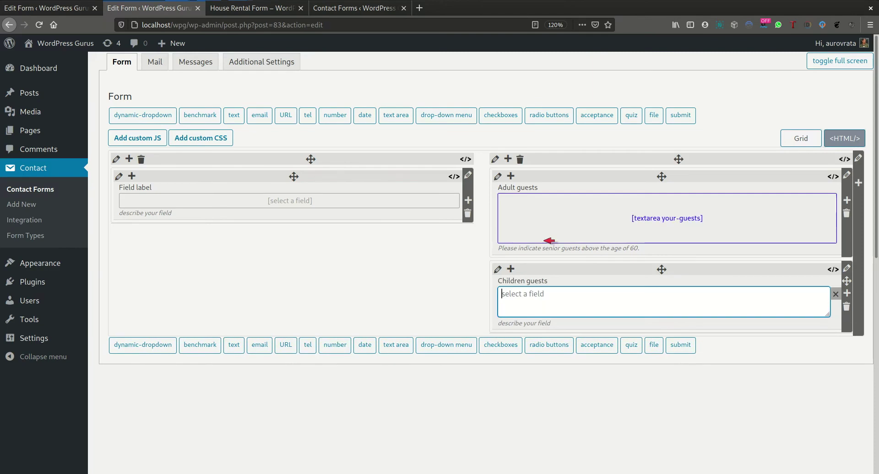
click(68, 7)
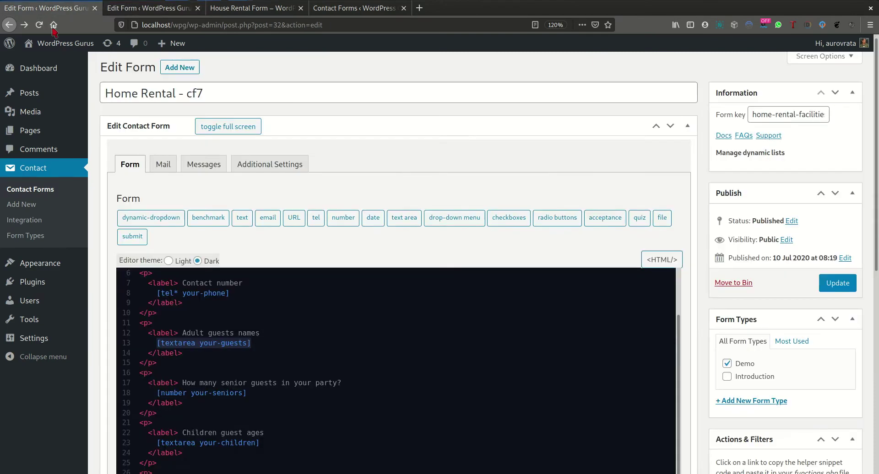
scroll(180, 406, down, 1)
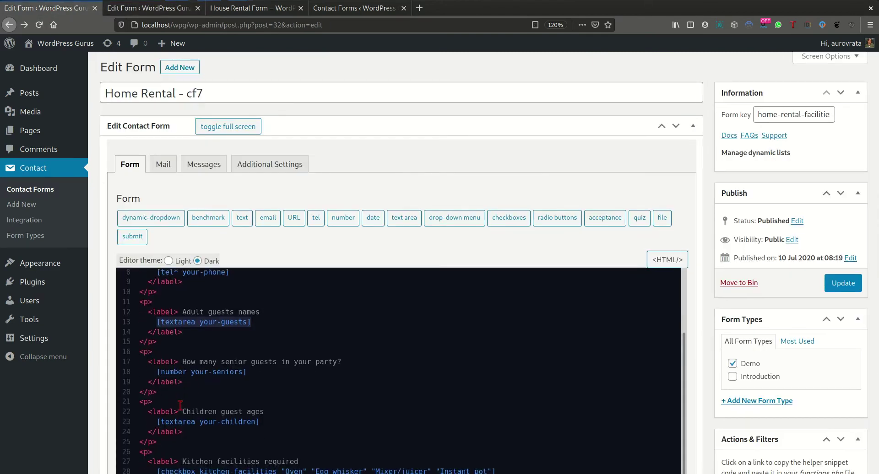
drag(155, 422, 269, 424)
key(ctrl+c)
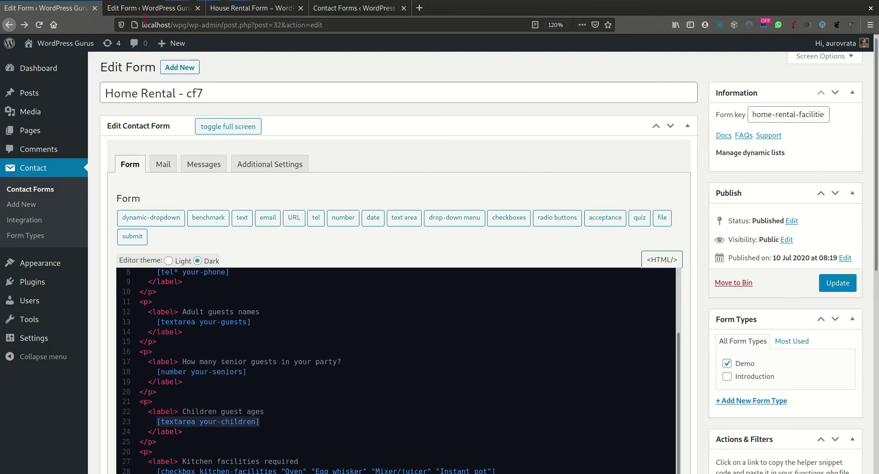
click(151, 8)
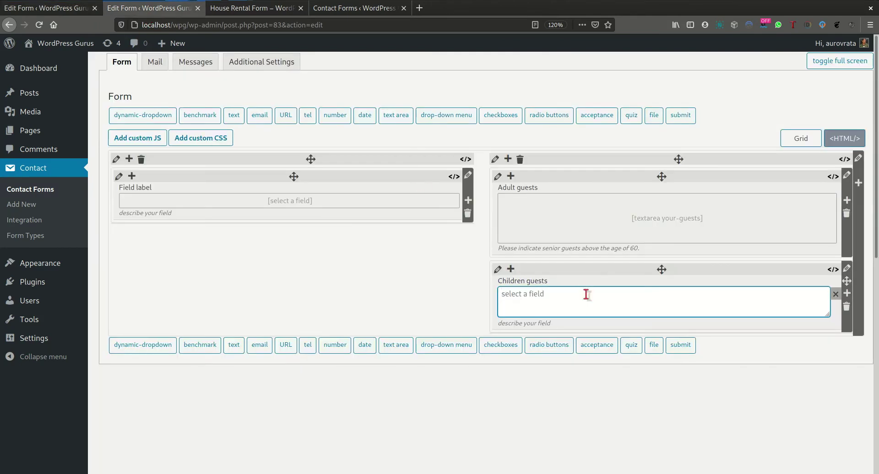
key(ctrl+v)
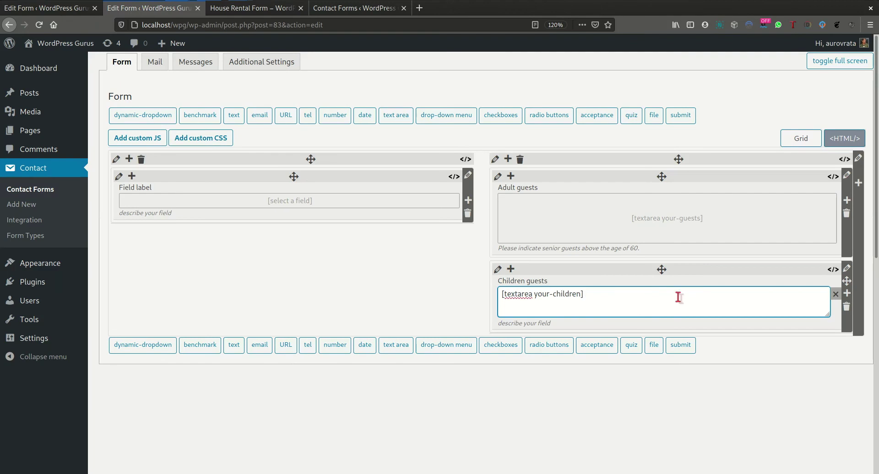
key(Tab)
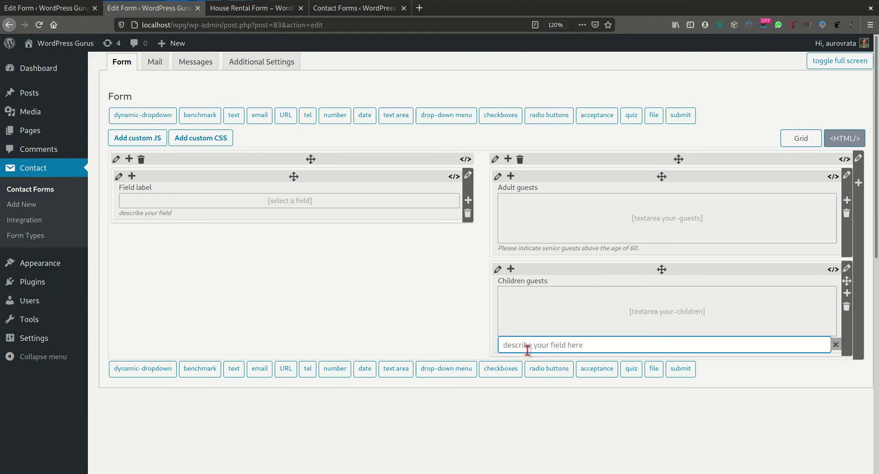
Set the Children guests description to 'Name and ages of children guests'.
text(Indicate children ages)
key(Tab)
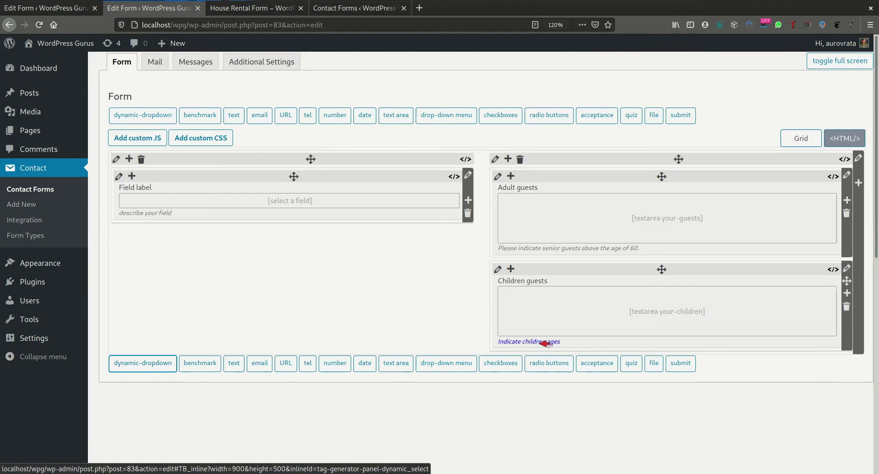
click(528, 342)
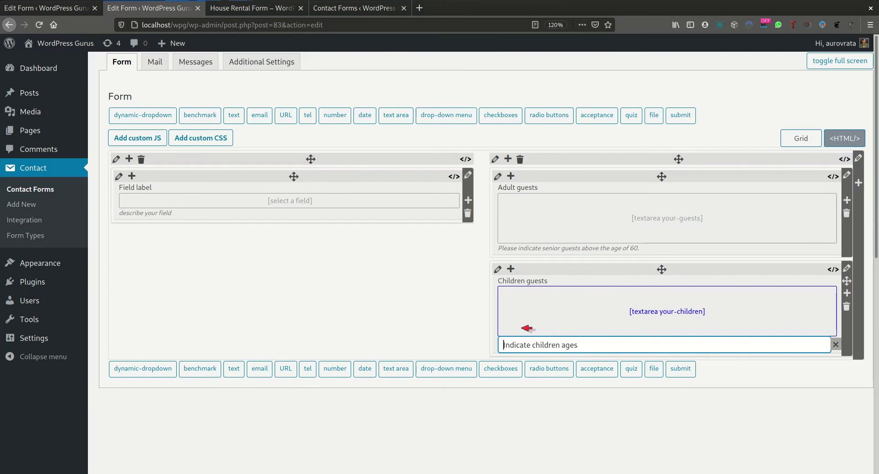
text(Name and )
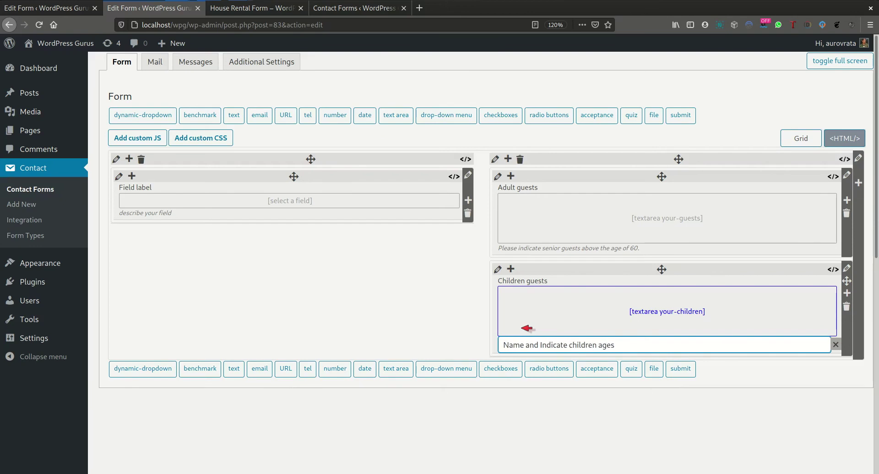
text(ages)
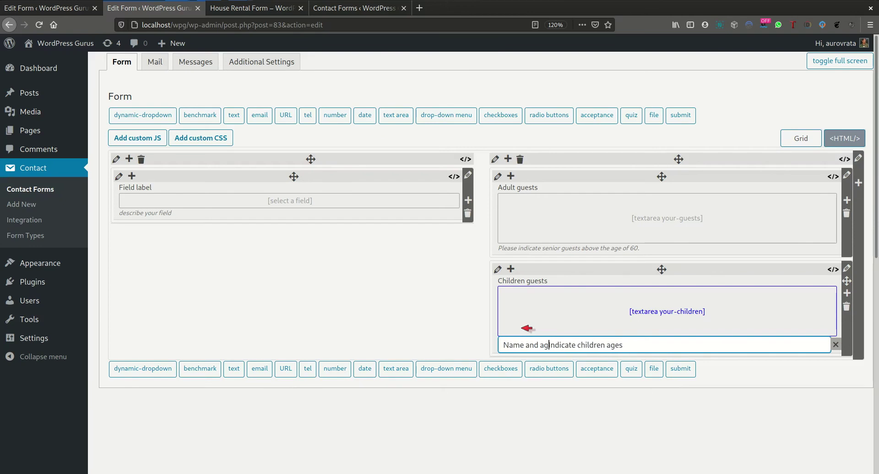
text( of)
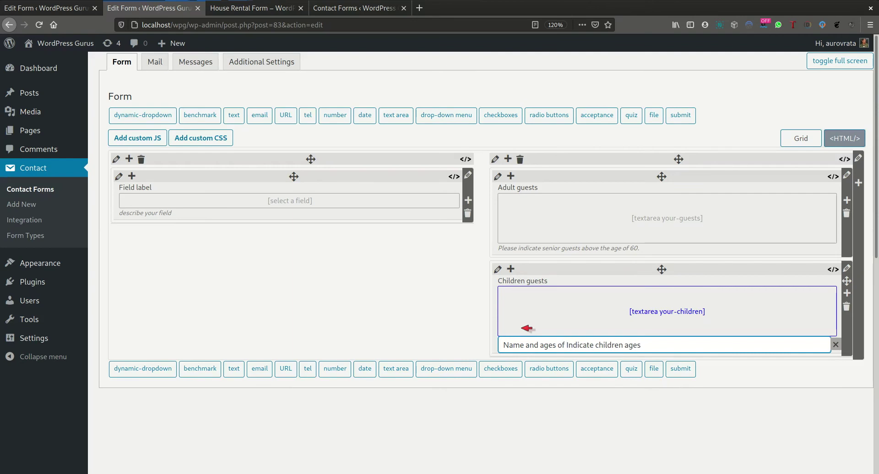
key(shift+Right)
key(shift+Right)
key(shift+Right)
key(shift+Right)
key(shift+Right)
key(shift+Right)
key(shift+Right)
key(shift+Right)
key(BackSpace)
key(Right)
key(Right)
key(Right)
key(Right)
key(Right)
key(BackSpace)
key(BackSpace)
key(BackSpace)
text(guests)
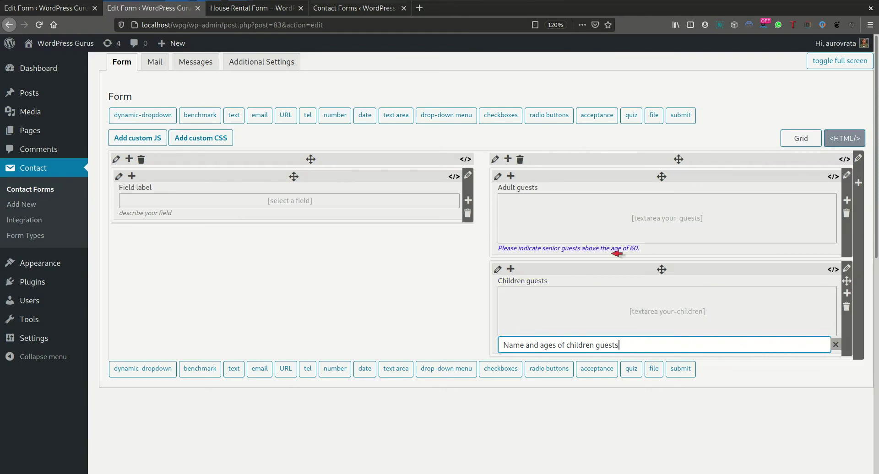
key(Tab)
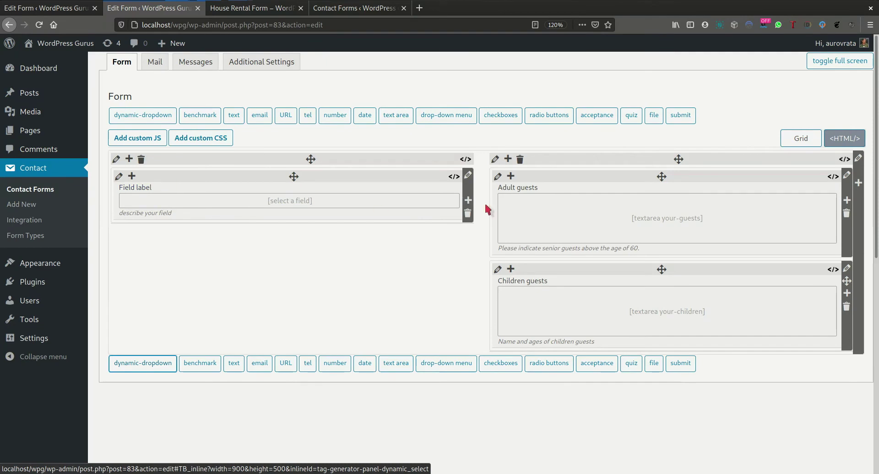
Add two left-column rows labelled 'Home facilities' and 'Kitchen facilities'.
click(468, 201)
click(468, 201)
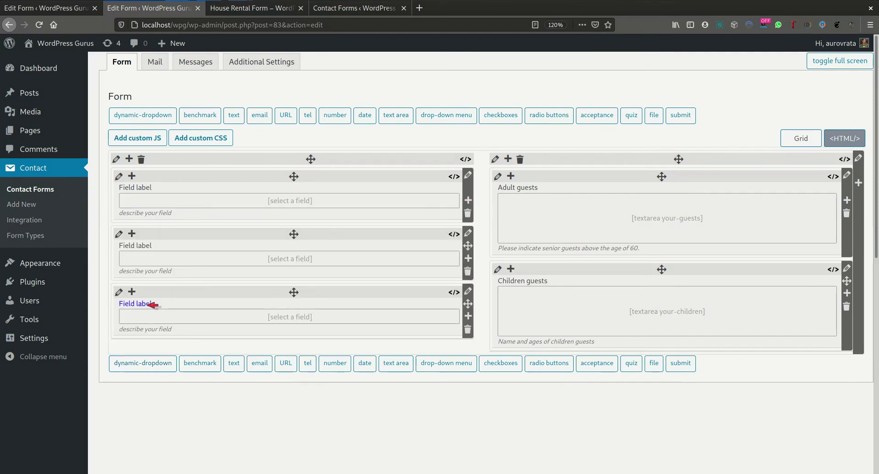
click(149, 304)
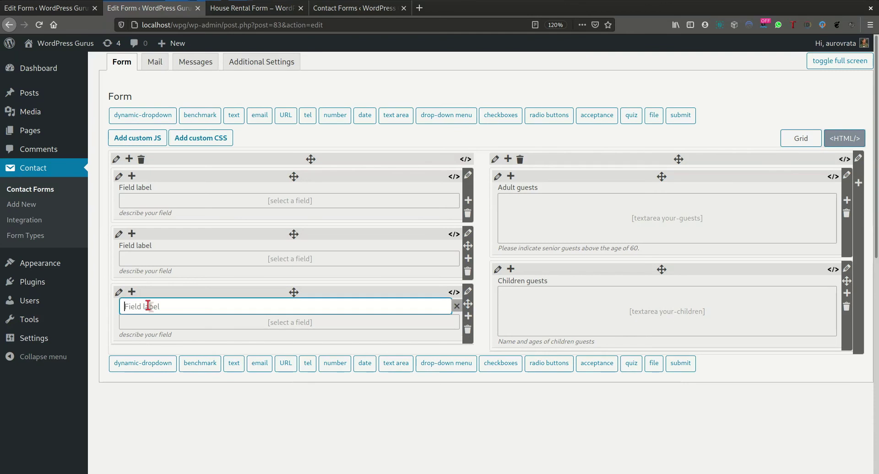
text(Home facilities)
click(142, 246)
text(Kitchen)
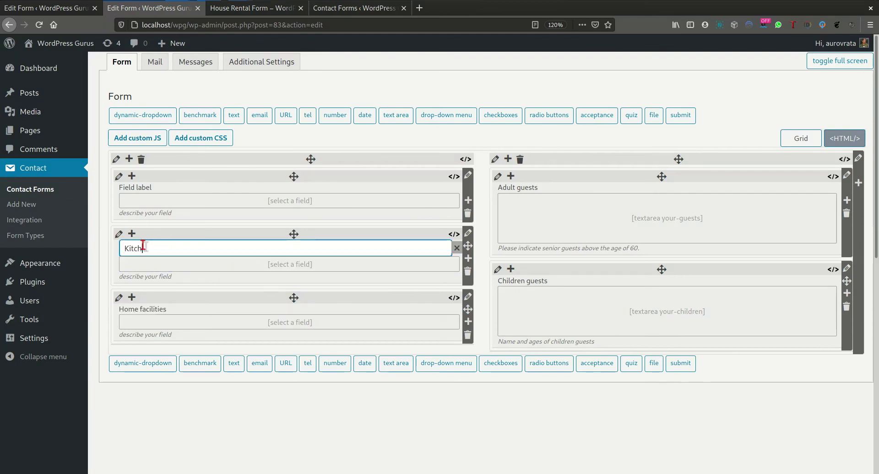
text( facilities)
Split the top left row into fields labelled 'Name' and 'Contact'.
click(133, 176)
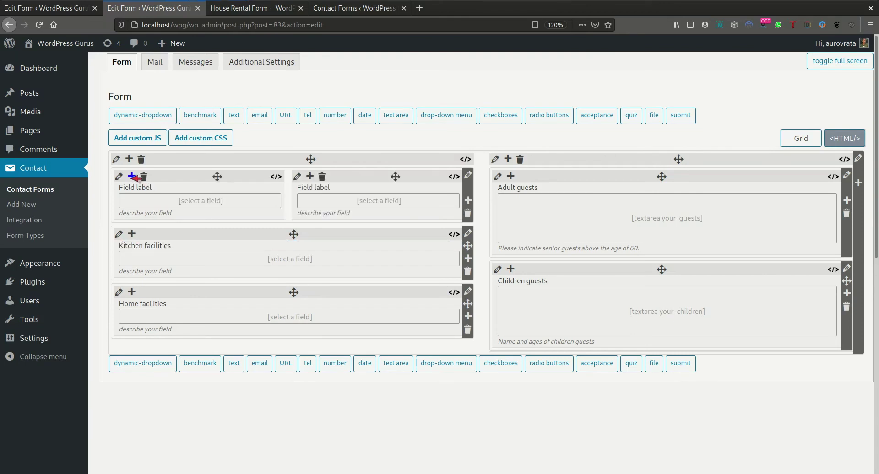
click(145, 188)
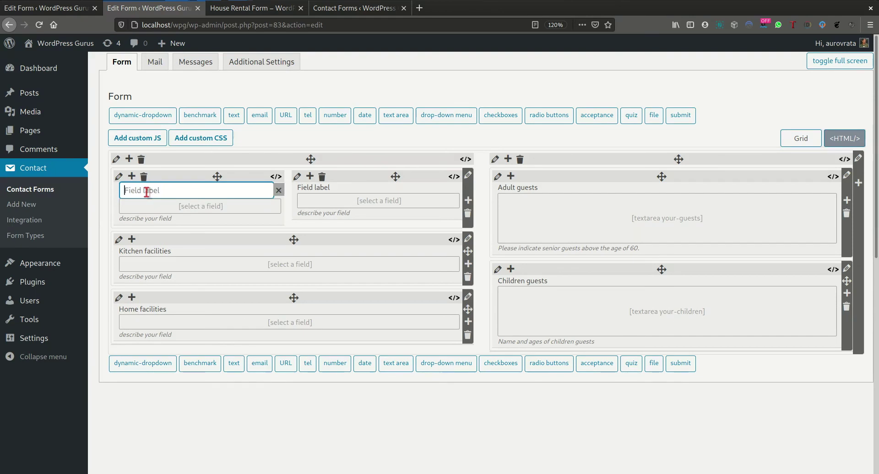
text(Name)
click(313, 188)
text(Contact)
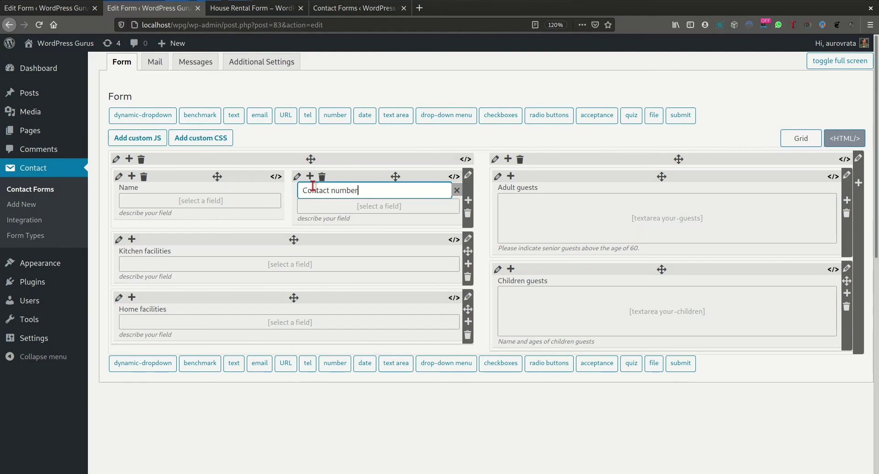
Copy the [tel* your-phone] tag from the Home Rental form's code.
click(27, 8)
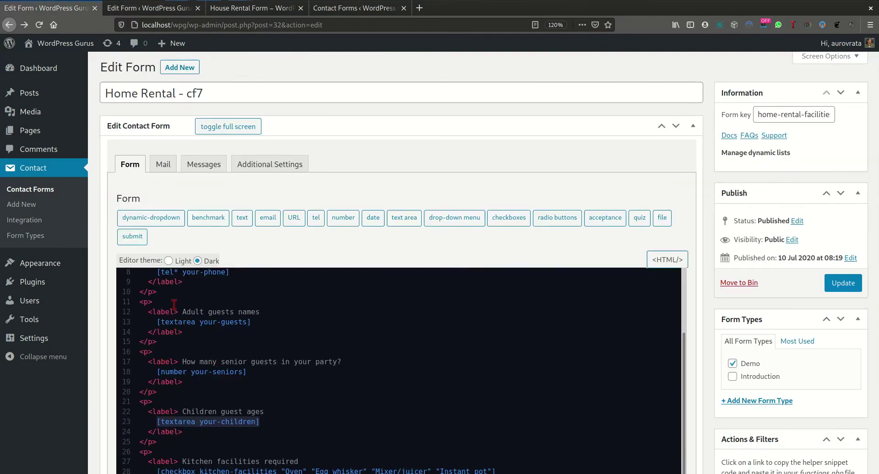
scroll(174, 304, up, 3)
drag(158, 346, 242, 349)
key(ctrl+c)
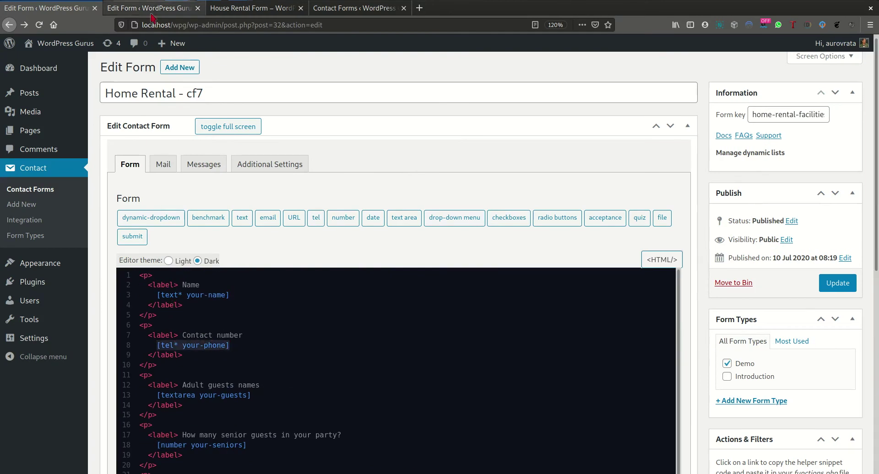
click(152, 18)
Give Contact number the [tel* your-phone] tag, described 'preferably whatsapp enabled'.
key(ctrl+v)
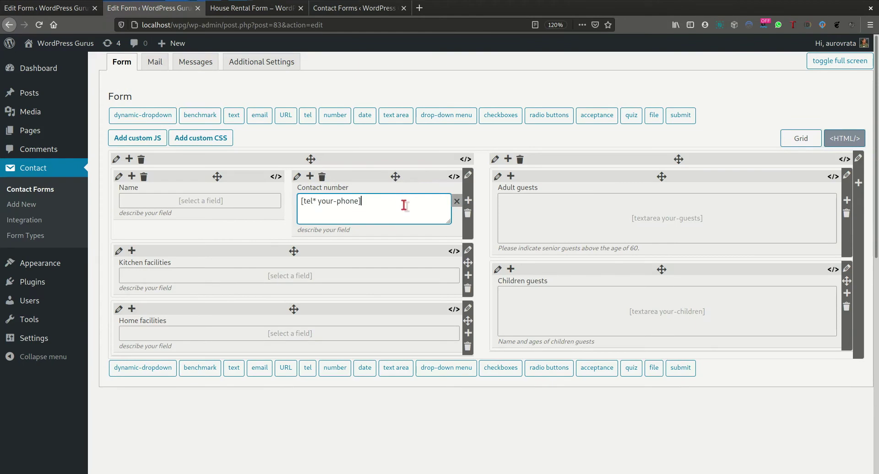
click(334, 229)
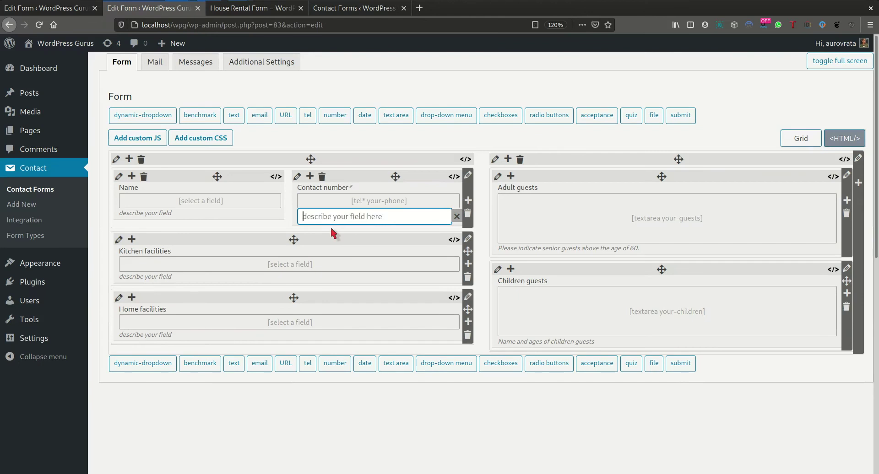
text(pre)
key(BackSpace)
text(tsapp enabled)
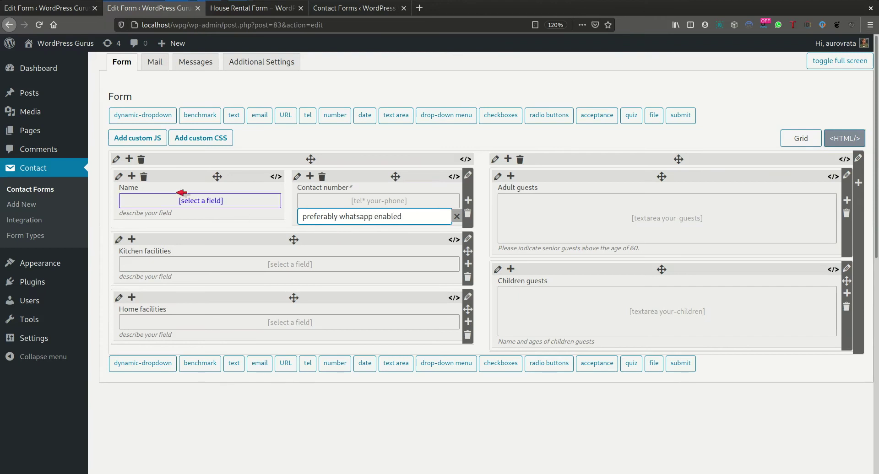
click(165, 191)
Give Name the [text* your-name] tag from the Home Rental form, described 'Your full name'.
click(197, 211)
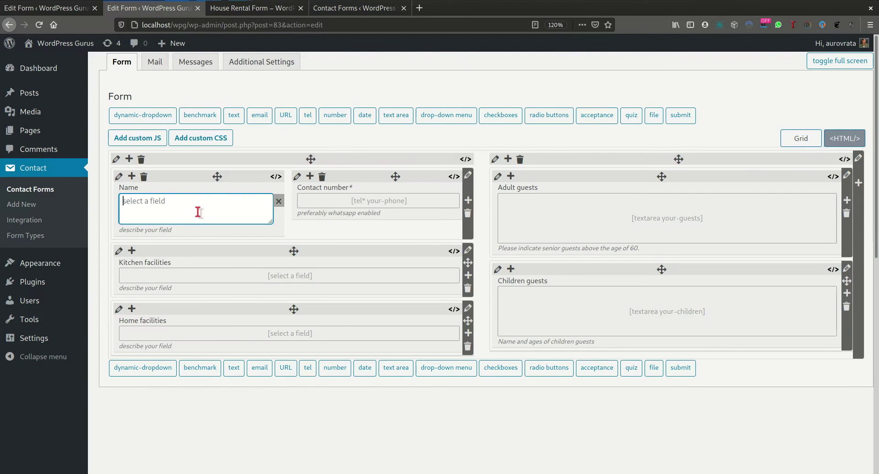
click(61, 13)
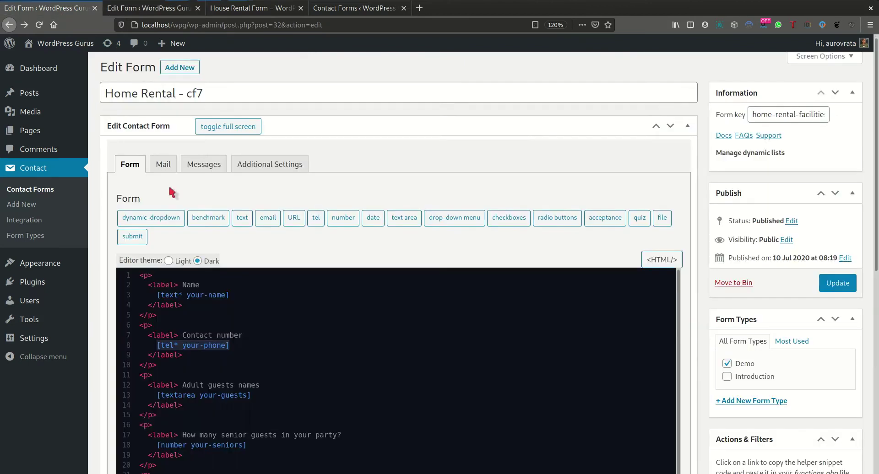
drag(157, 295, 242, 299)
key(ctrl+c)
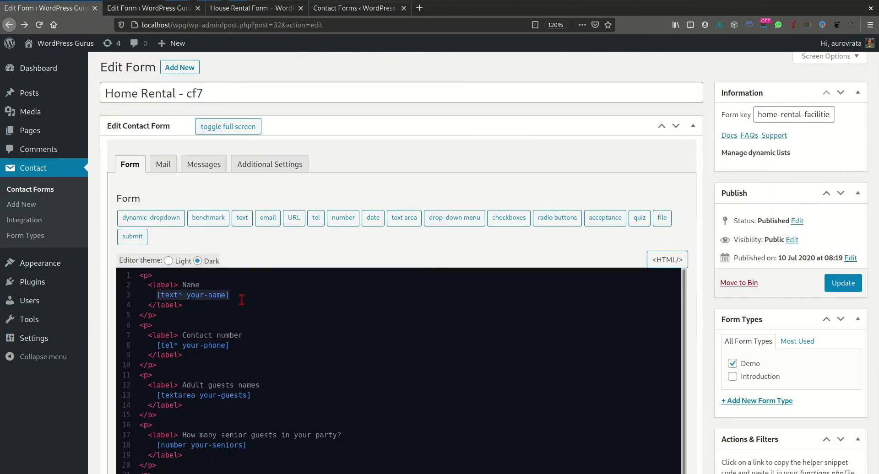
click(153, 9)
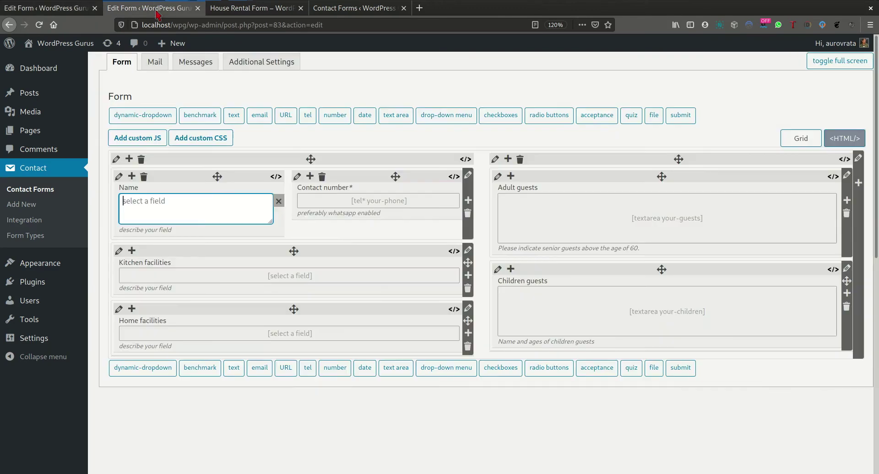
key(ctrl+v)
click(192, 230)
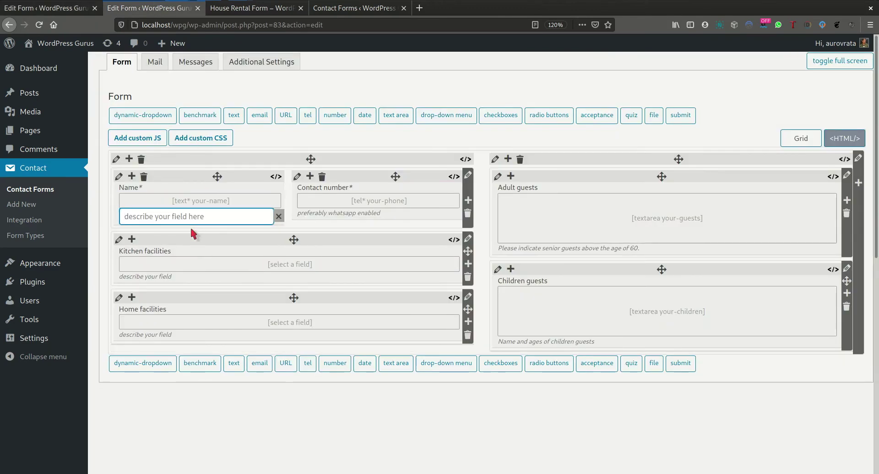
text(q)
key(BackSpace)
text(Your full name)
key(Tab)
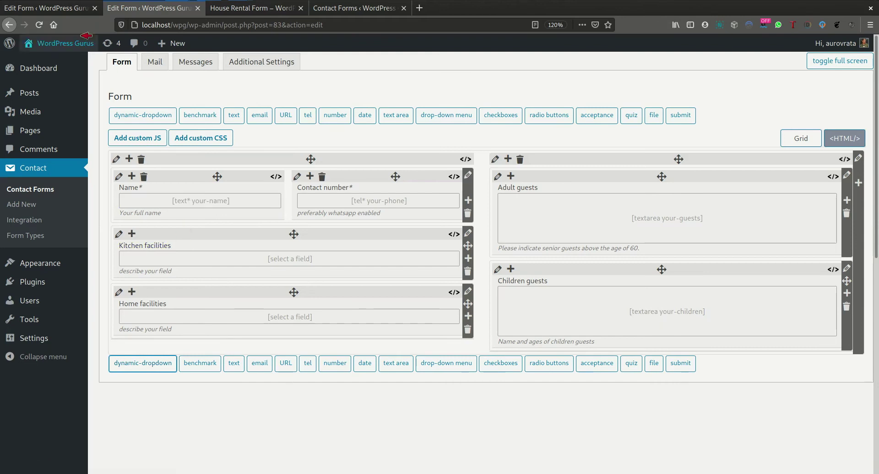
In the original form's code, select and copy the [checkbox kitchen-facilities …] tag on line 28.
click(63, 14)
scroll(218, 358, down, 3)
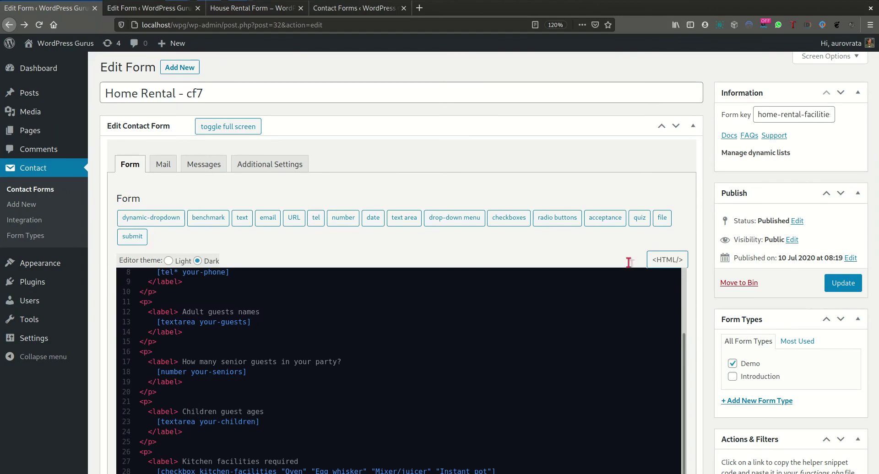
scroll(707, 220, down, 3)
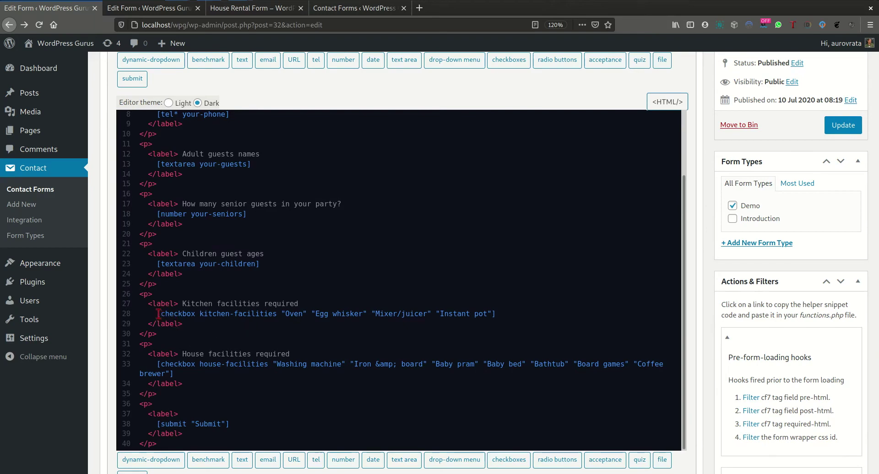
drag(158, 314, 498, 314)
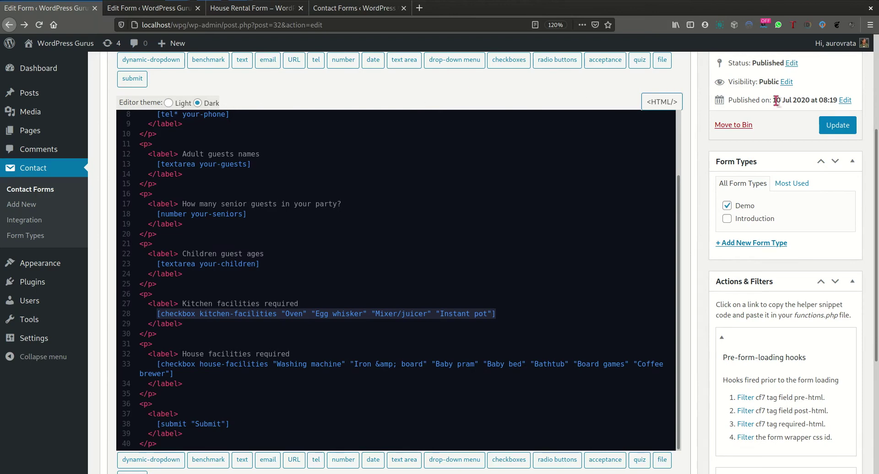
scroll(796, 147, down, 3)
scroll(792, 141, up, 4)
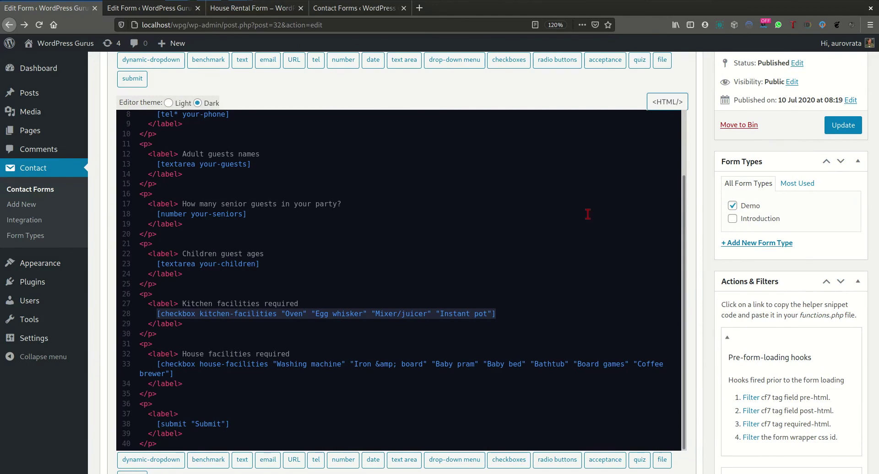
scroll(588, 214, up, 3)
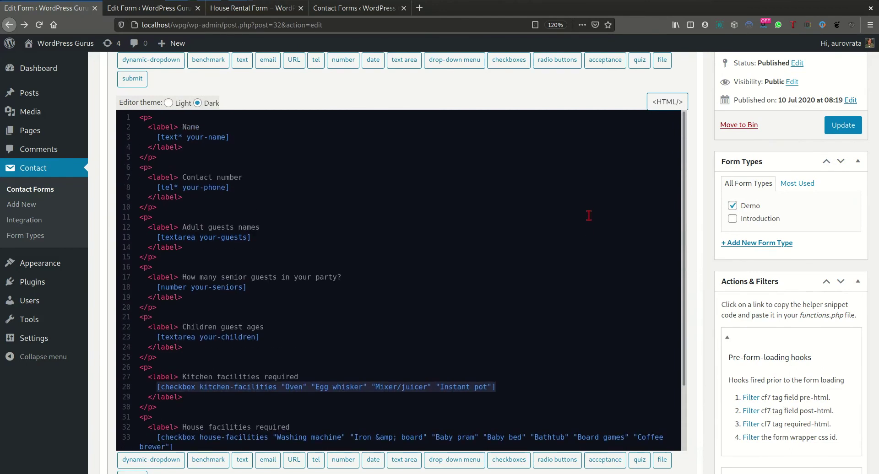
scroll(589, 216, down, 3)
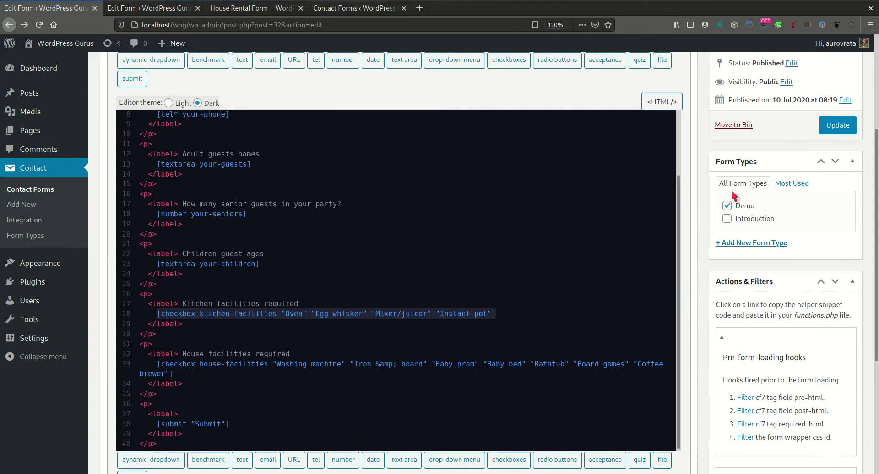
scroll(757, 165, down, 3)
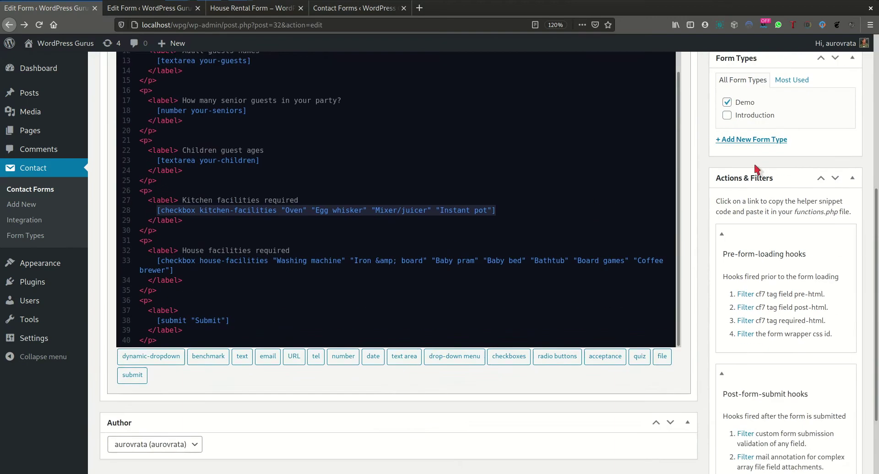
scroll(753, 163, up, 3)
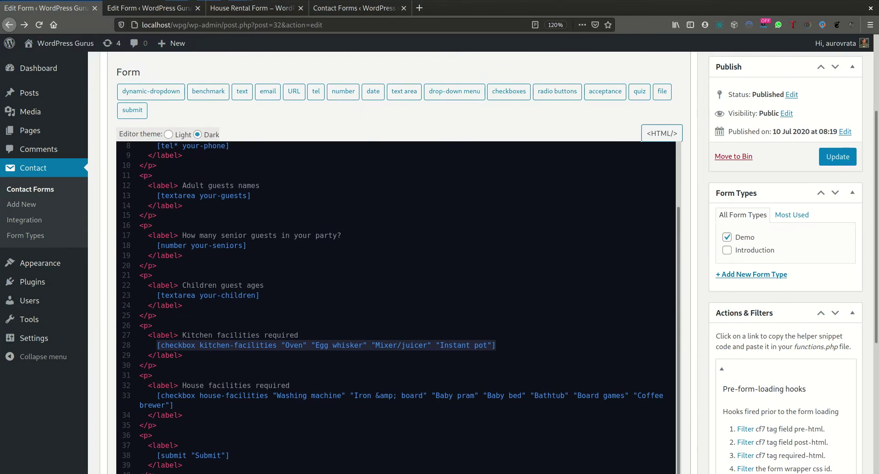
Paste the kitchen-facilities checkbox tag into the grid's Kitchen facilities field.
click(141, 10)
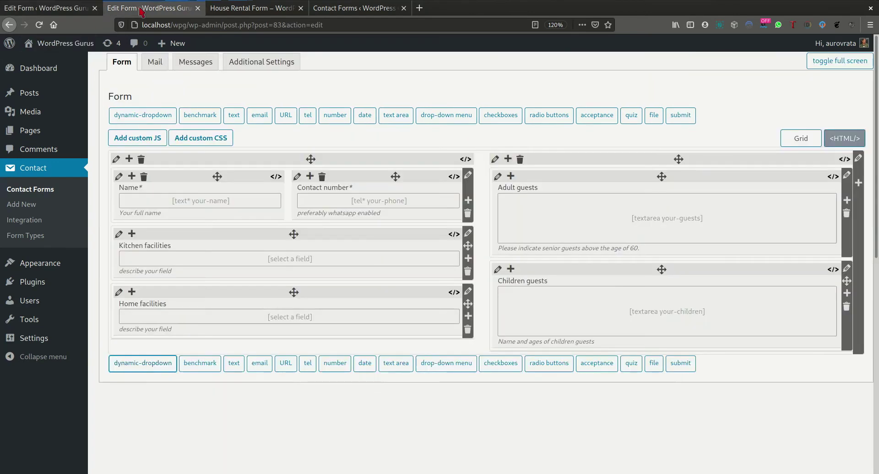
click(194, 260)
text([checkbox kitchen-facilities "Oven" "Egg whisker" "Mixer/Juicer" "Instant pot"])
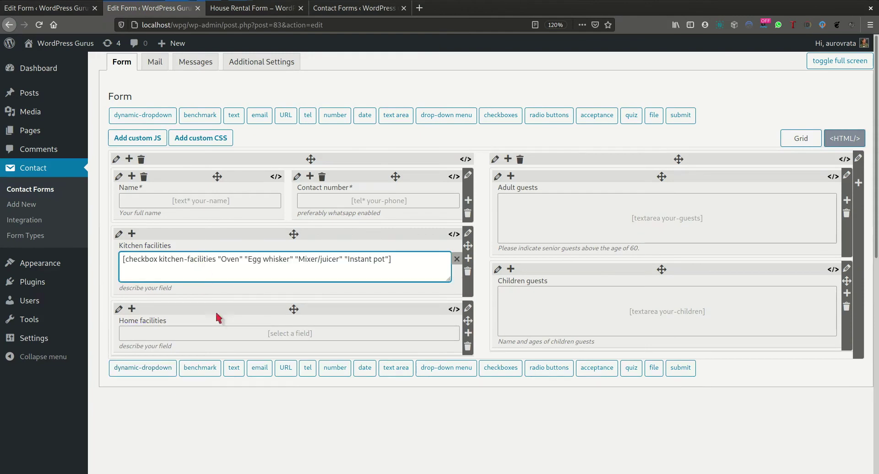
key(Tab)
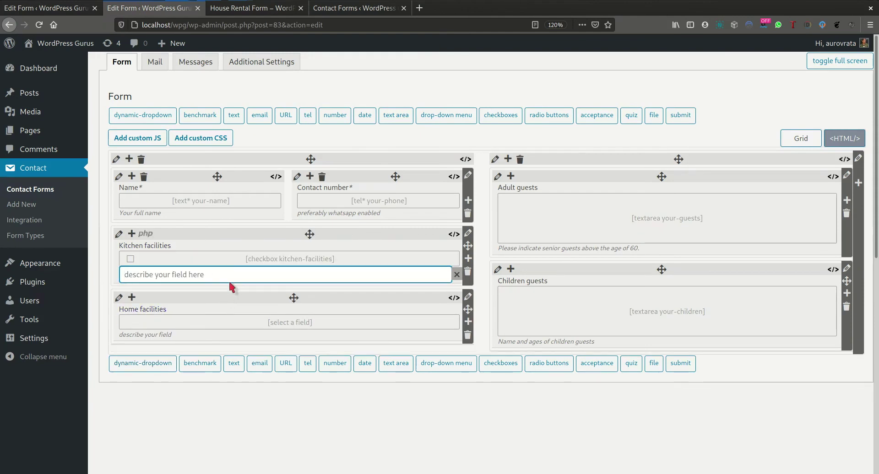
key(Tab)
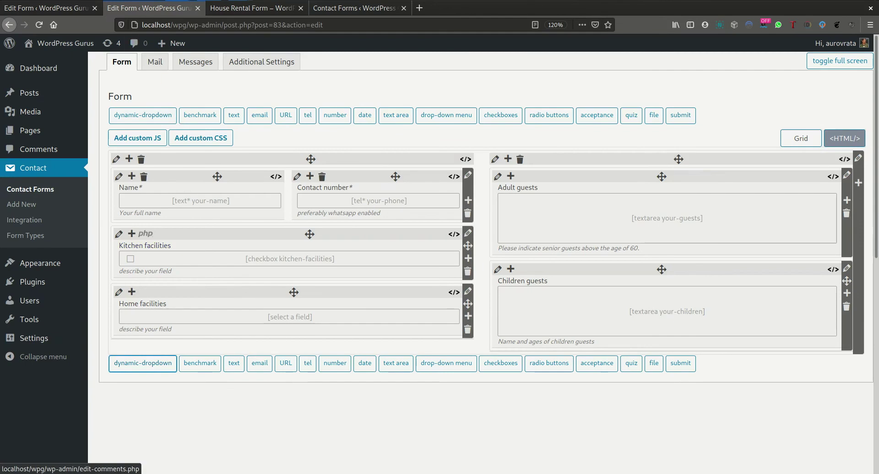
Copy the house-facilities checkbox tag from line 33 into the Home facilities field.
click(52, 8)
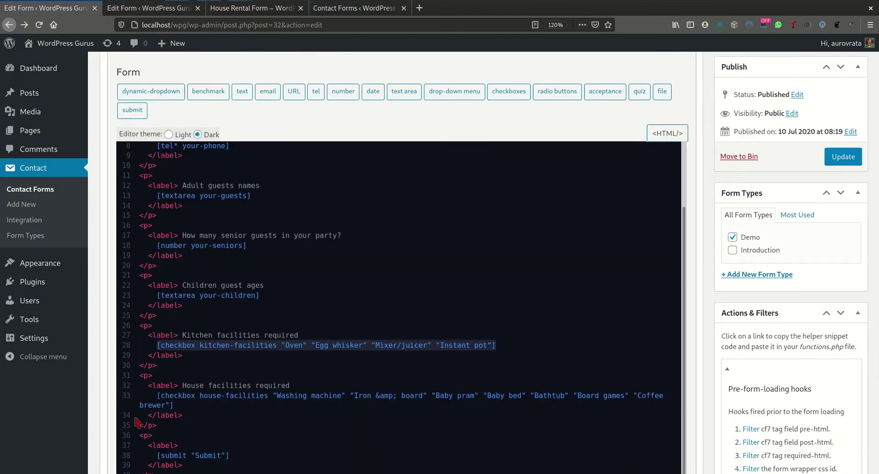
drag(158, 395, 188, 401)
key(ctrl+c)
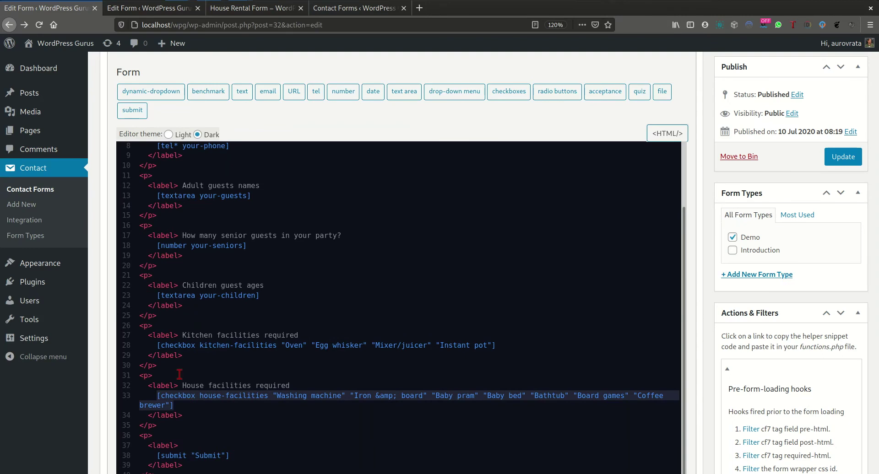
click(175, 15)
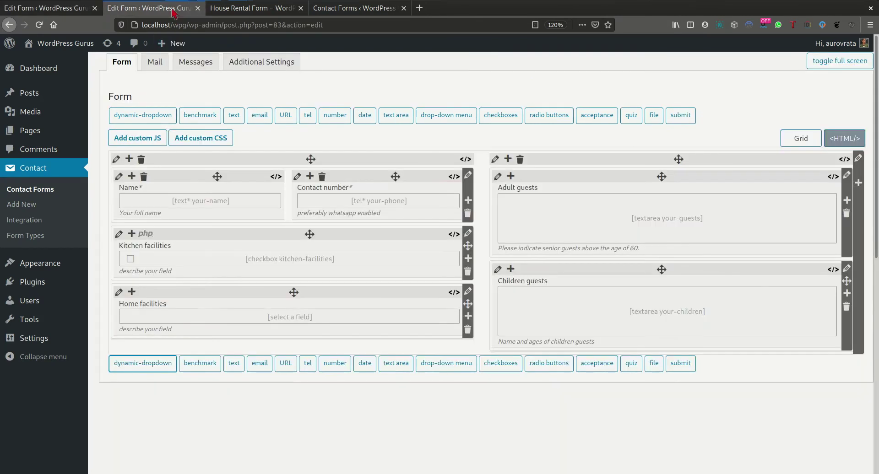
click(199, 315)
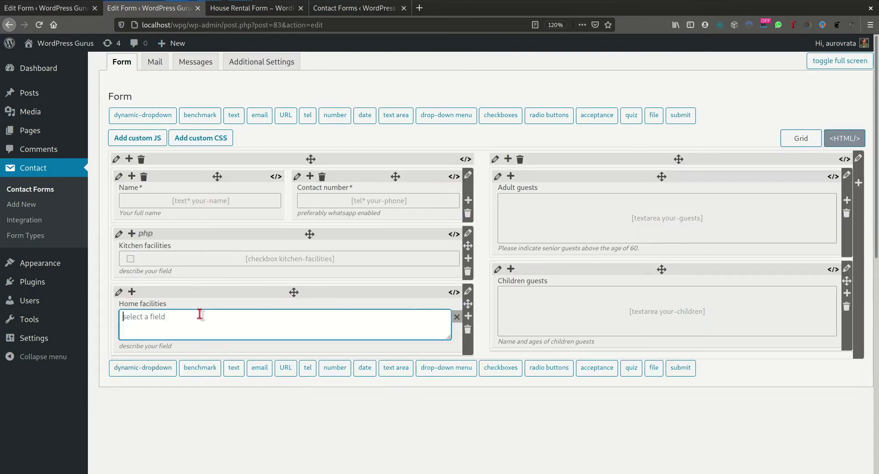
key(ctrl+v)
key(Tab)
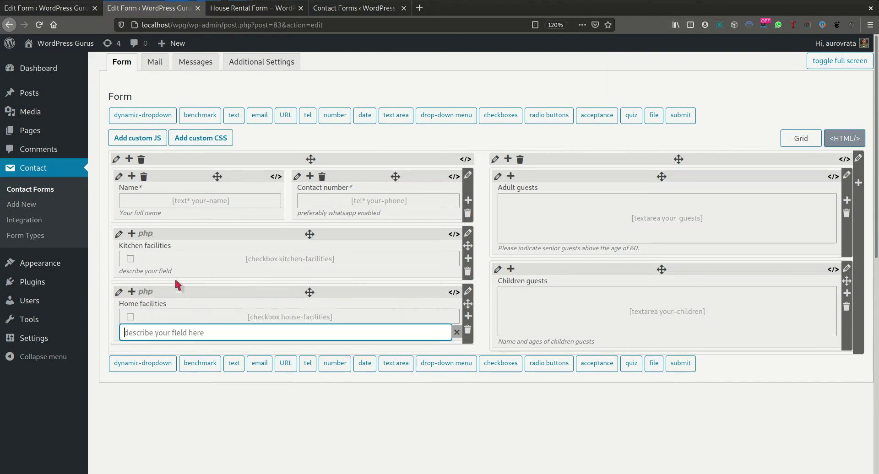
Give both Kitchen and Home facilities the description 'select as many as required'.
click(172, 270)
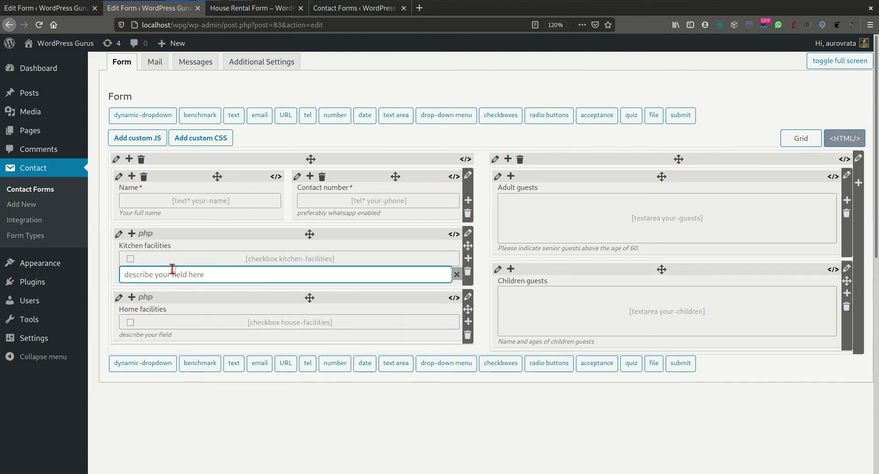
text(select as many as required)
key(ctrl+a)
key(ctrl+c)
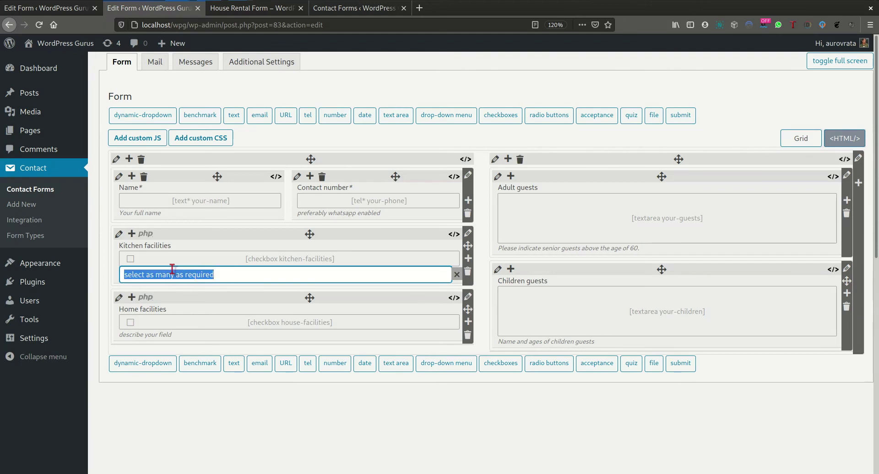
click(157, 328)
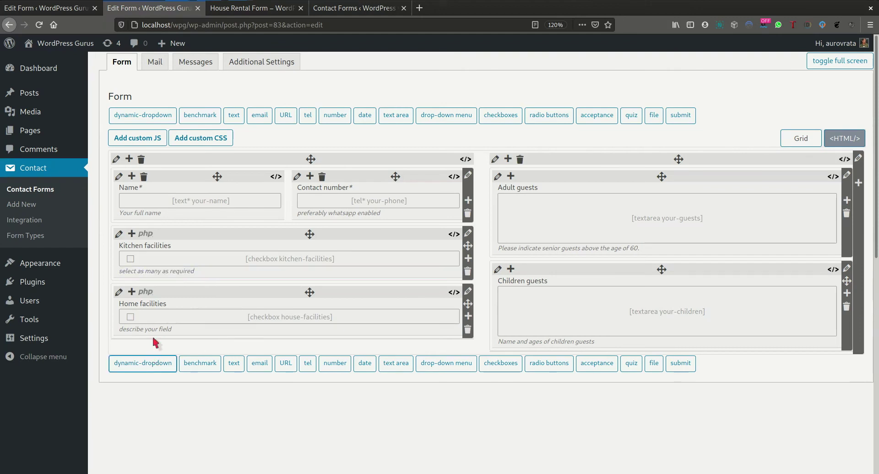
click(156, 332)
key(ctrl+v)
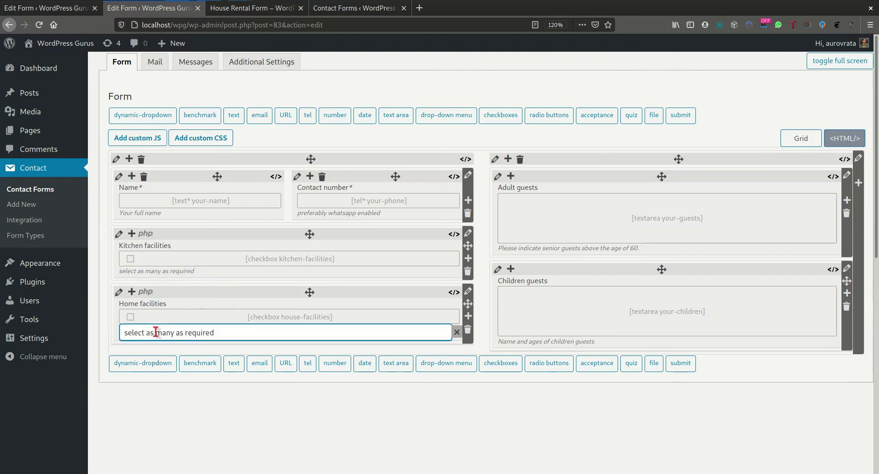
key(Tab)
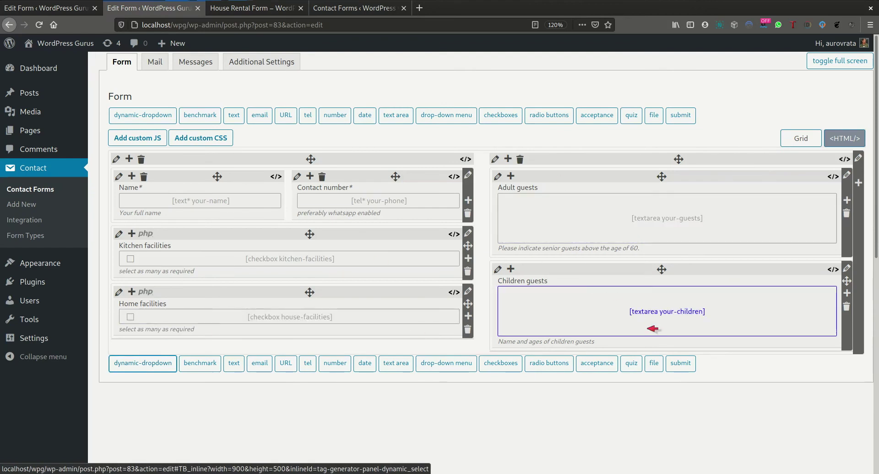
Add a bottom grid row with a 1/4-width column offset by 3/4ths.
click(859, 182)
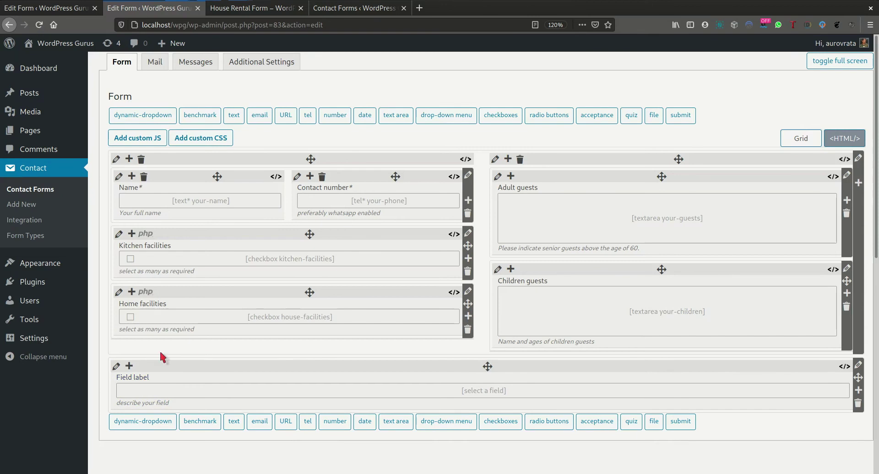
click(116, 365)
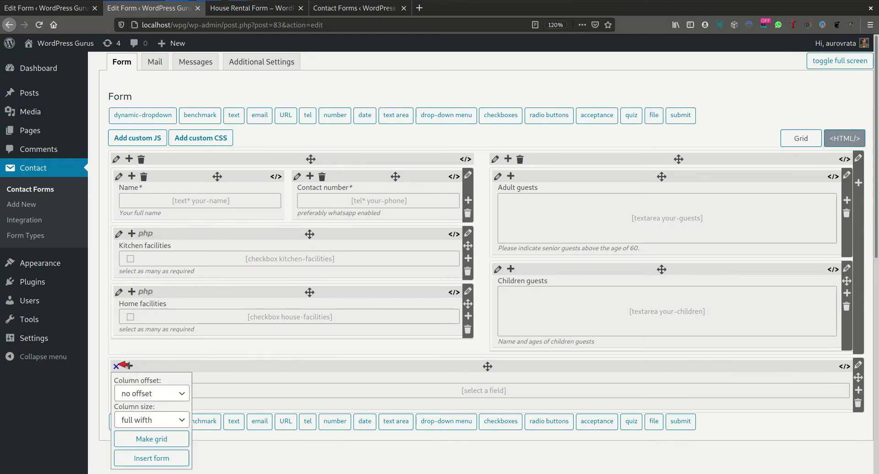
click(140, 419)
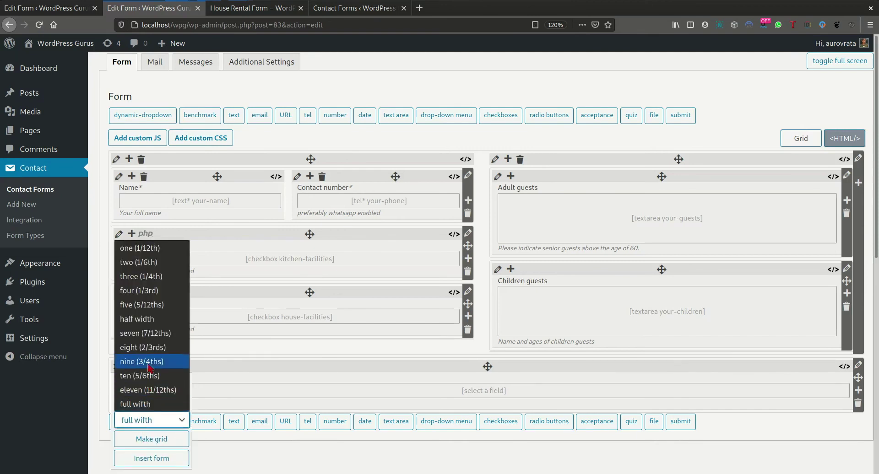
click(144, 276)
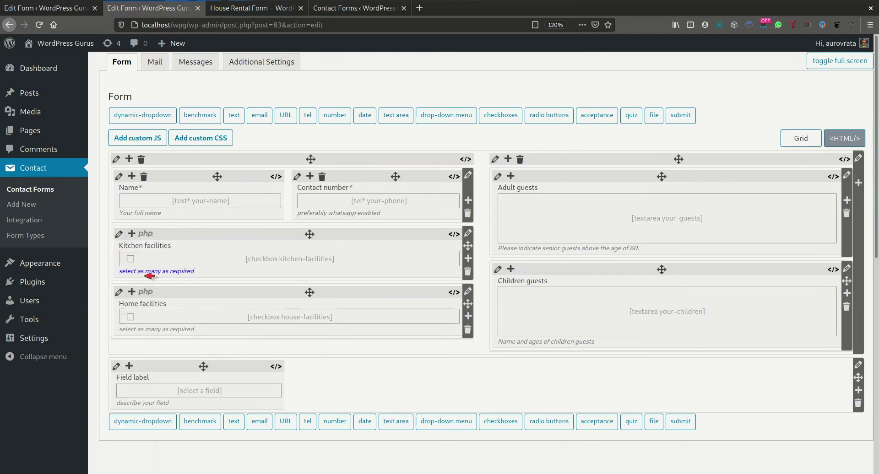
click(117, 367)
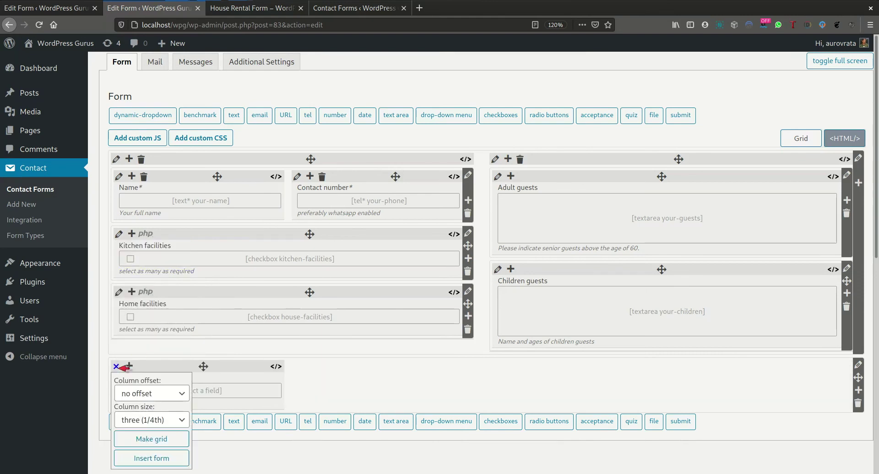
click(146, 393)
click(145, 349)
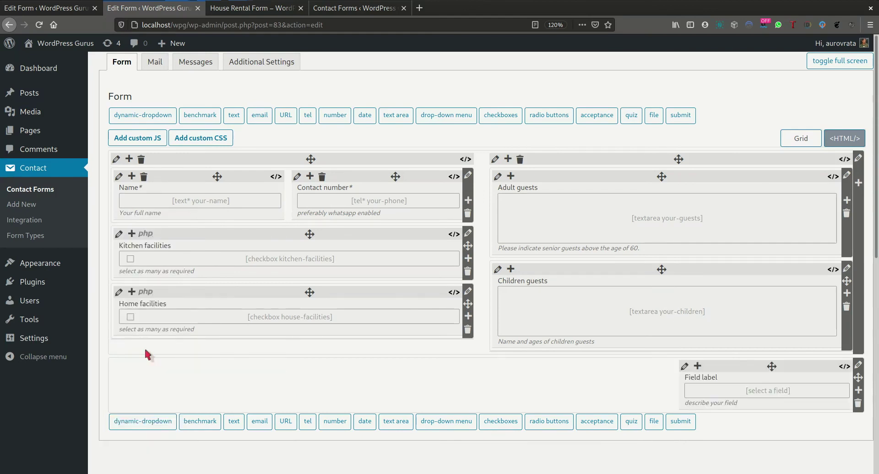
click(761, 390)
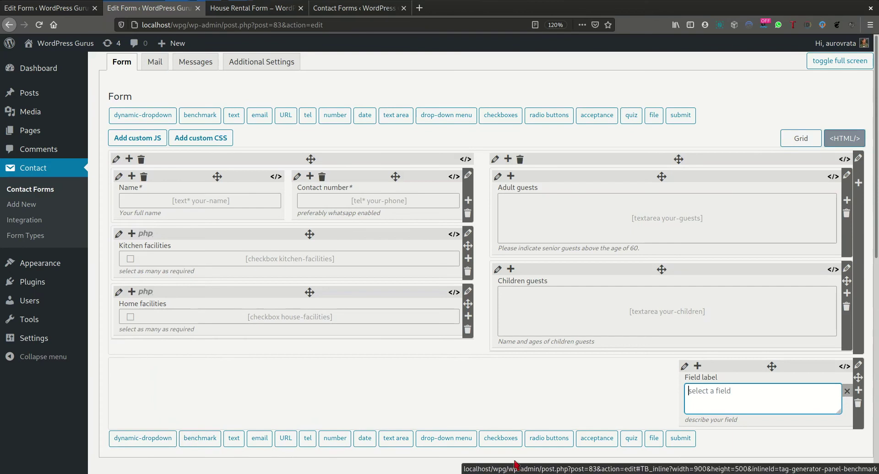
Insert a [submit "submit"] button tag into the offset bottom-row column.
click(680, 438)
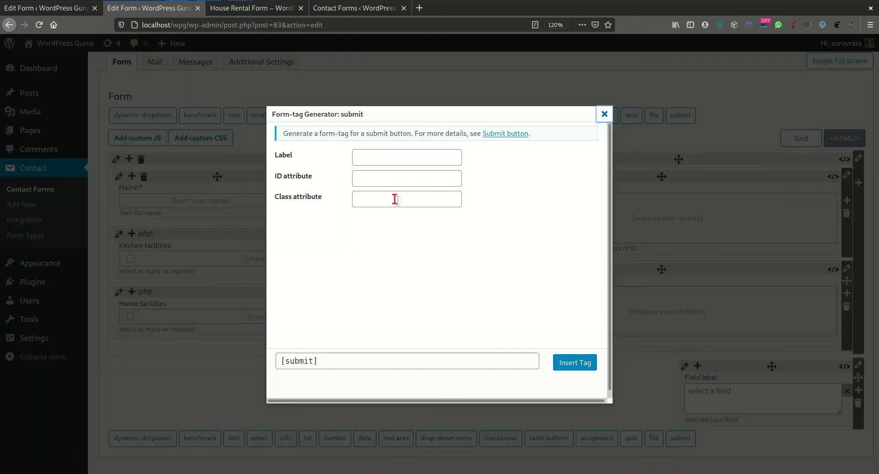
click(402, 159)
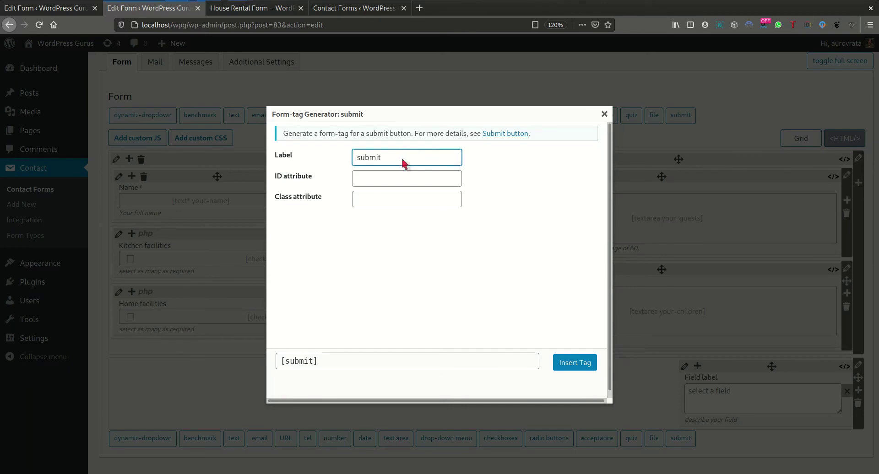
click(574, 362)
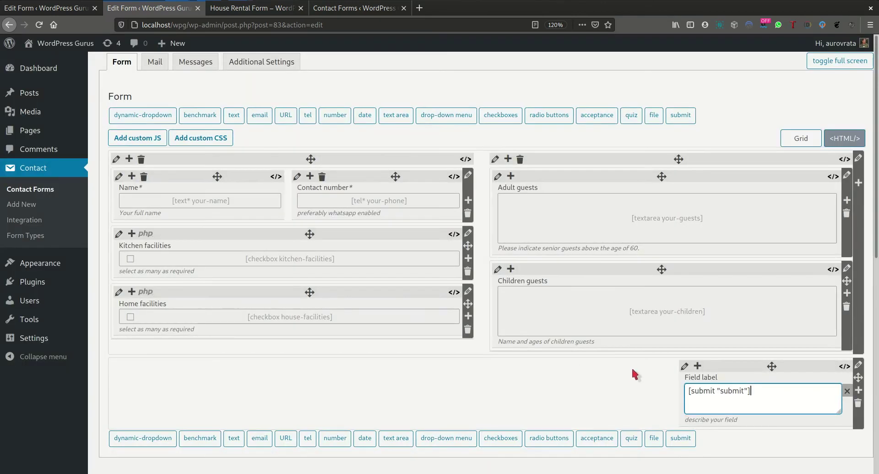
click(631, 367)
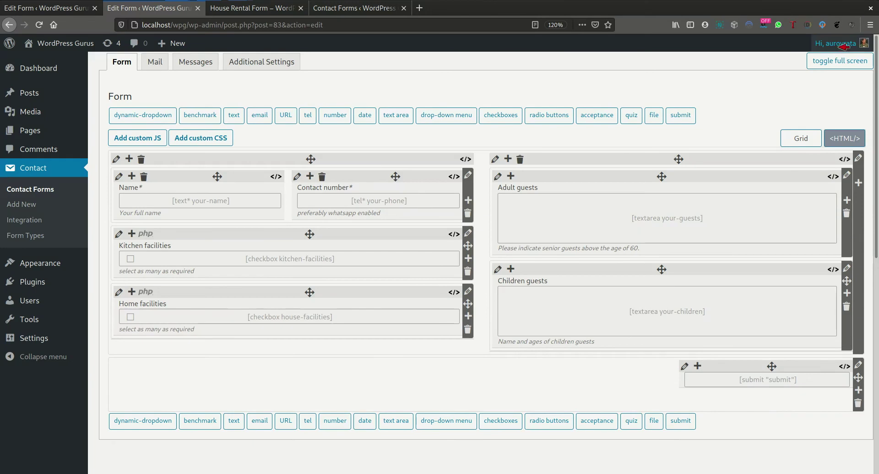
Exit full-screen editing and save the House rental grid layout form with Update.
click(847, 60)
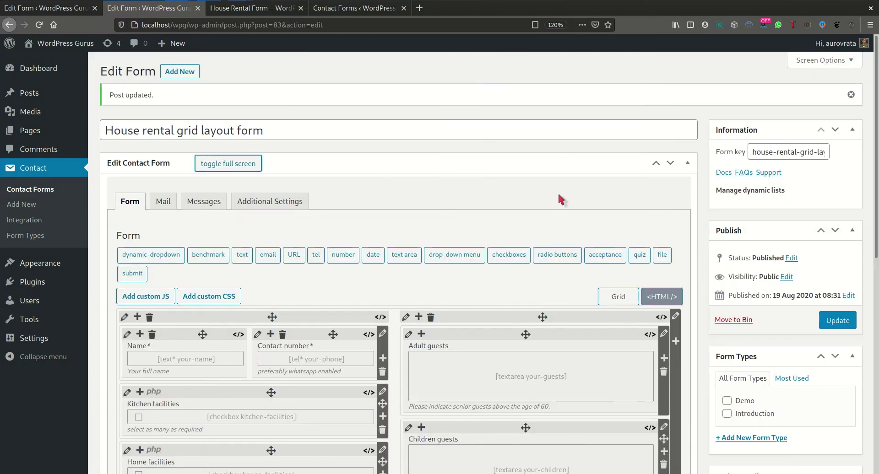
scroll(557, 192, down, 3)
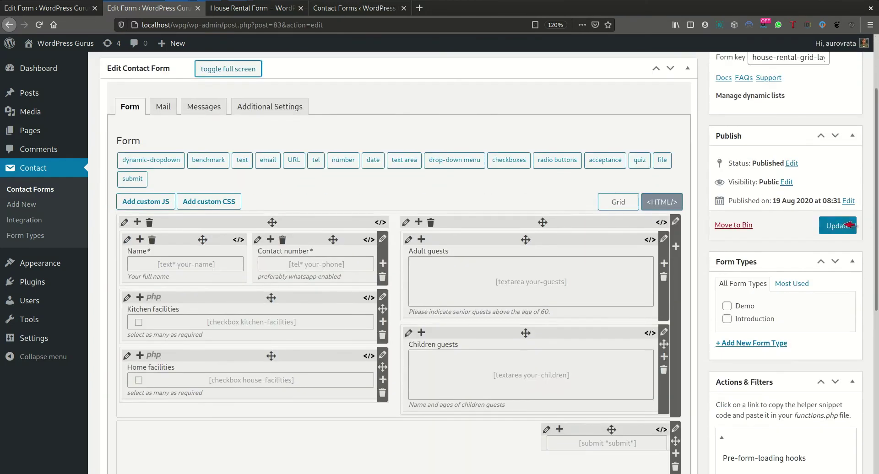
click(843, 225)
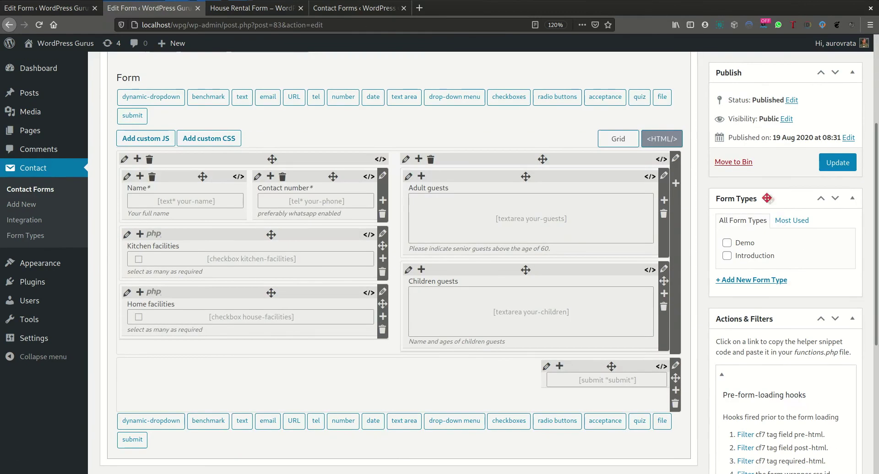
In the Contact Forms list, select the grid layout form's full shortcode.
click(42, 189)
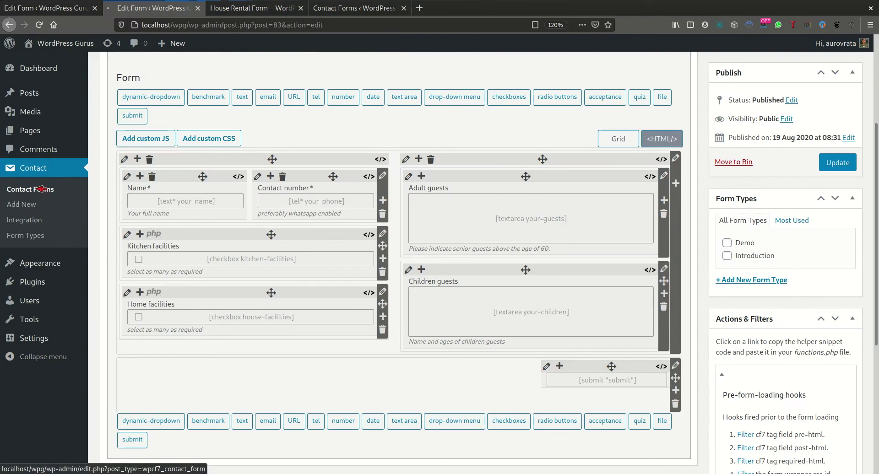
mouse_move(158, 205)
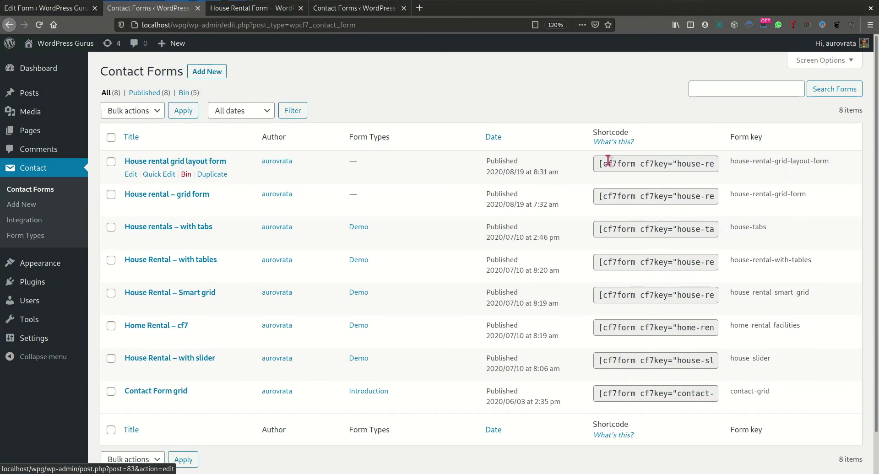
drag(599, 164, 675, 167)
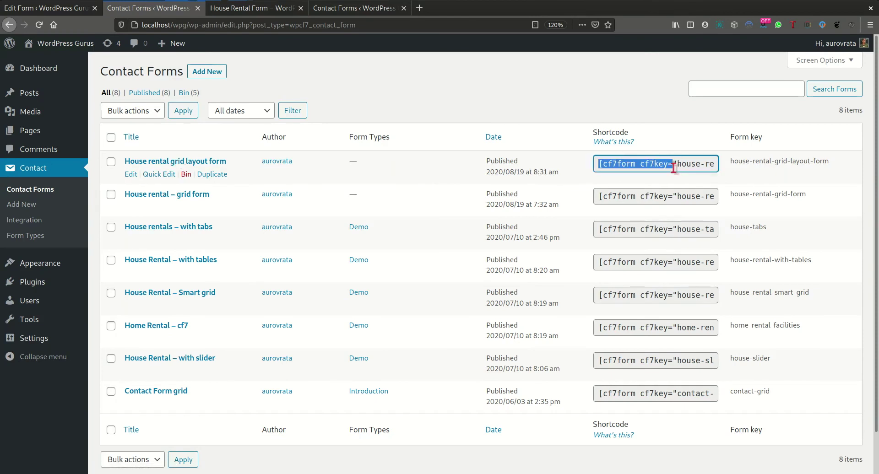
key(ctrl+a)
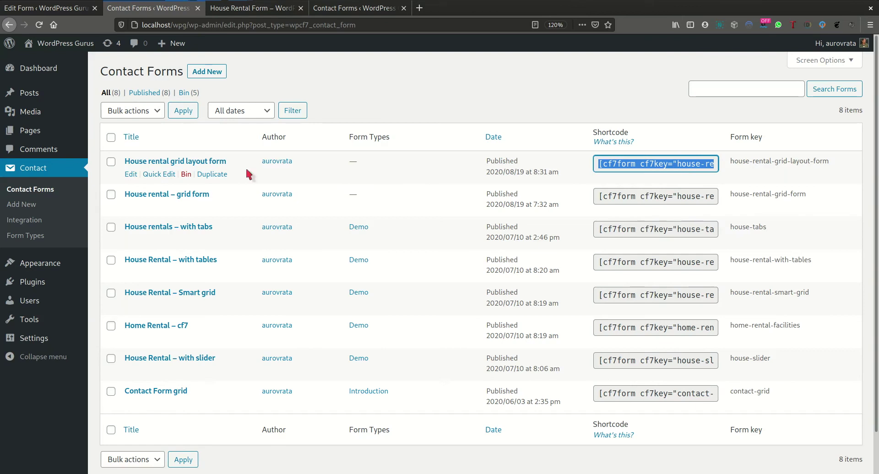
Open the Pages list in a new tab and open the House Rental Form page.
middle_click(30, 135)
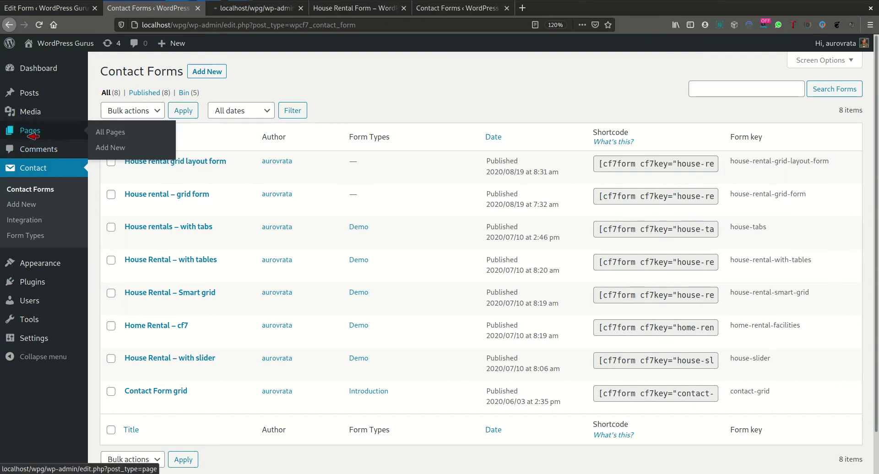
click(259, 13)
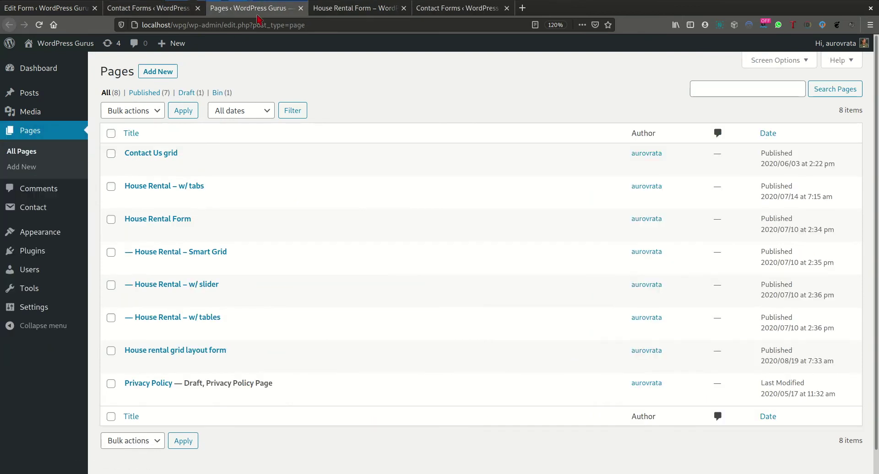
mouse_move(171, 170)
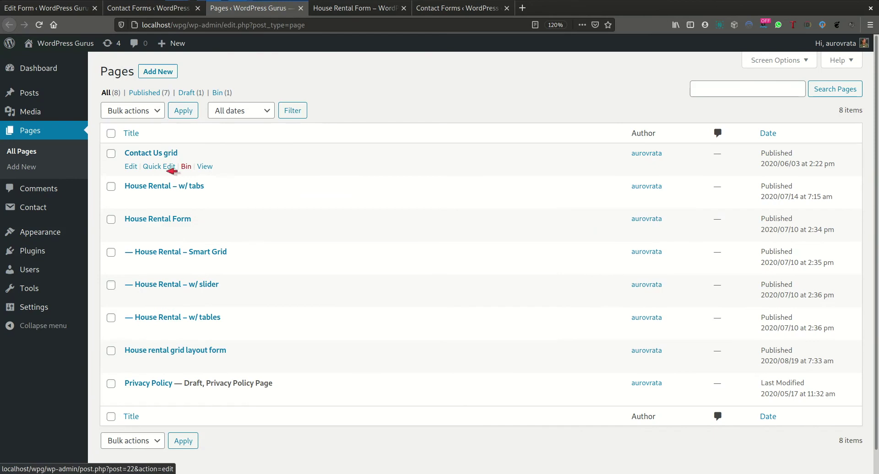
mouse_move(179, 219)
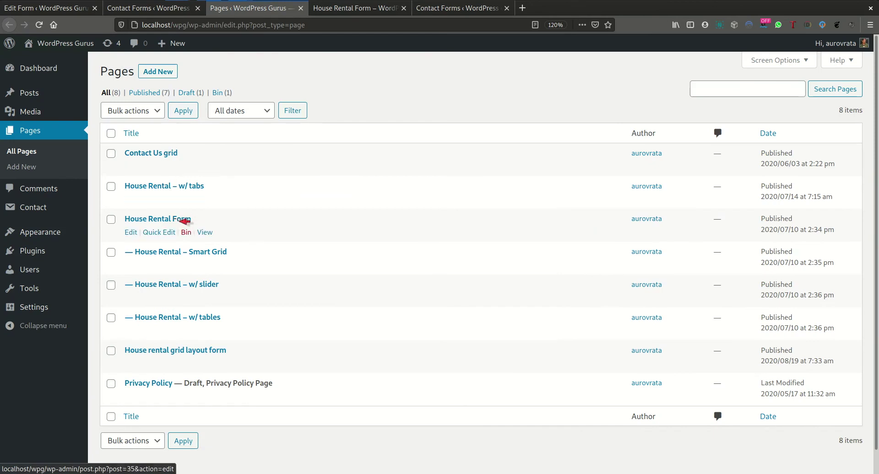
click(185, 221)
On the live site, open the House rental grid layout form page from the menu.
key(ctrl+Tab)
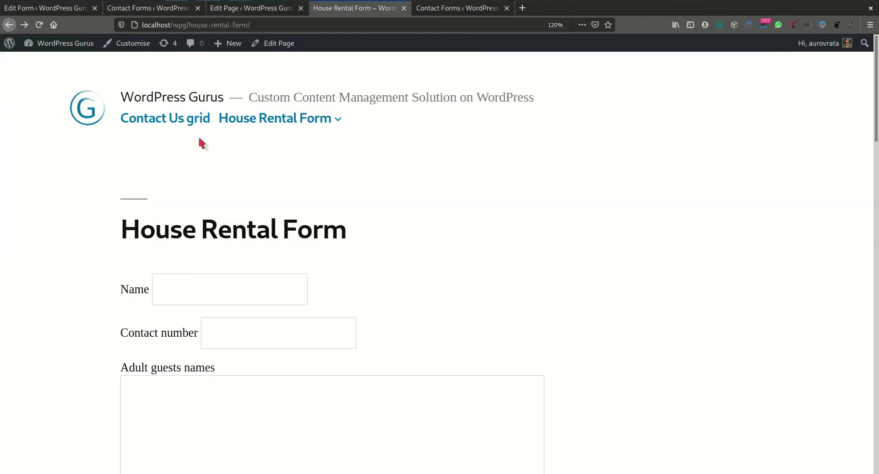
mouse_move(284, 117)
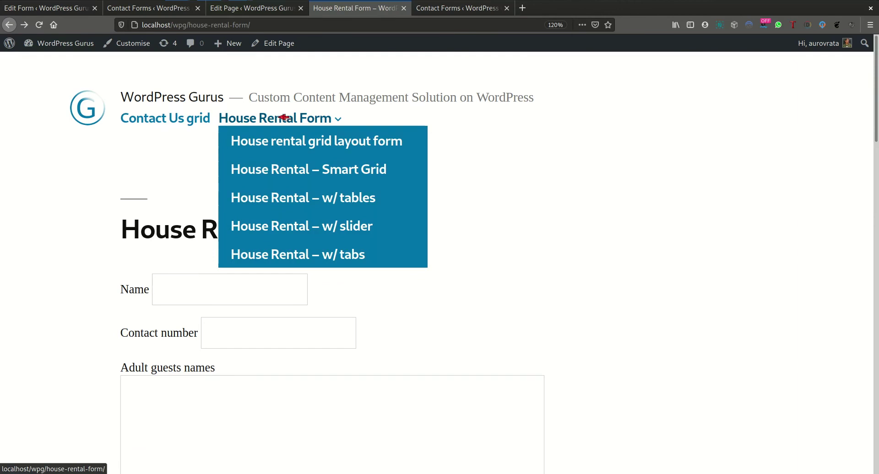
click(294, 140)
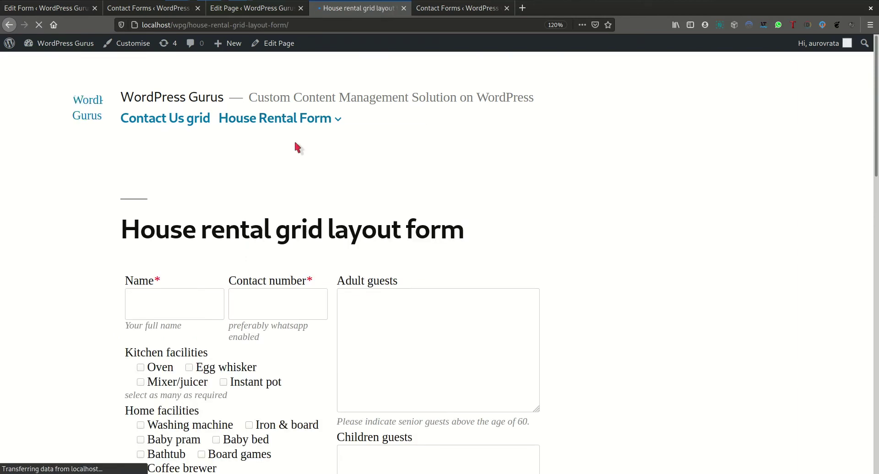
scroll(646, 230, down, 3)
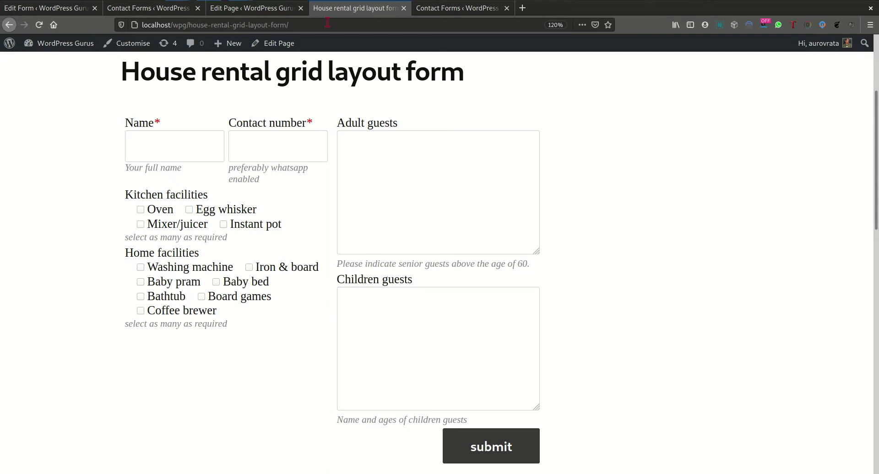
scroll(225, 138, up, 4)
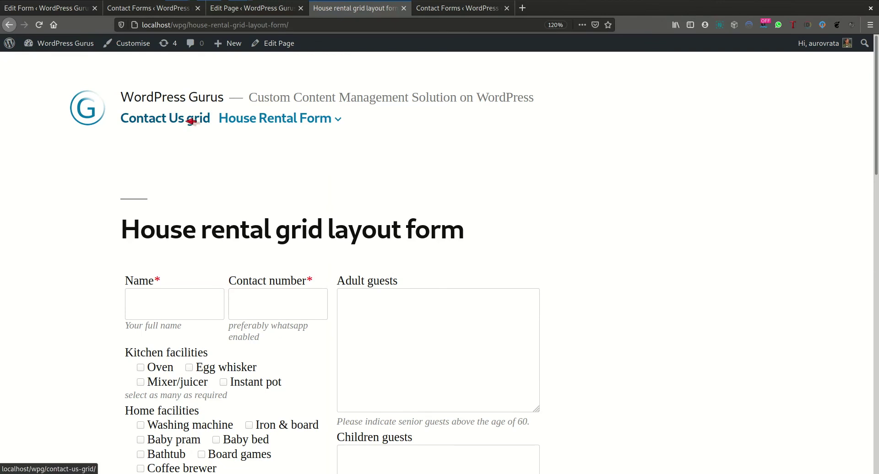
Open the original House Rental Form page in a separate tab.
middle_click(253, 115)
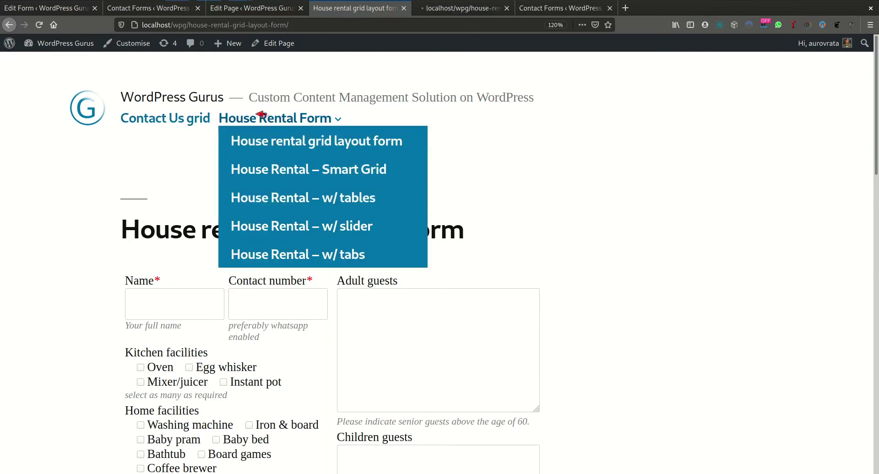
click(442, 11)
drag(443, 12, 361, 10)
scroll(56, 277, down, 5)
scroll(57, 277, up, 4)
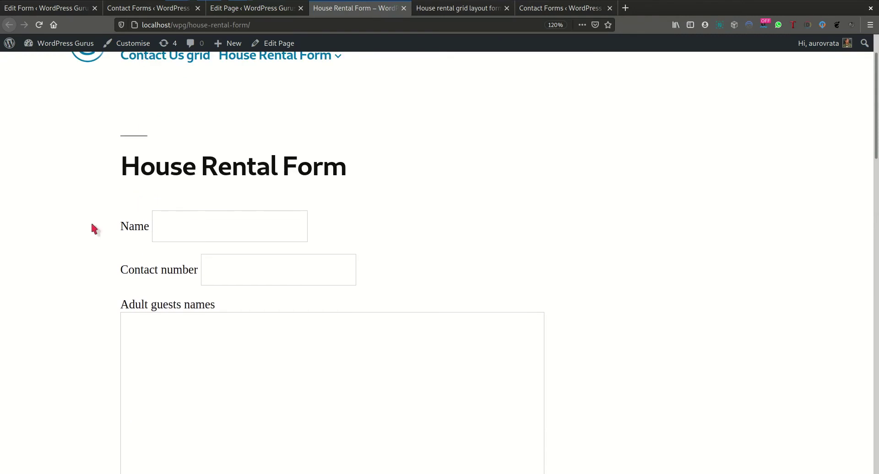
Scroll through the single-column House Rental Form to review its fields.
scroll(101, 216, down, 4)
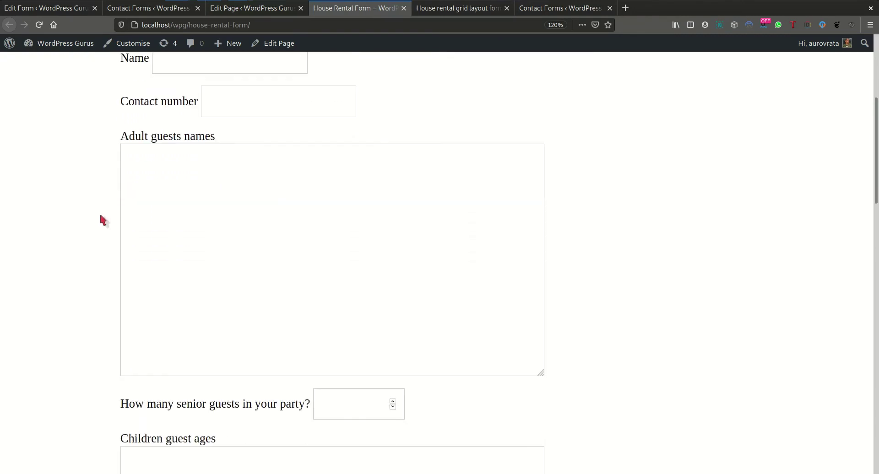
scroll(100, 216, down, 1)
scroll(101, 216, down, 2)
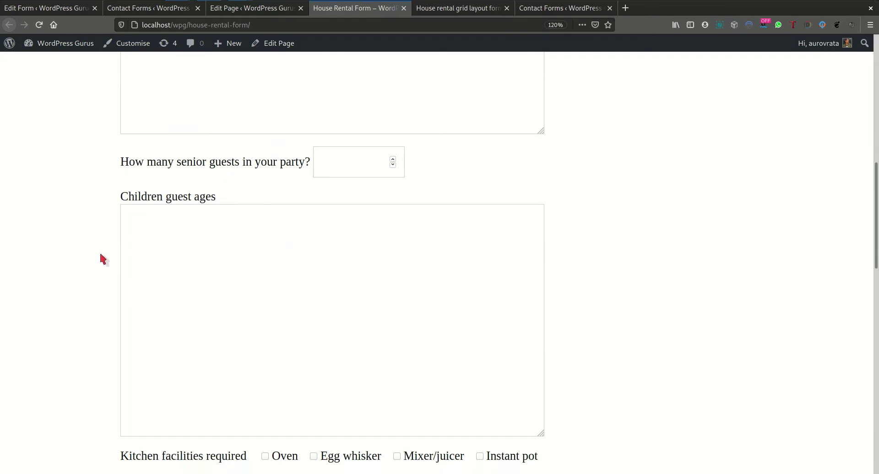
scroll(100, 260, down, 3)
scroll(100, 259, up, 3)
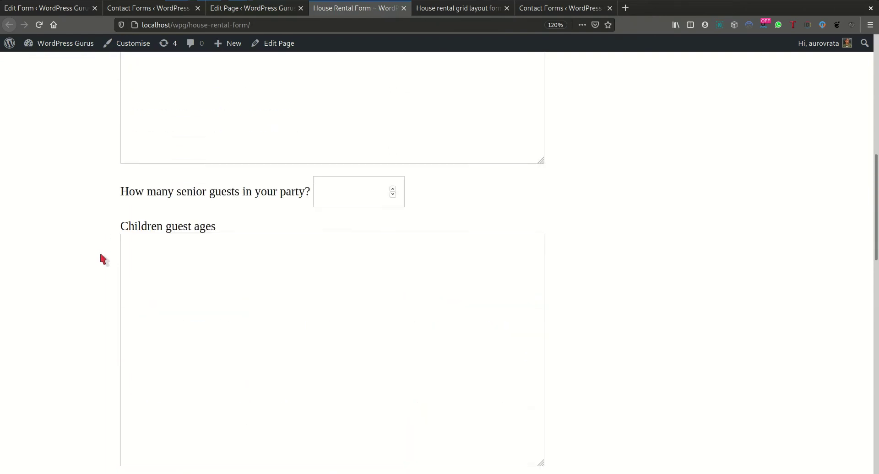
scroll(101, 259, up, 7)
scroll(102, 259, down, 2)
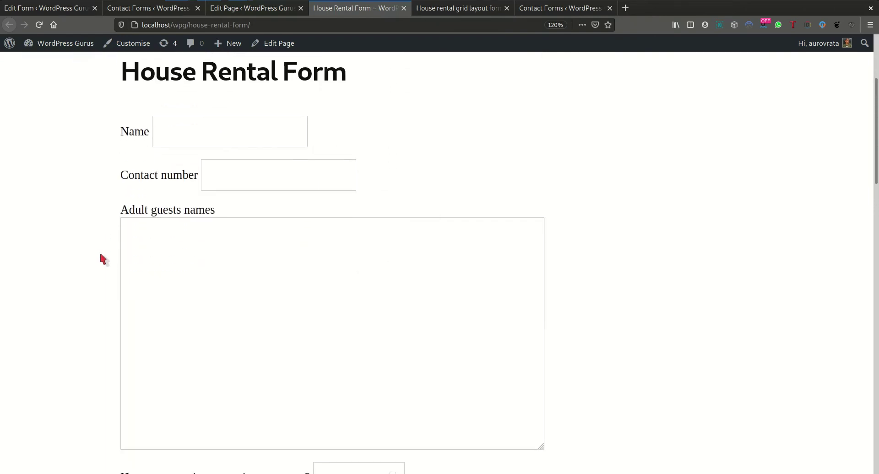
Return to the grid layout form page and focus its Name field.
click(428, 10)
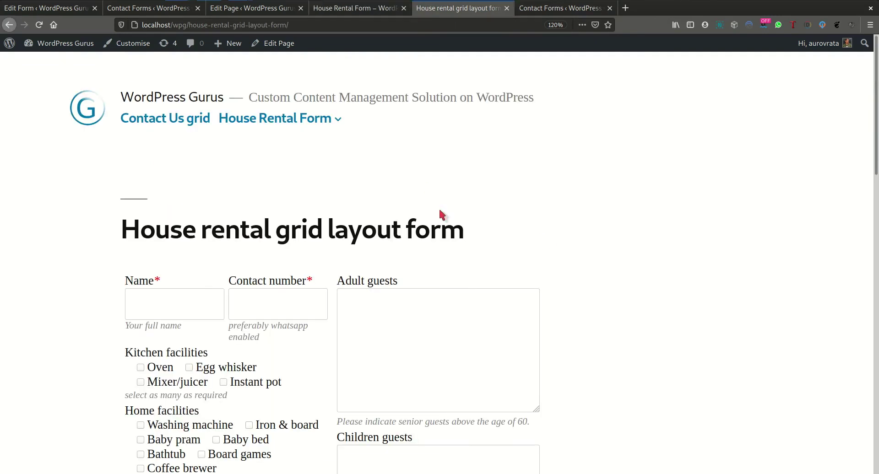
scroll(465, 215, down, 2)
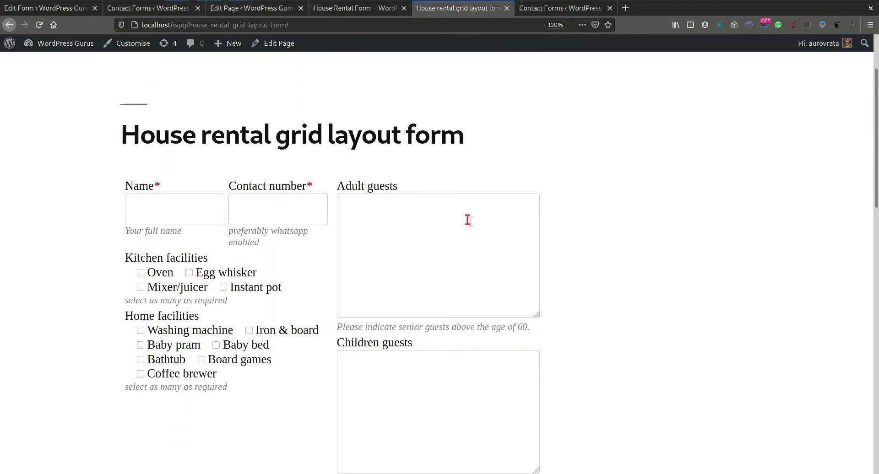
scroll(467, 220, down, 2)
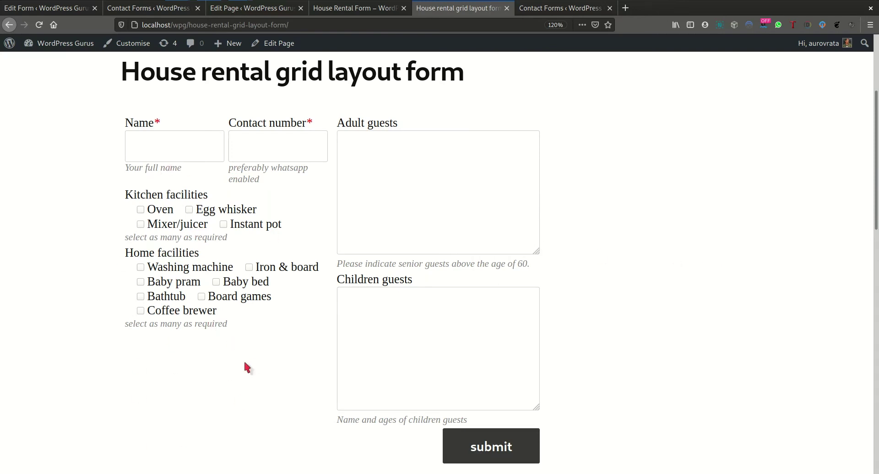
click(145, 146)
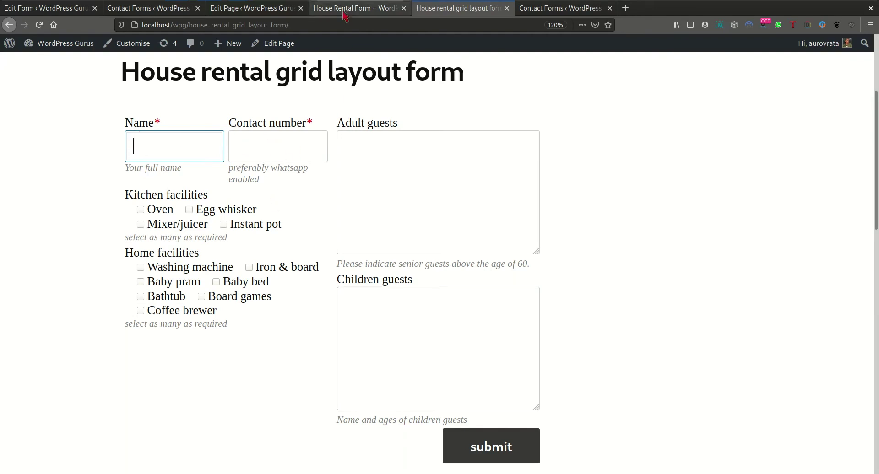
Close the page editor and reopen the House rental grid layout form in Smart Grid.
click(224, 8)
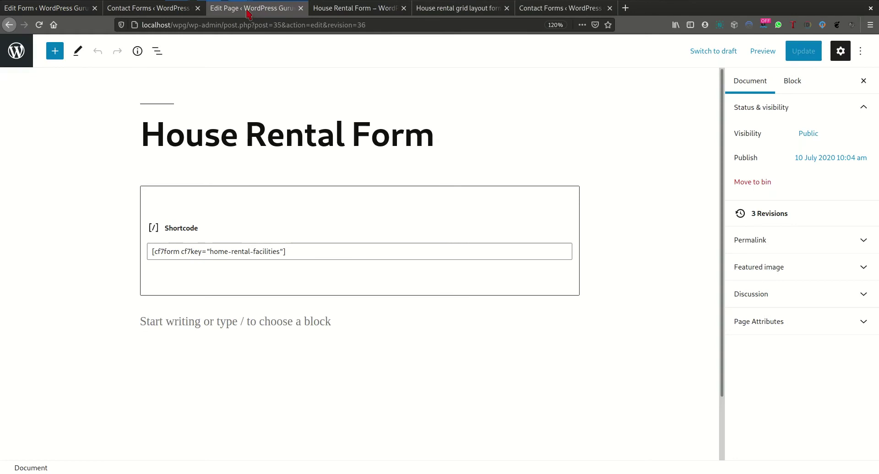
click(301, 9)
click(149, 6)
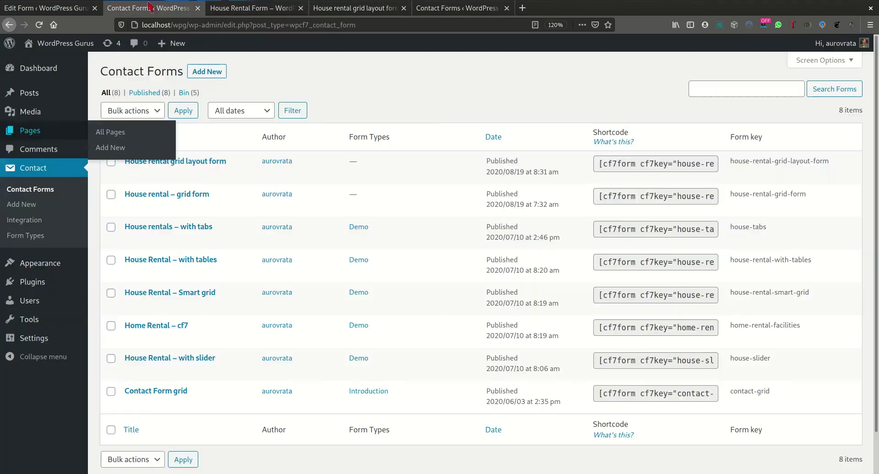
click(72, 9)
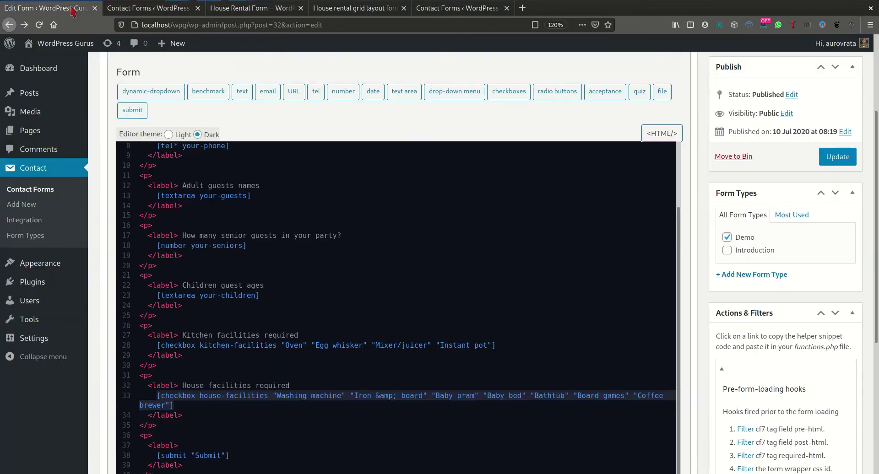
click(166, 10)
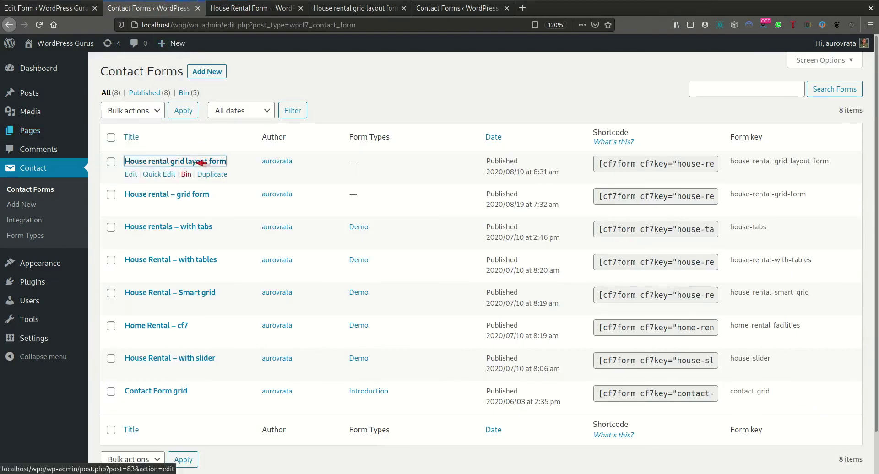
click(201, 162)
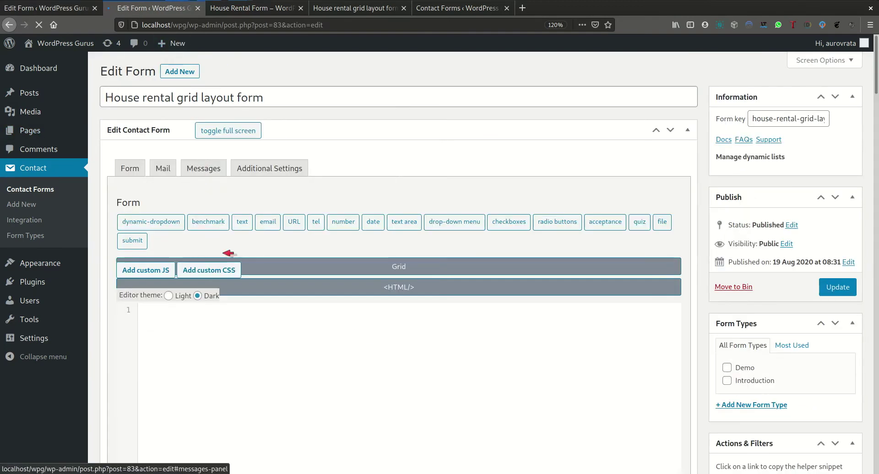
scroll(410, 275, down, 3)
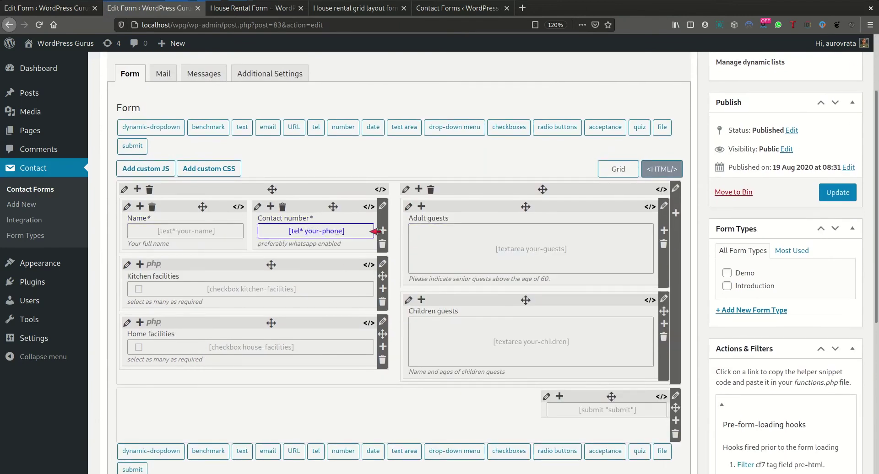
Add a two-column row under Name, move Contact number into it, and delete the empty cell.
click(382, 230)
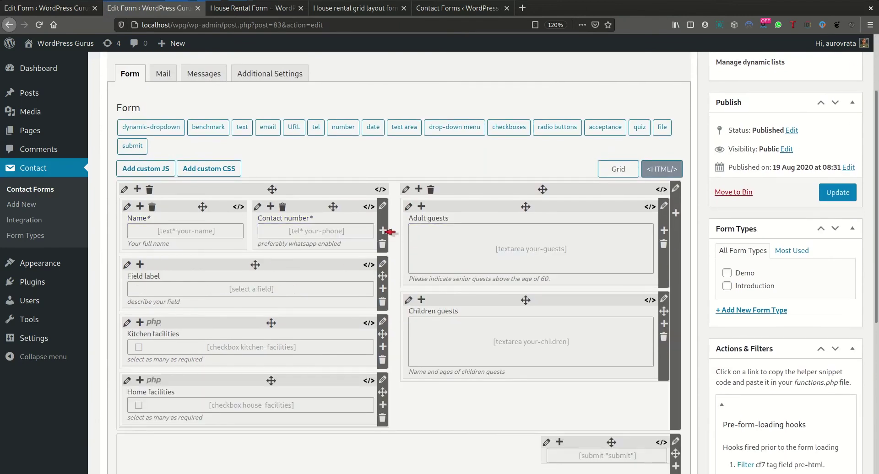
click(140, 265)
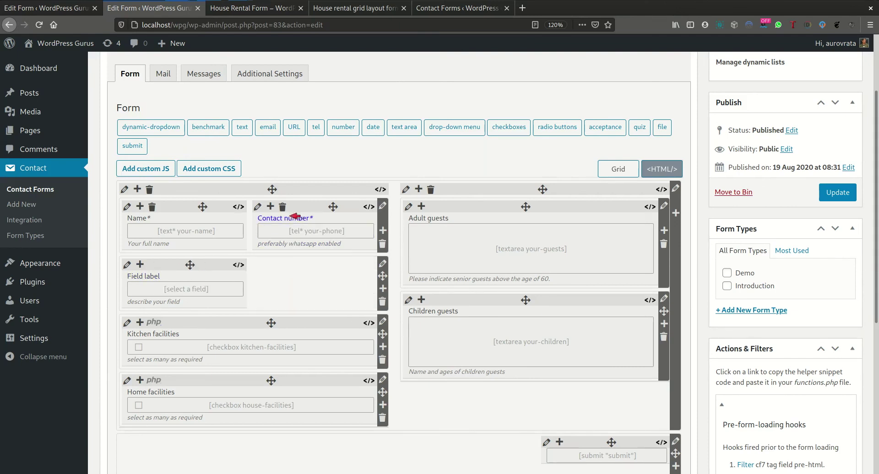
drag(333, 207, 334, 266)
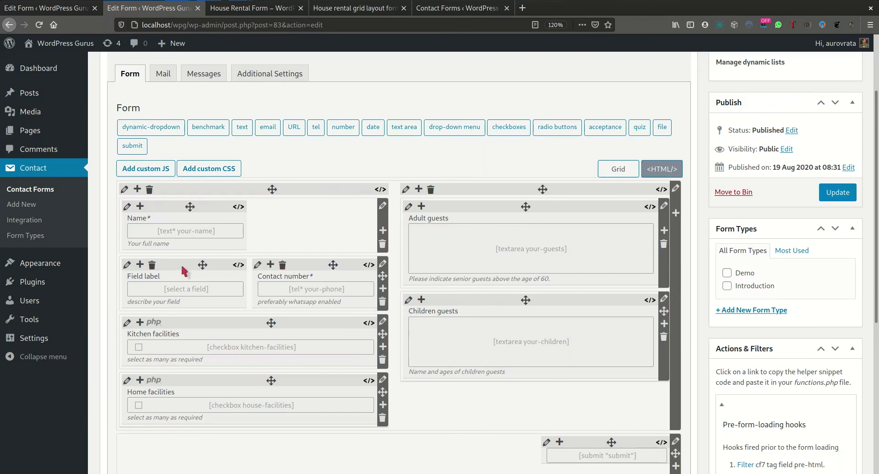
click(153, 265)
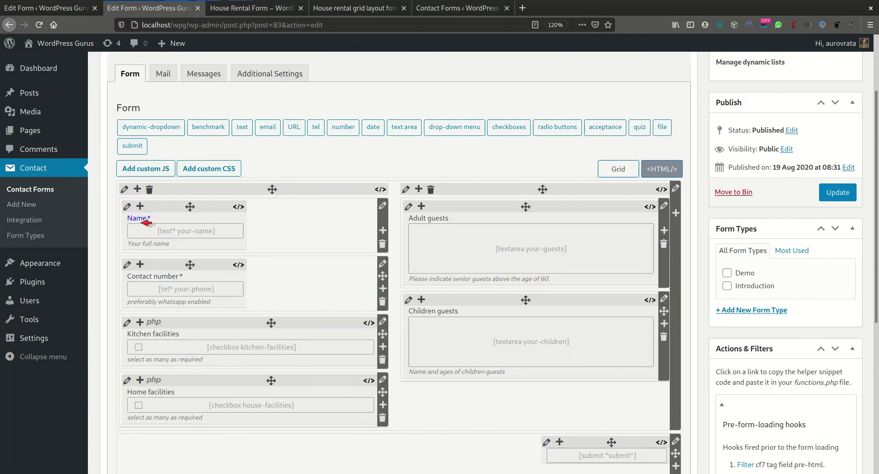
Set the Name and Contact number columns to full width and save with Update.
click(127, 207)
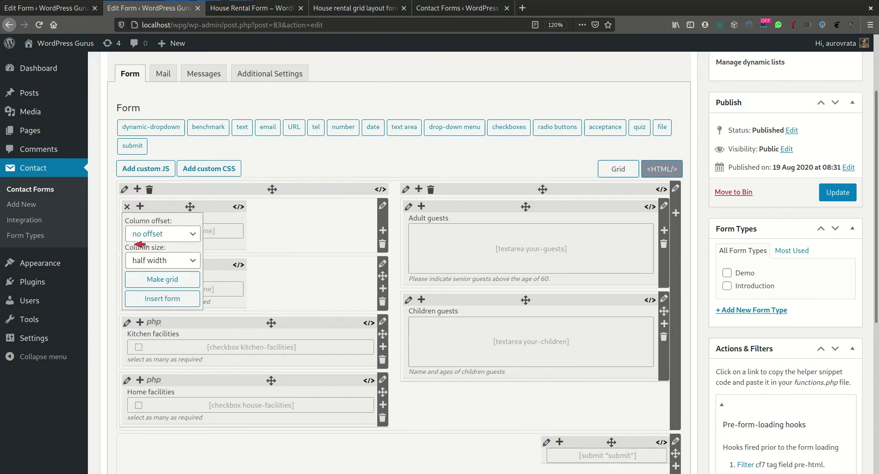
click(160, 260)
click(152, 432)
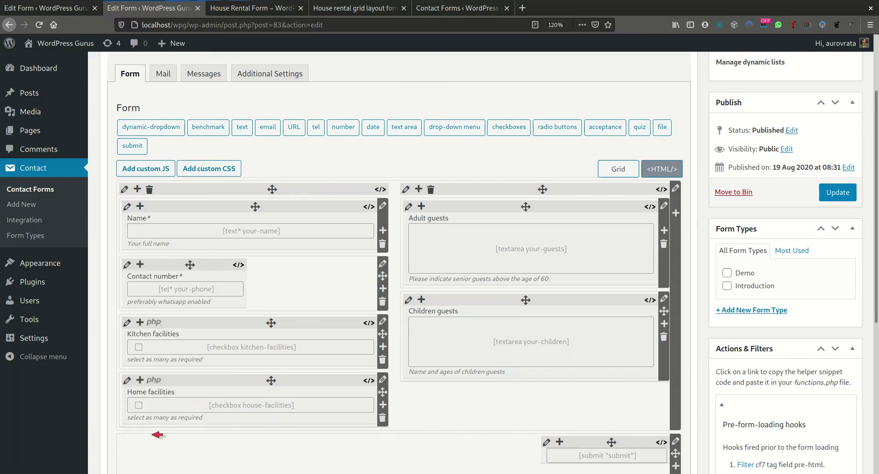
click(128, 264)
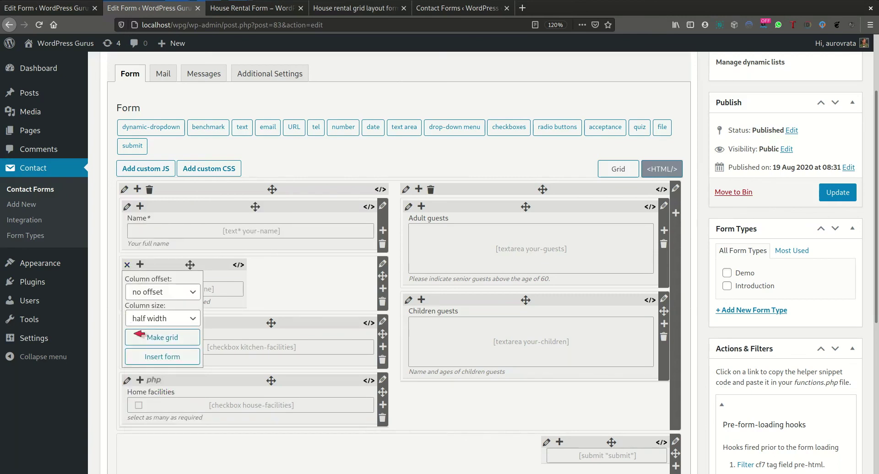
click(158, 323)
click(168, 303)
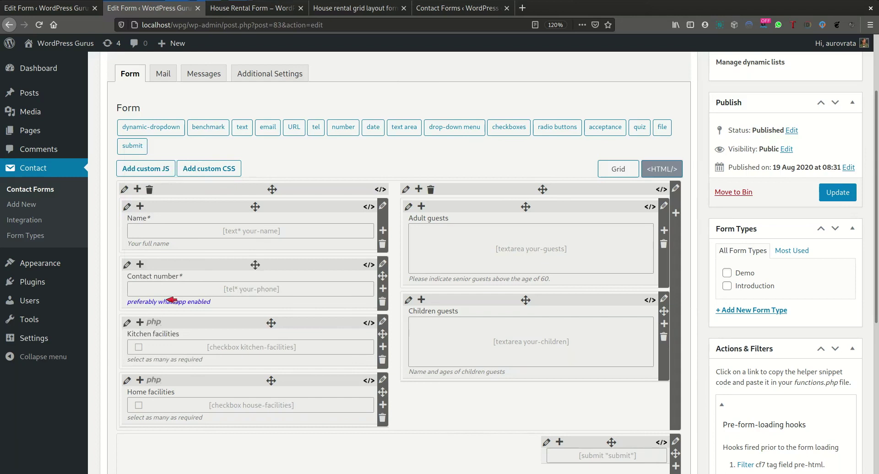
click(838, 192)
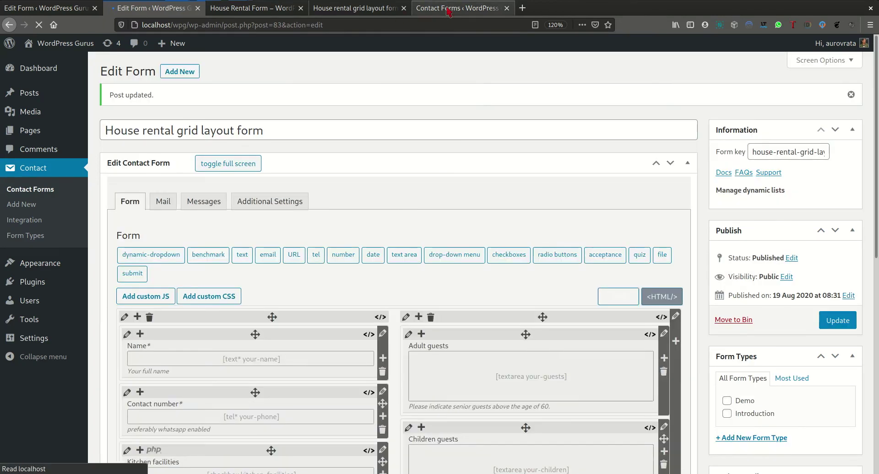
Close the Contact Forms tab and reload the House Rental Form page to see the updated layout.
click(446, 9)
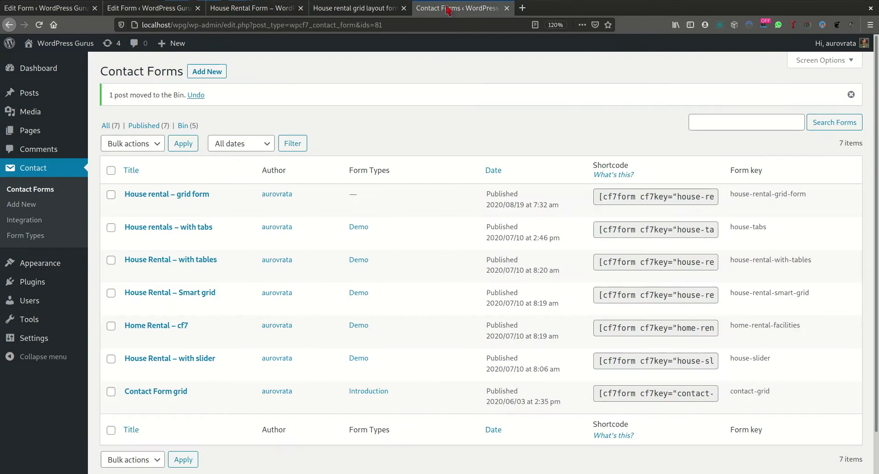
click(373, 9)
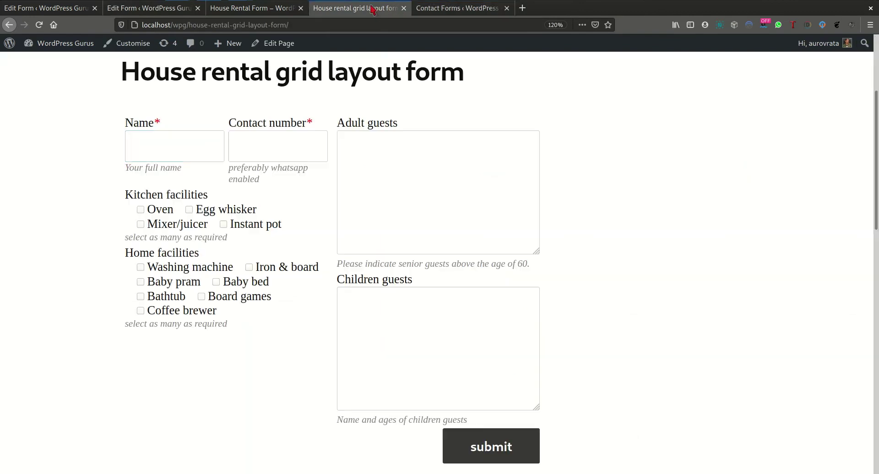
click(506, 8)
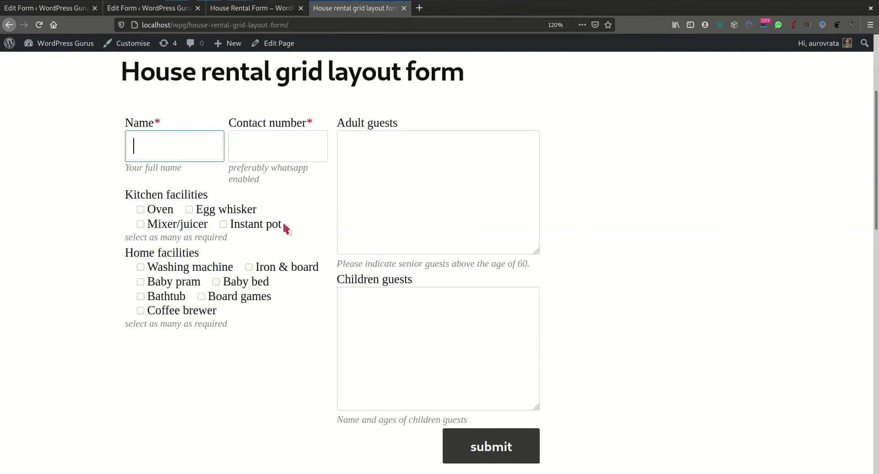
click(39, 25)
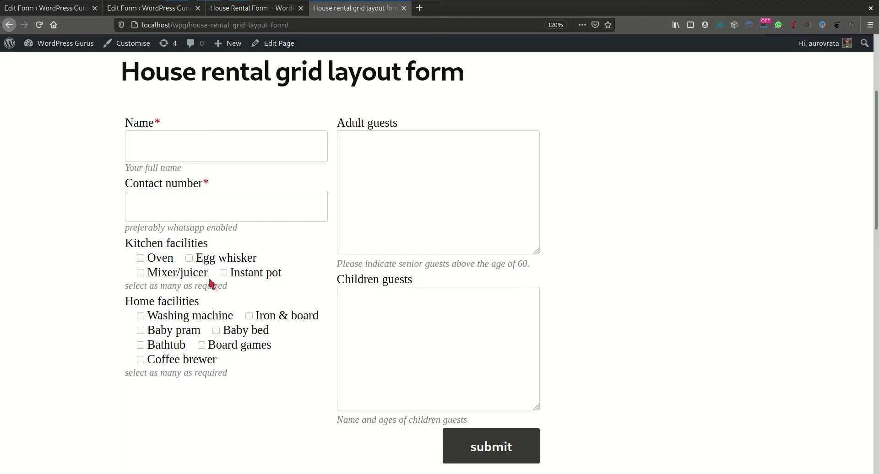
click(257, 8)
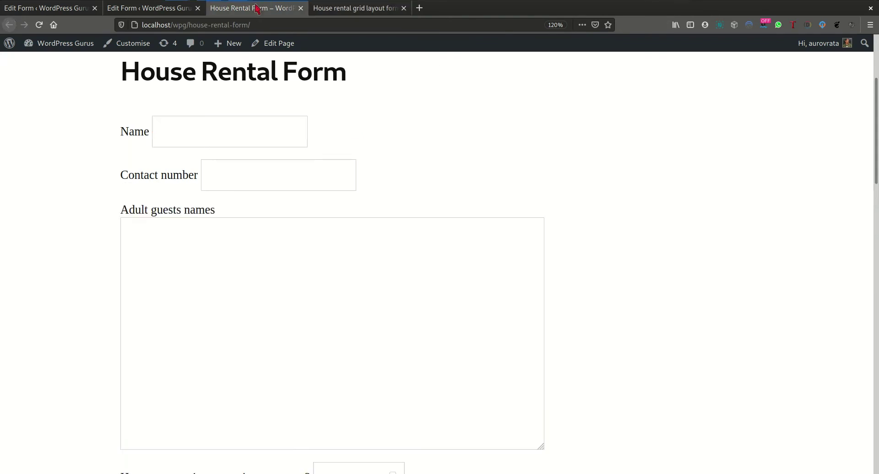
Return to the grid form editor and briefly check its HTML source before going back to grid view.
click(153, 14)
scroll(421, 225, down, 2)
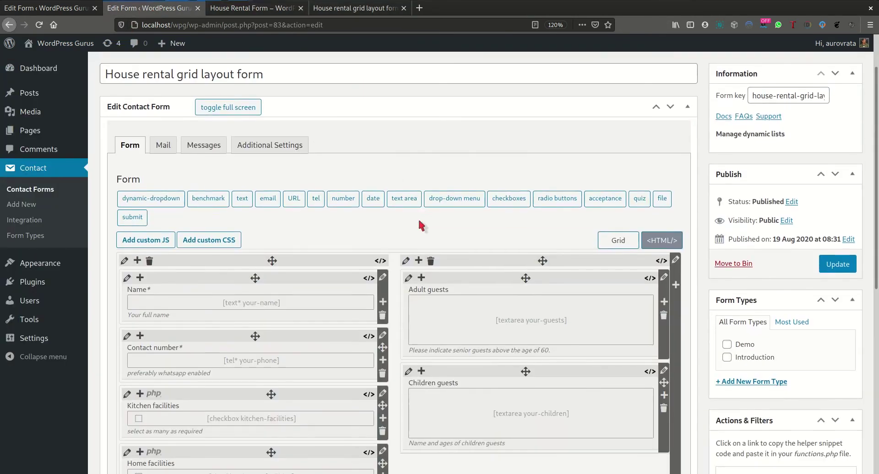
click(664, 236)
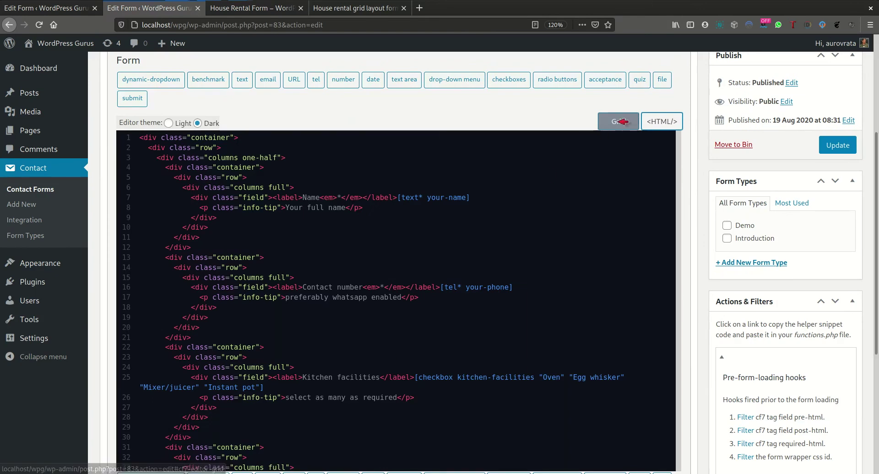
click(622, 121)
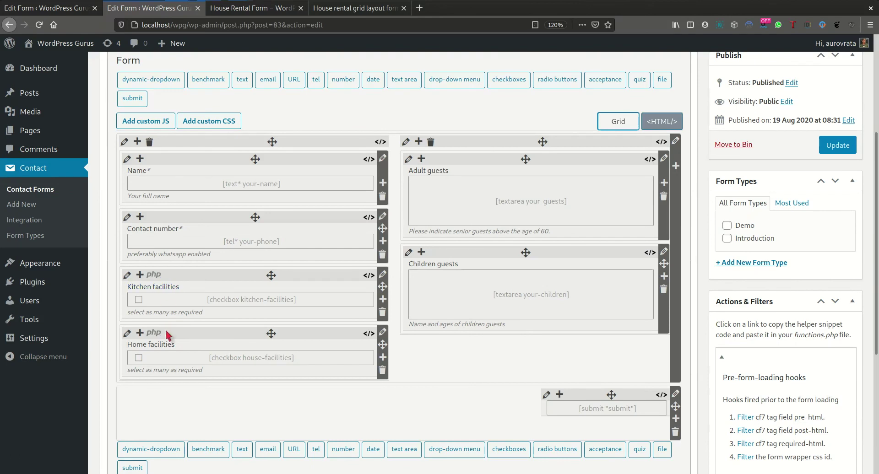
Add the 'highlight' class to the Kitchen and Home facilities rows and save the form.
click(369, 276)
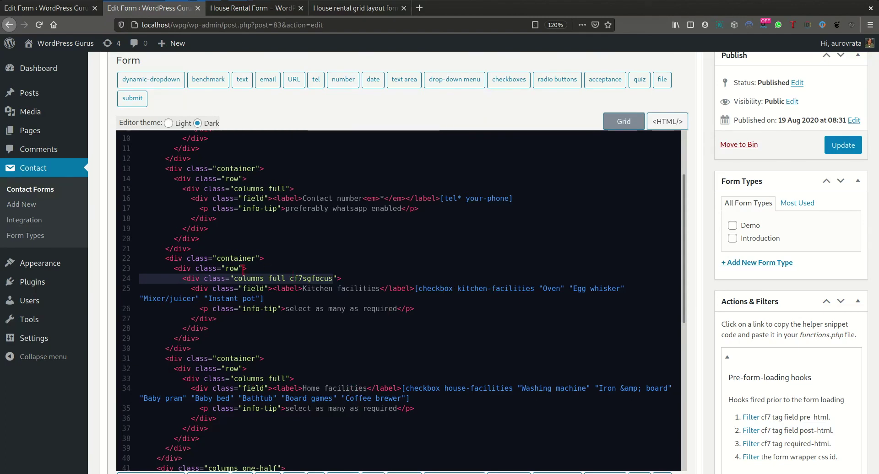
click(238, 268)
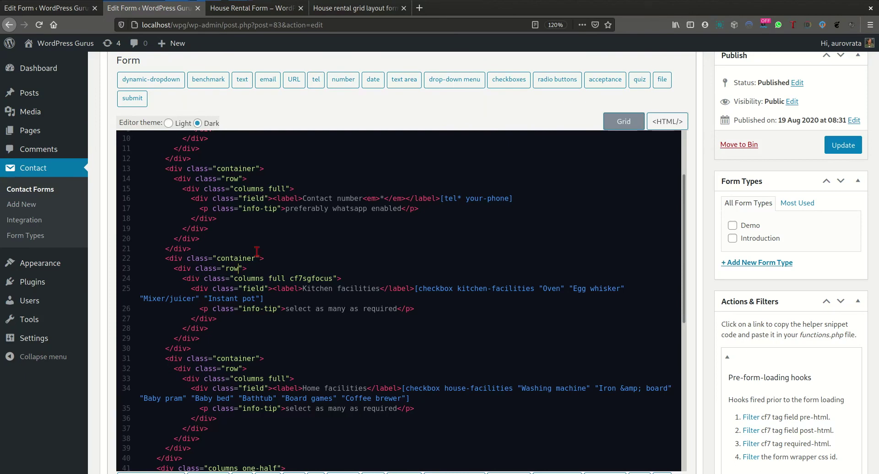
text(highlight)
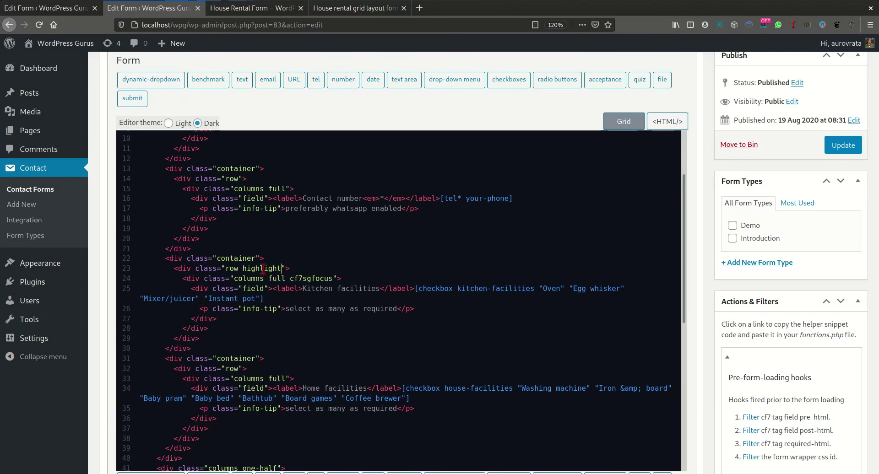
double_click(262, 268)
key(ctrl+c)
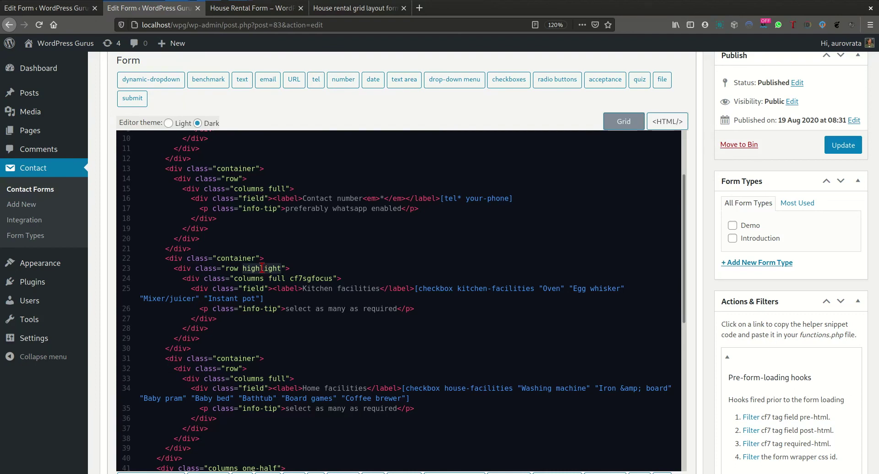
click(239, 368)
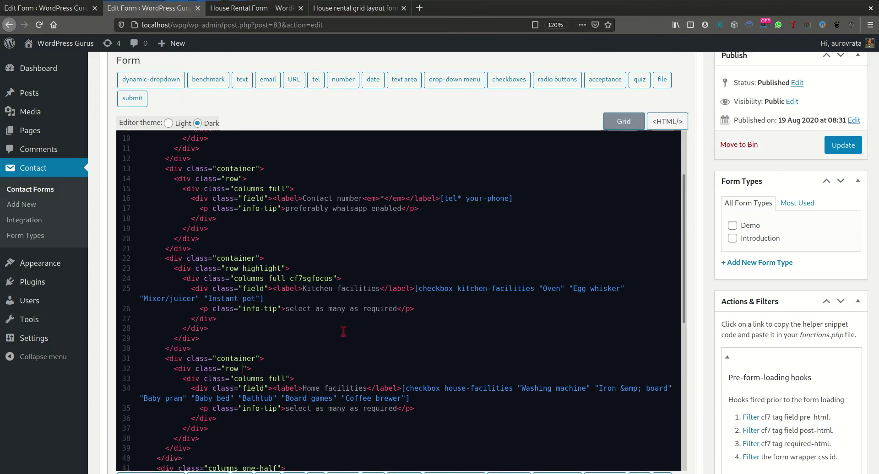
key(ctrl+v)
click(845, 150)
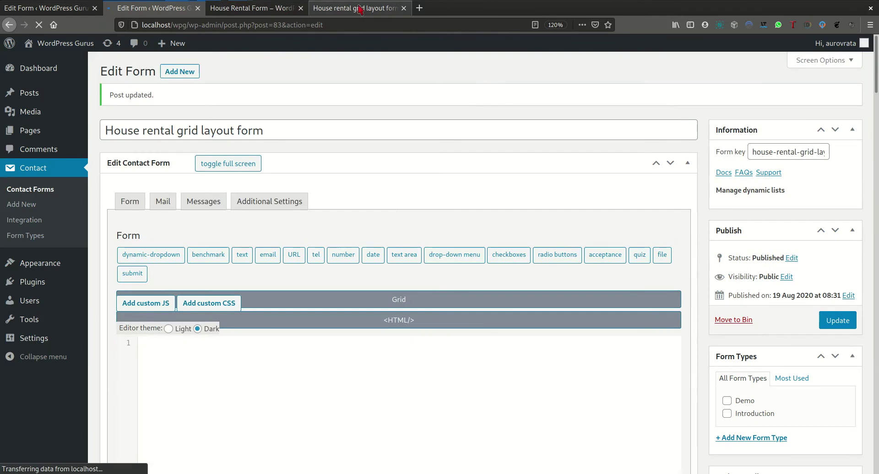
Reload the front-end grid form and inspect the Kitchen facilities element in Developer Tools.
click(359, 10)
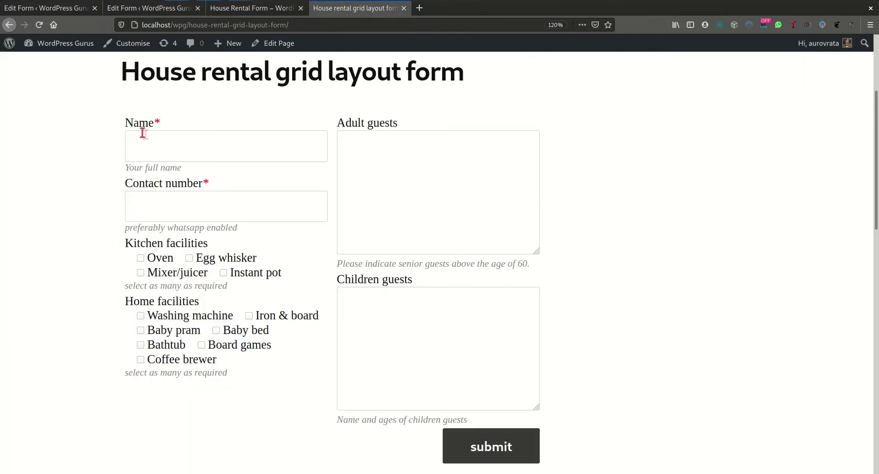
click(40, 25)
right_click(164, 246)
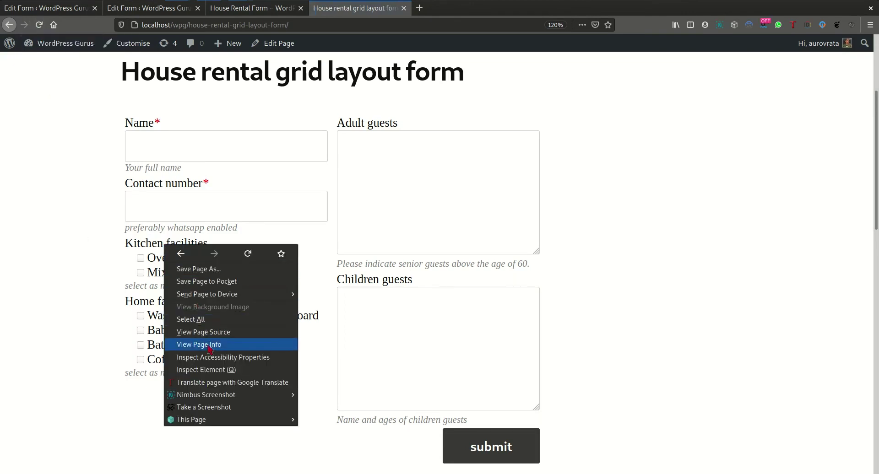
click(208, 372)
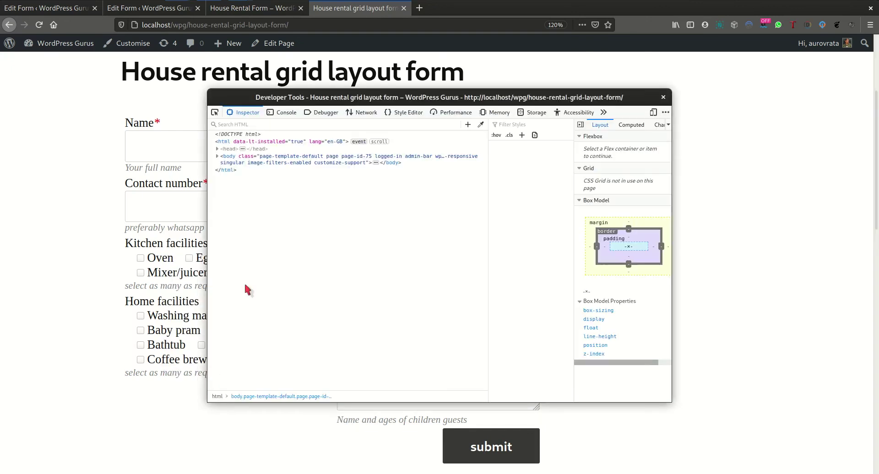
drag(381, 102, 494, 107)
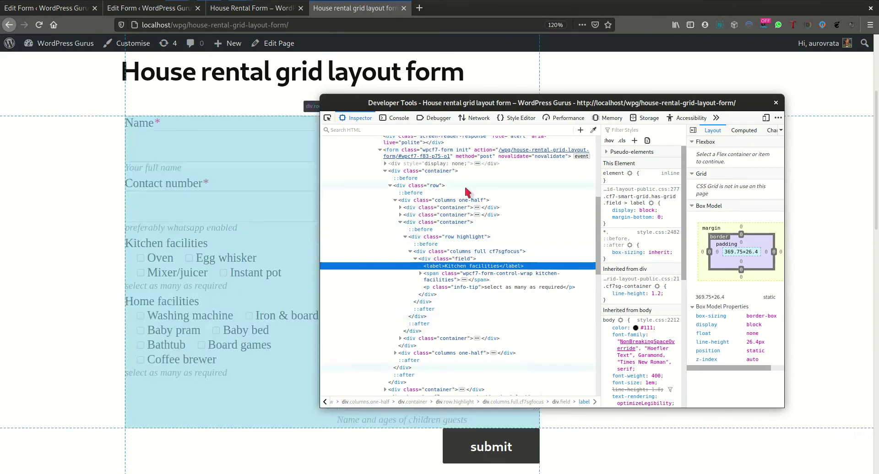
drag(473, 106, 546, 81)
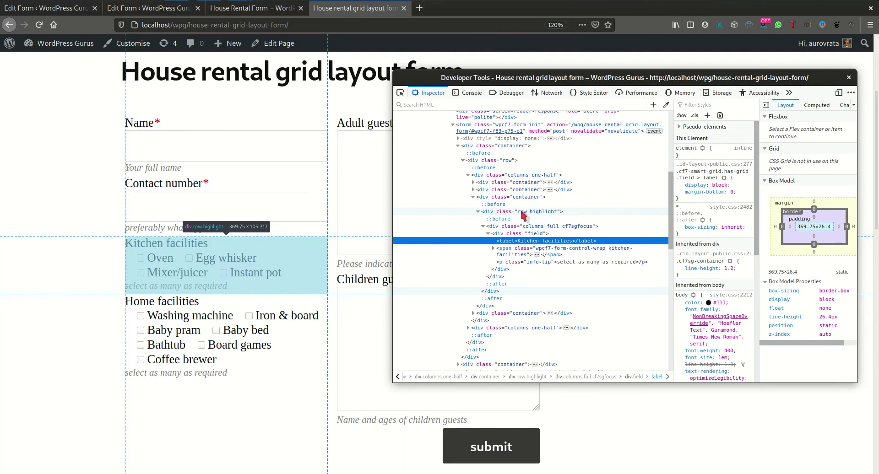
Select the Kitchen and Home facilities div.row.highlight nodes in the Inspector.
click(478, 211)
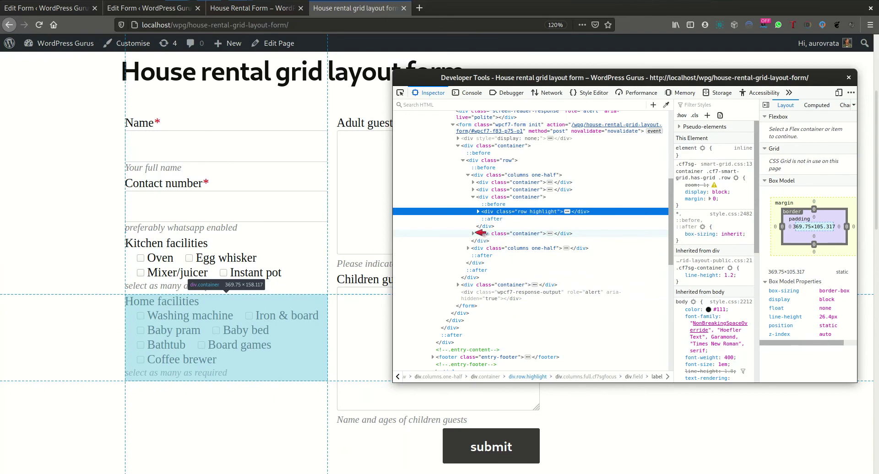
double_click(485, 234)
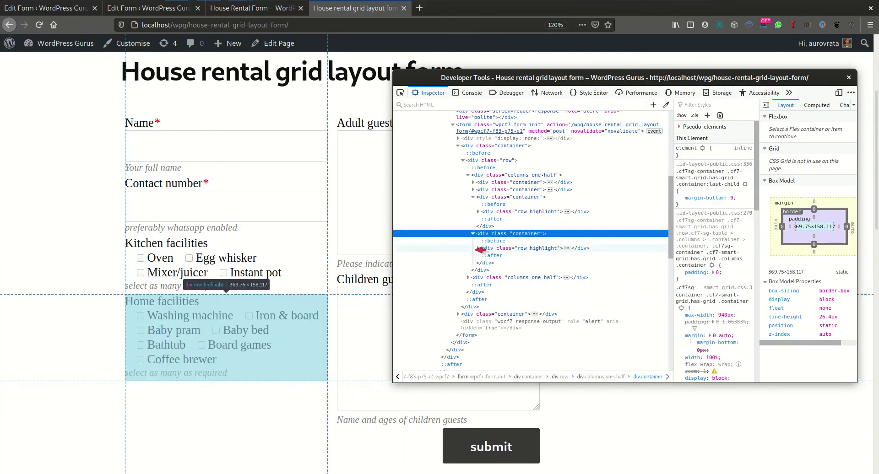
double_click(509, 249)
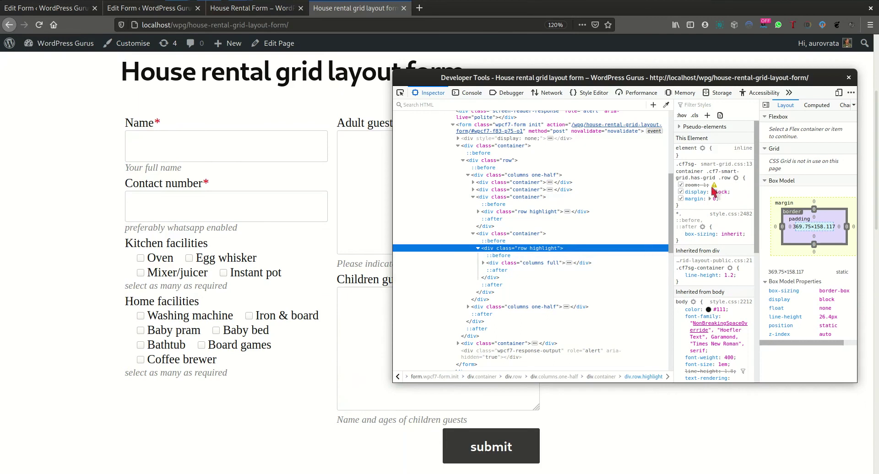
click(328, 242)
Create a new rule with selector '.cf7sg-container .cf7-smart-grid.has-grid .row.highlight'.
click(714, 171)
key(ctrl+c)
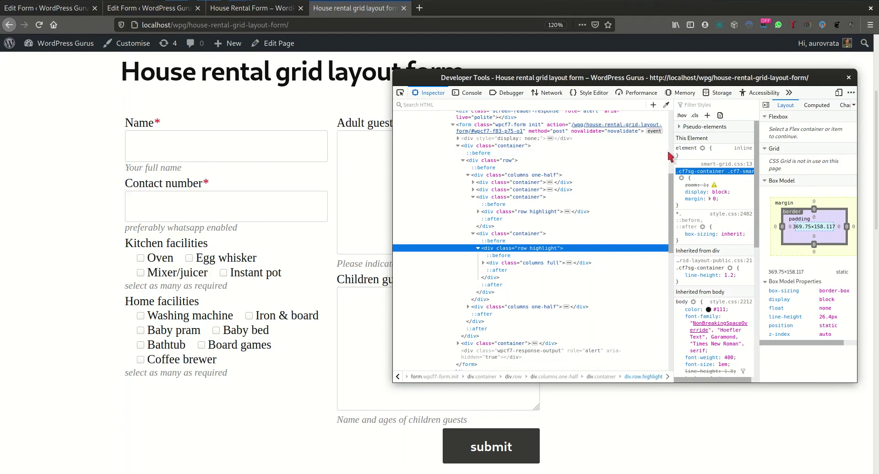
drag(671, 158, 621, 160)
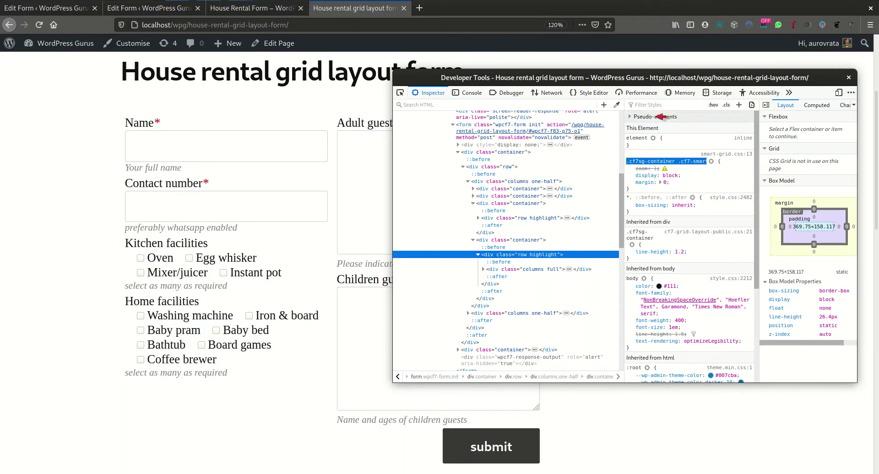
click(739, 105)
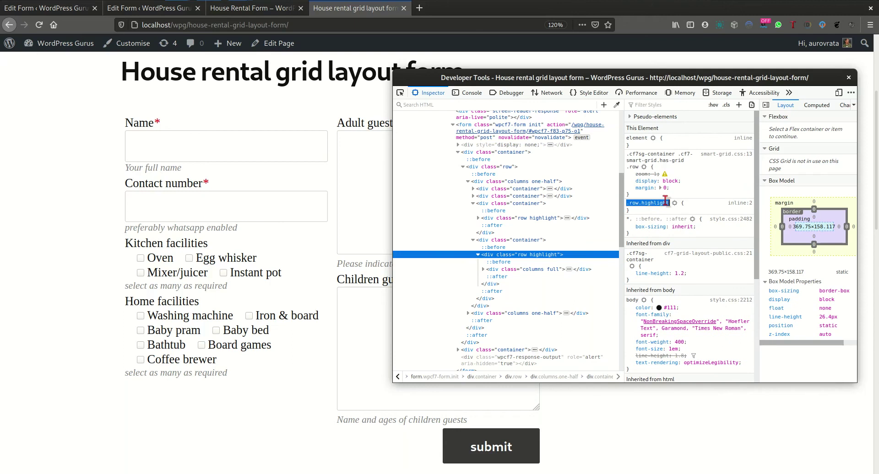
key(ctrl+v)
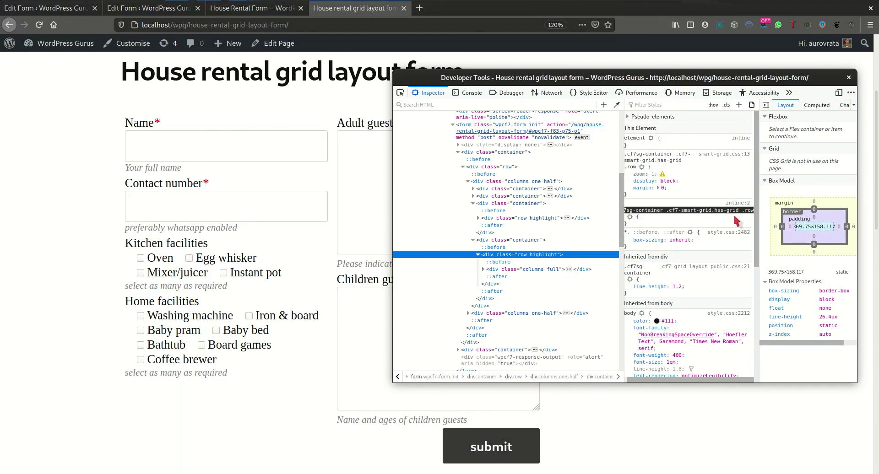
text(.hi)
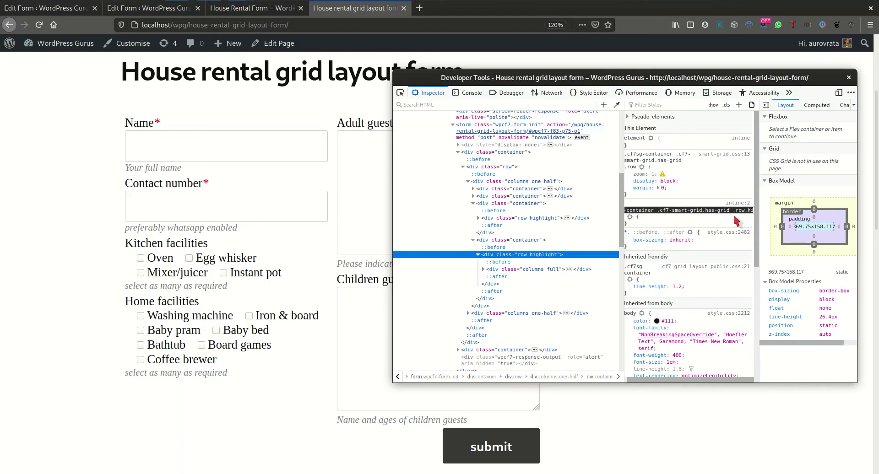
text(ghlight)
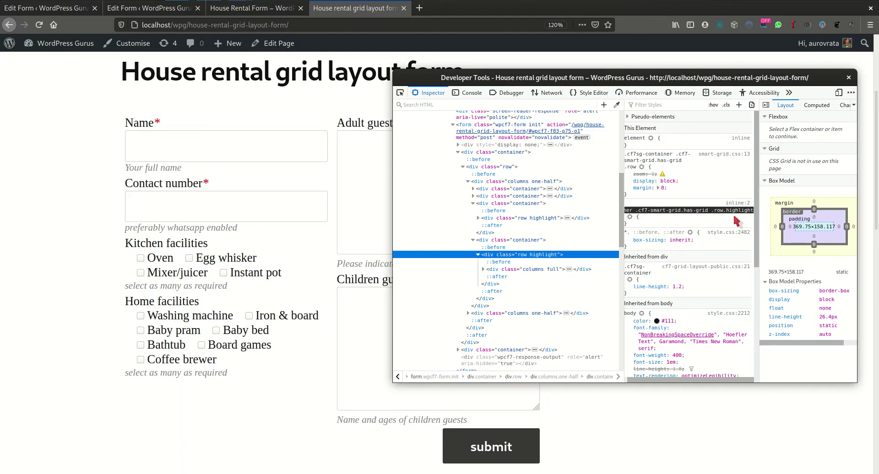
click(403, 251)
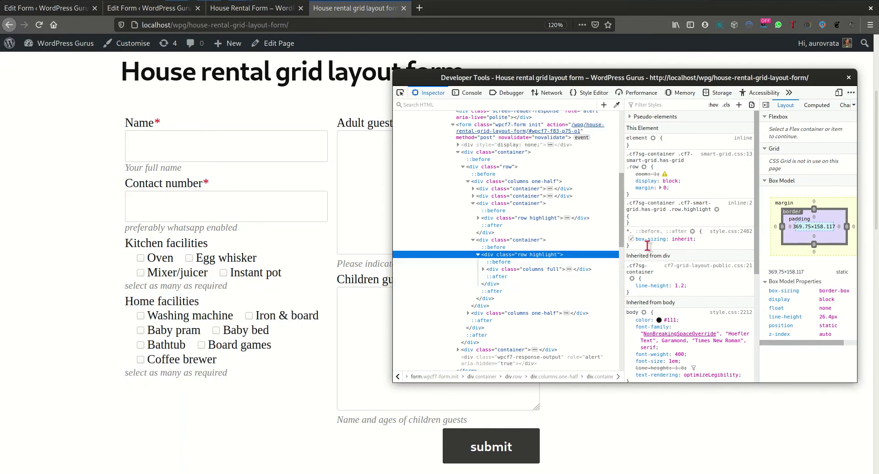
Add a margin: 5px 0 declaration to the .row.highlight rule.
click(661, 216)
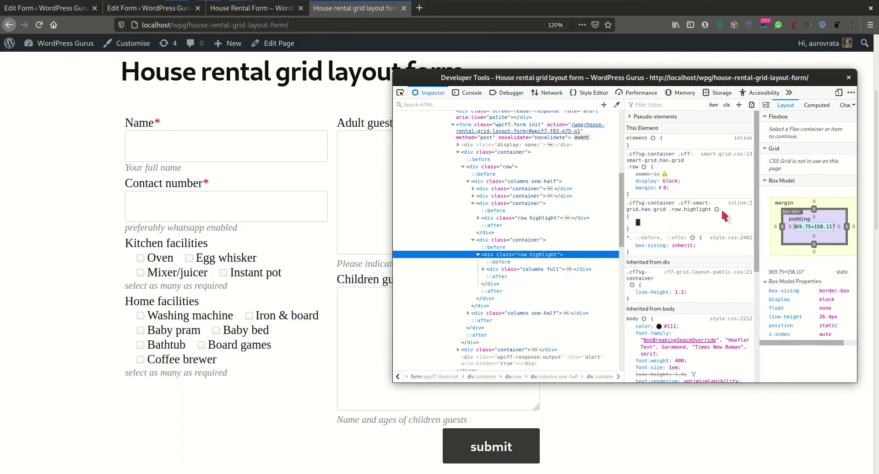
click(322, 288)
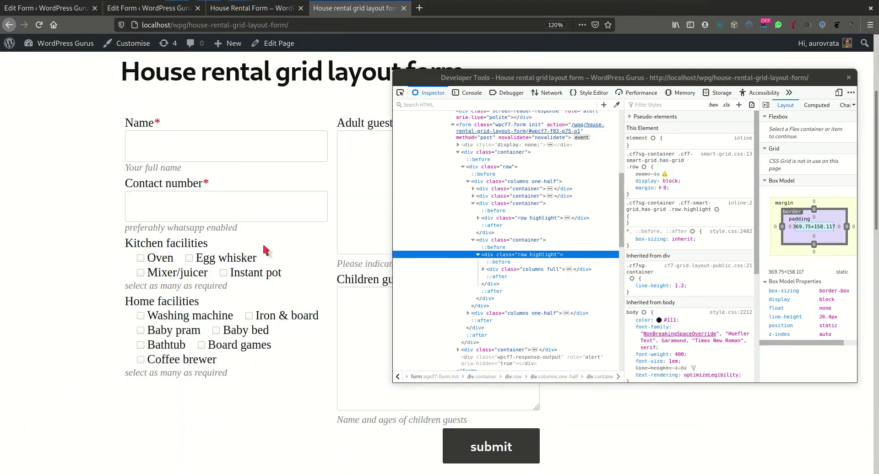
click(660, 206)
click(660, 220)
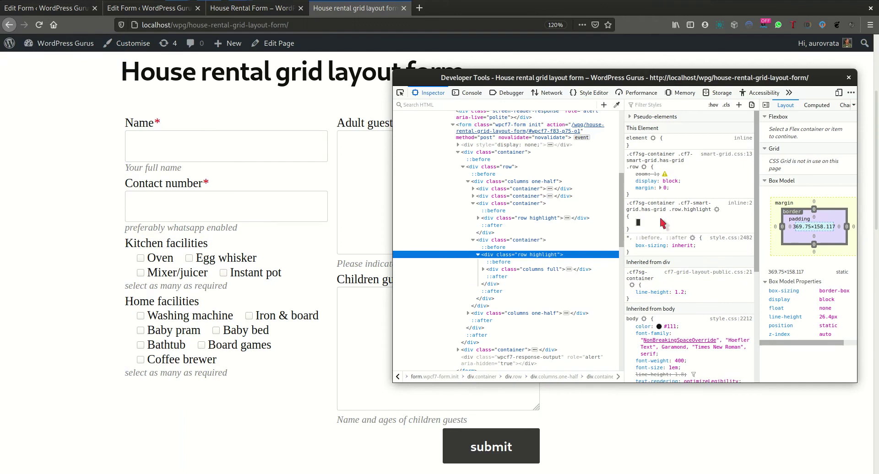
text(ma)
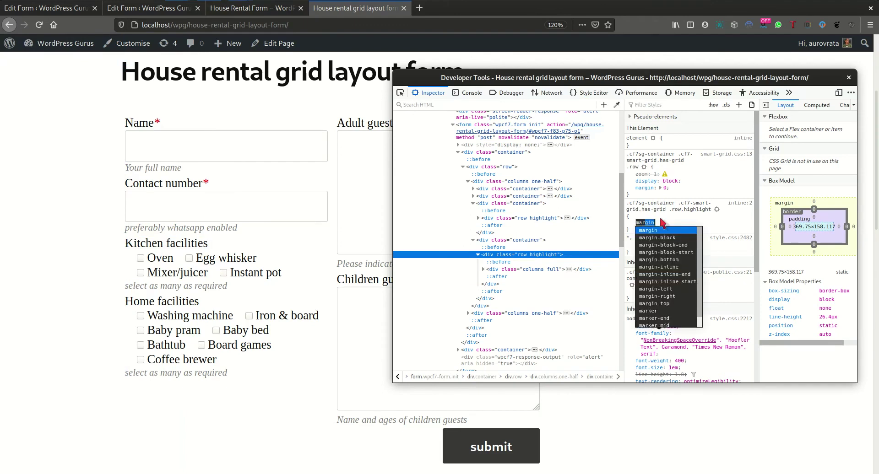
text(rgin)
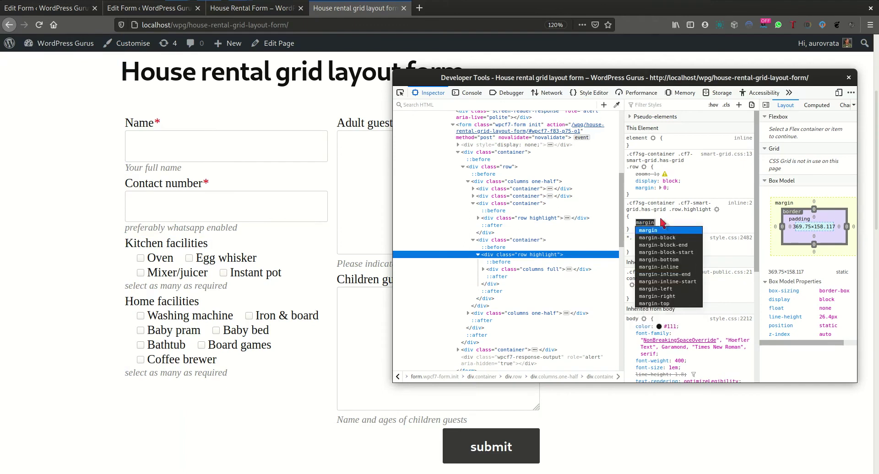
key(Tab)
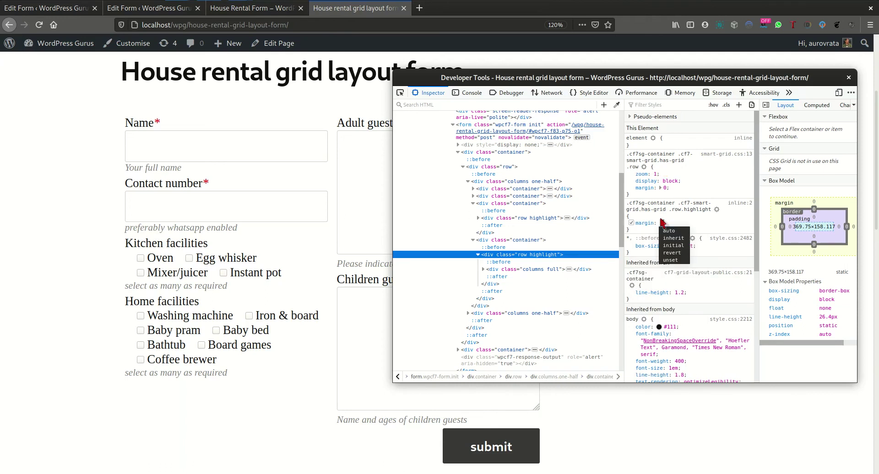
key(Escape)
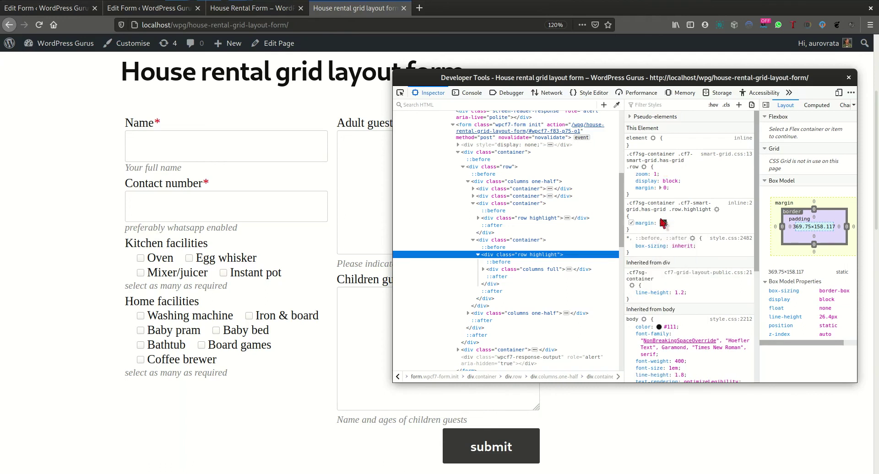
text(5px 0)
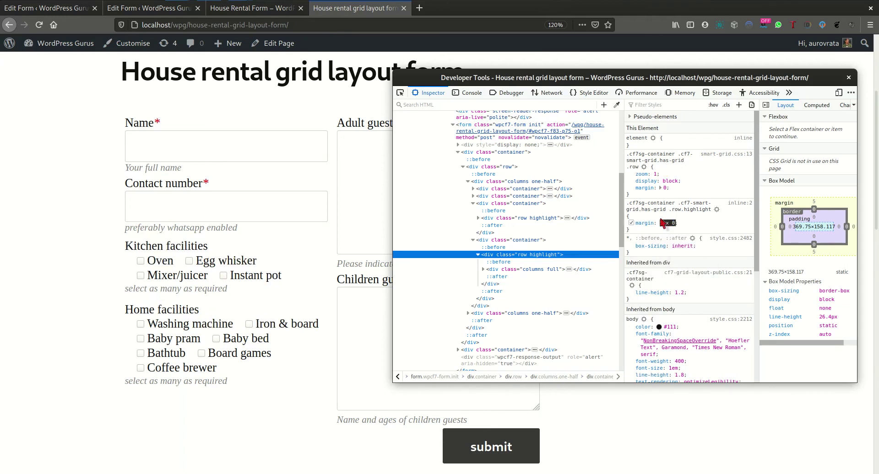
click(696, 227)
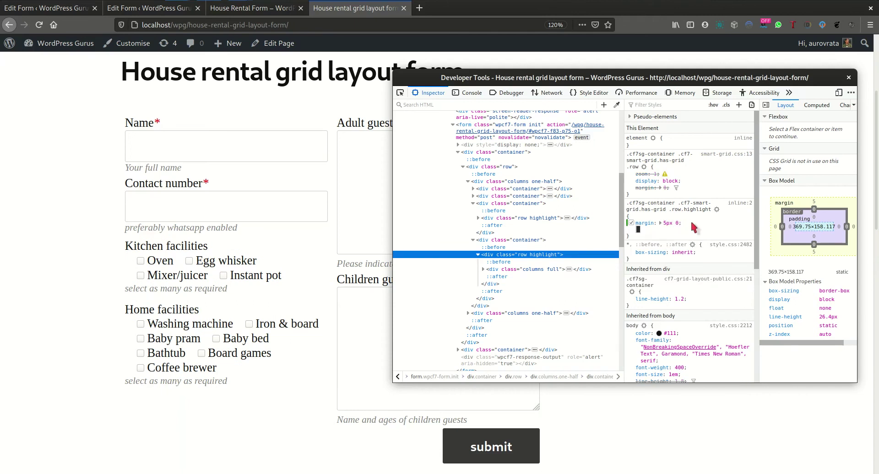
Adjust the vertical margin with the arrow keys until it settles at 10px 0.
click(668, 223)
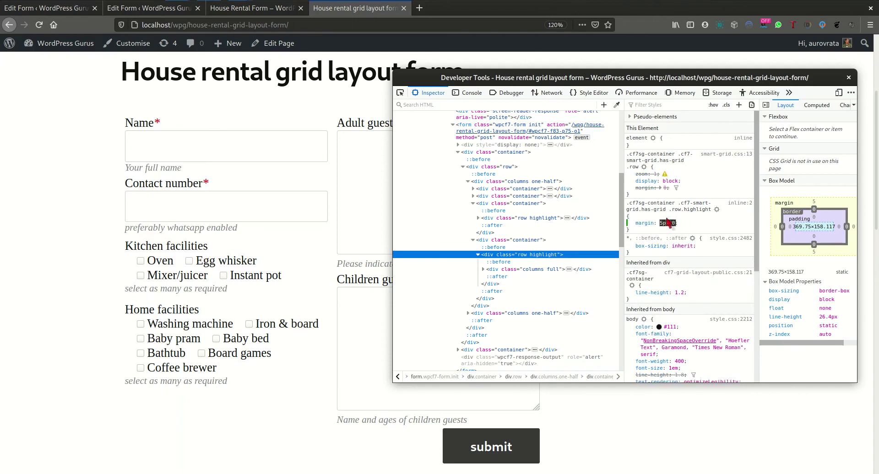
key(Up)
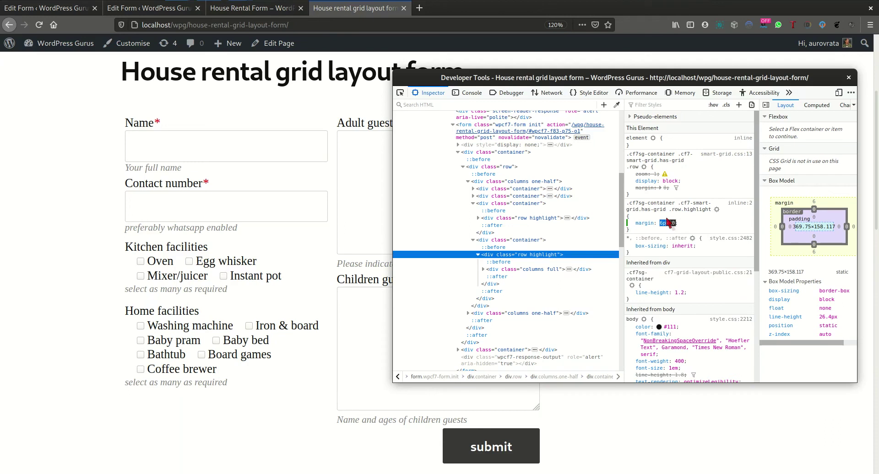
click(233, 246)
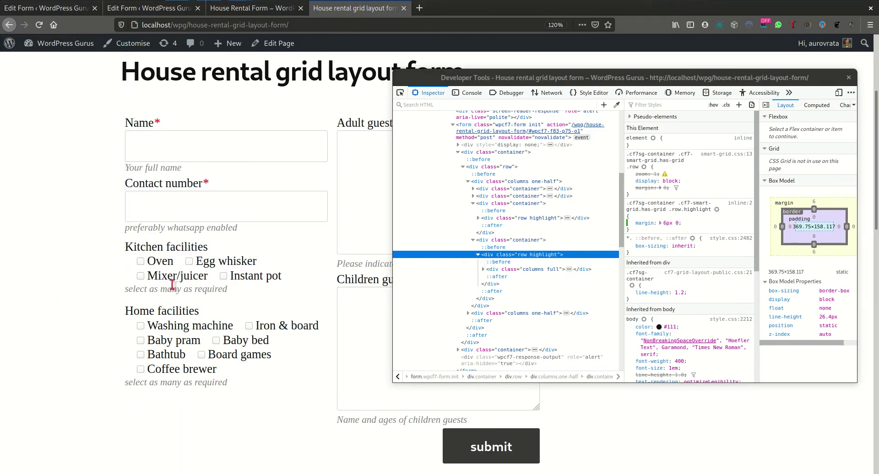
click(666, 223)
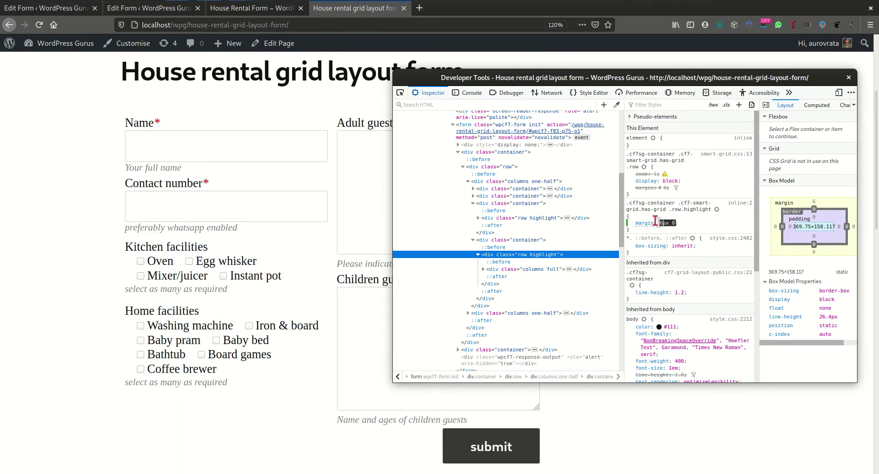
key(Up)
key(Up)
key(Up)
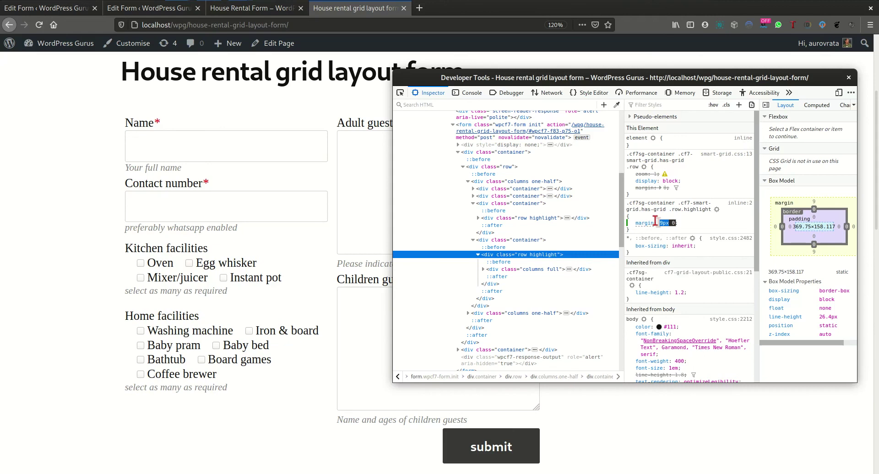
key(Up)
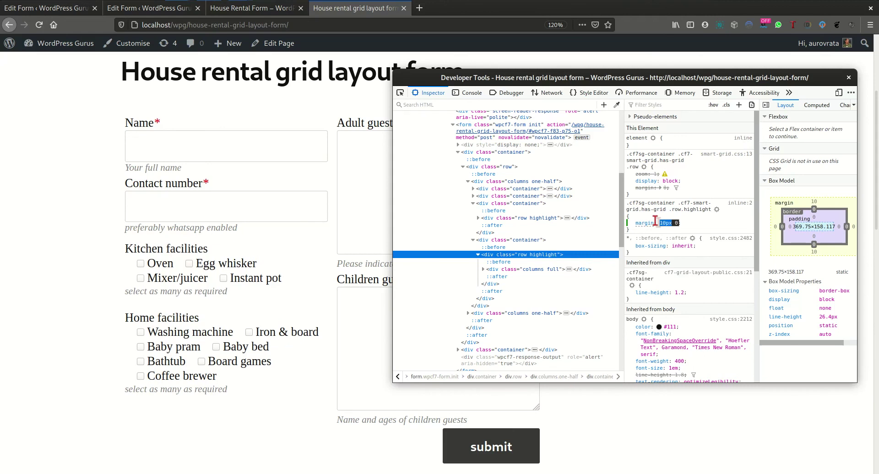
key(Up)
key(Up)
key(Up)
key(Up)
key(Up)
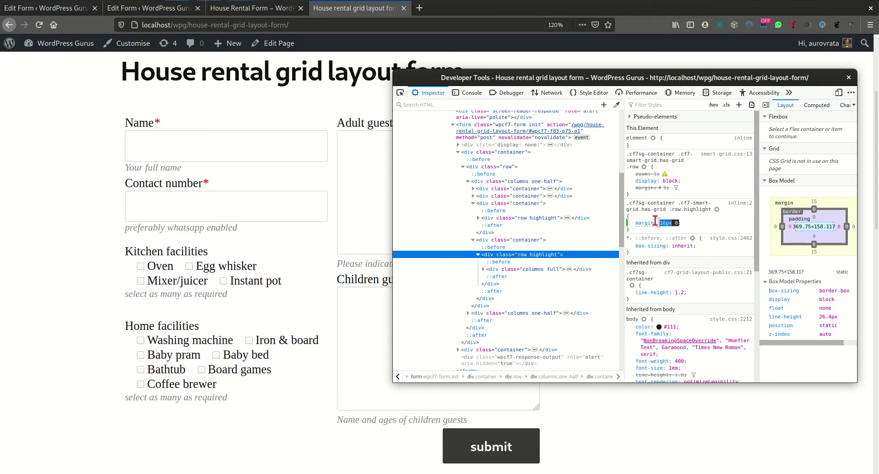
key(Down)
key(Down)
key(Down)
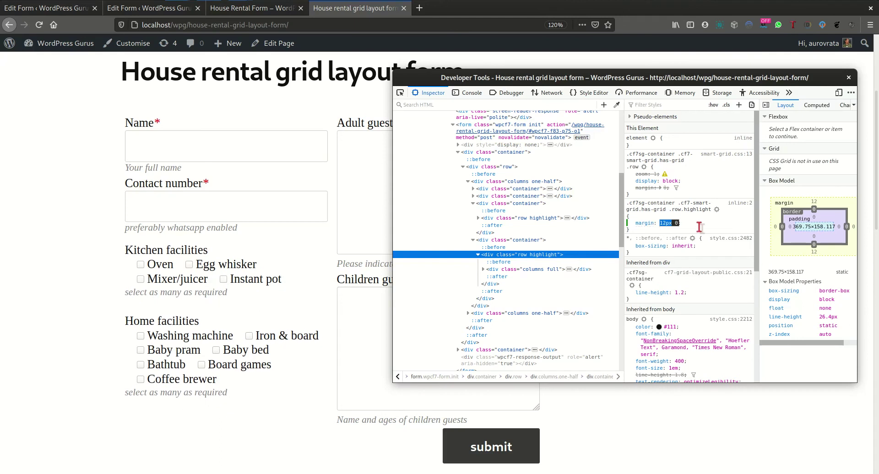
key(Down)
key(Down)
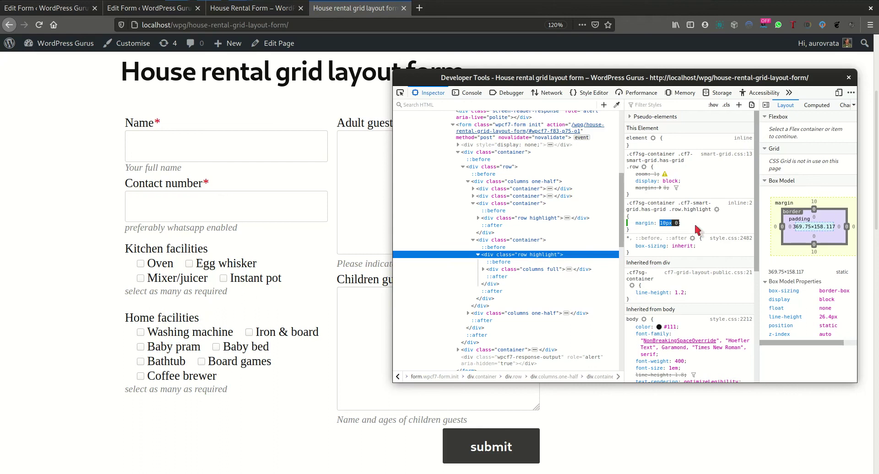
key(Return)
click(696, 229)
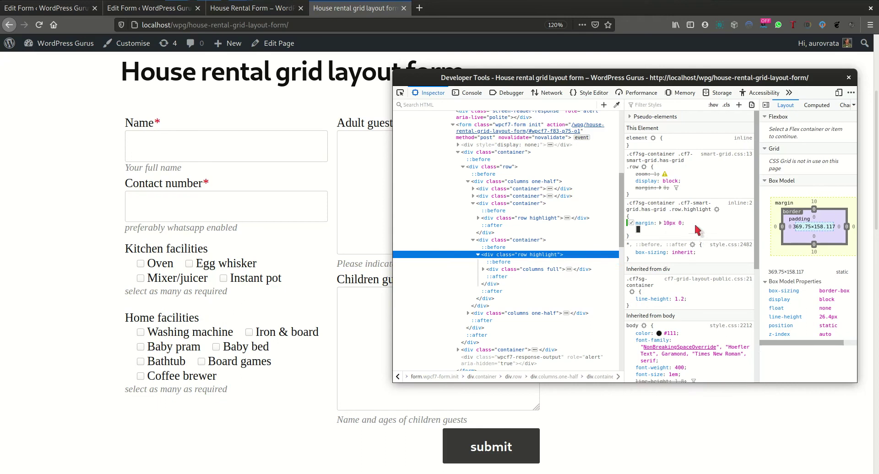
Add border: 1px solid red to the .row.highlight rule.
text(border)
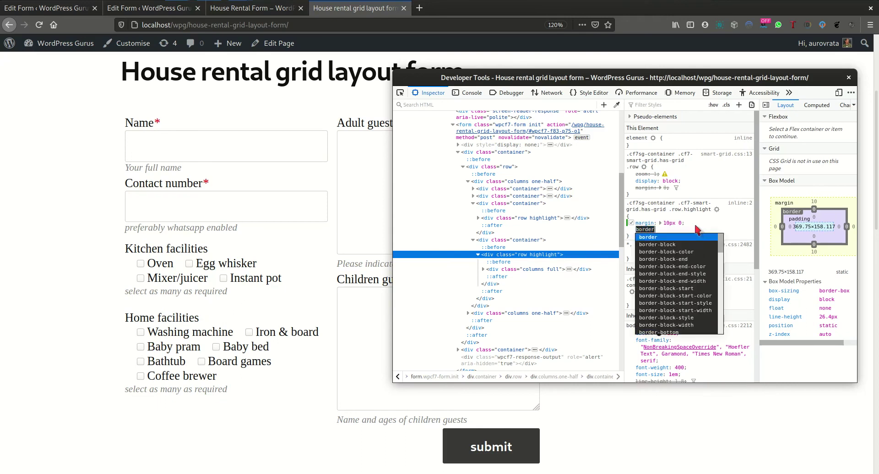
key(Tab)
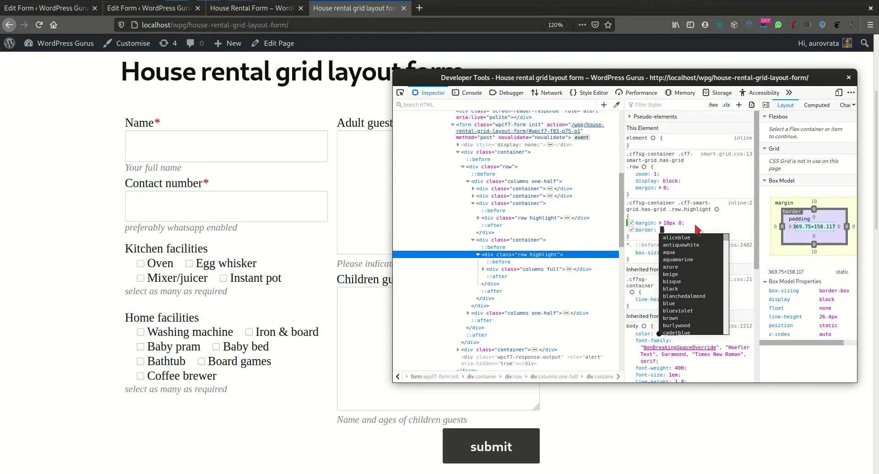
text(1px)
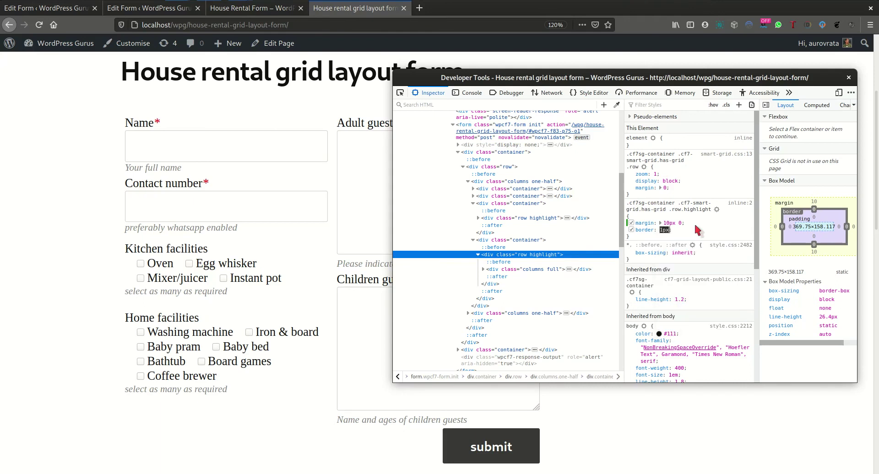
text( solid red)
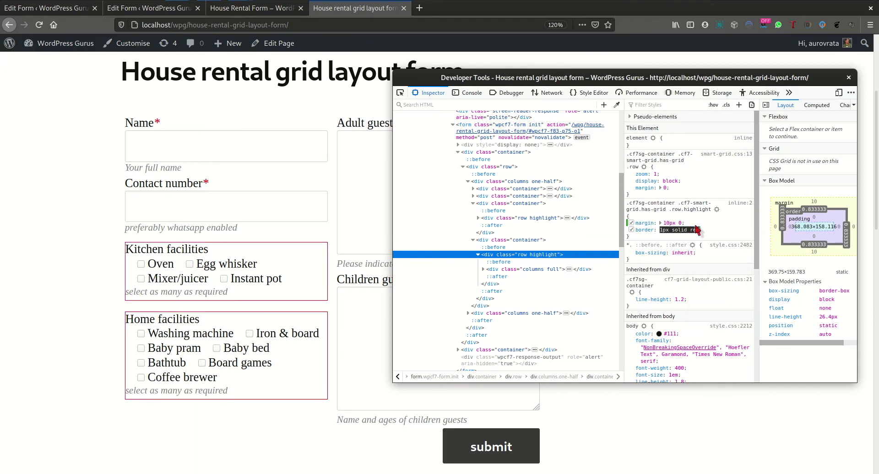
key(Return)
Add a border-radius, lowering it from 5px to 3px.
text(border-radius)
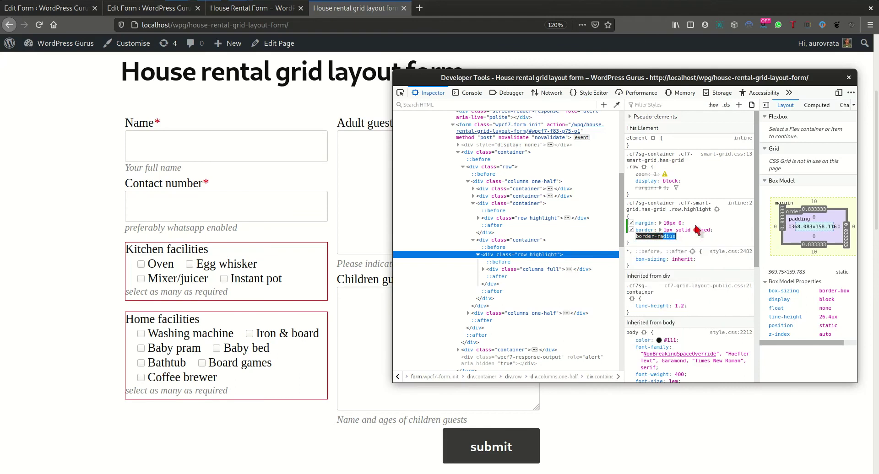
key(Tab)
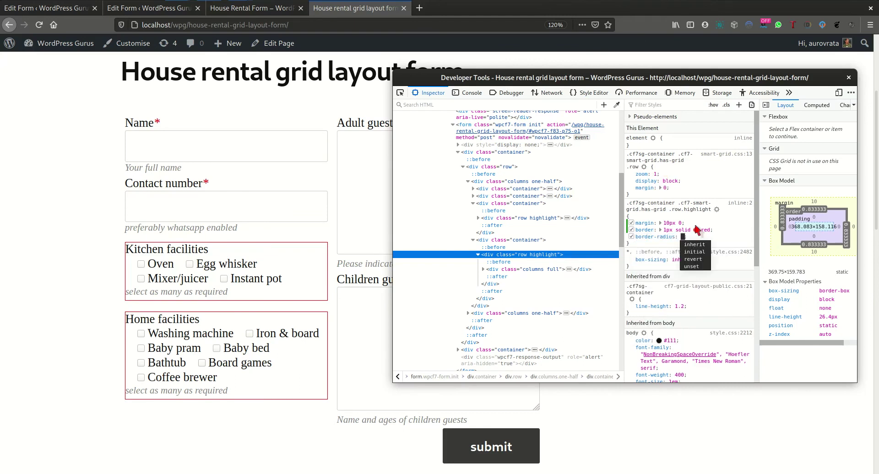
text(5px)
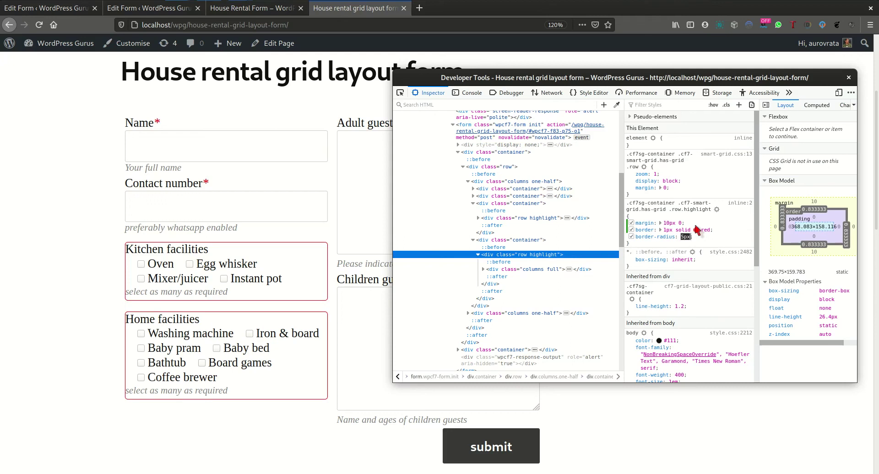
key(Down)
key(Return)
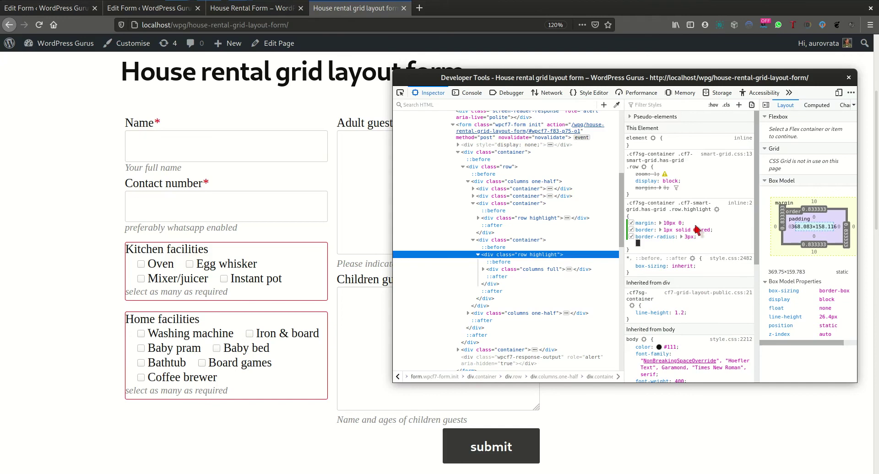
Add padding: 5px 5px to the rule and raise the vertical padding to 10px.
text(padding)
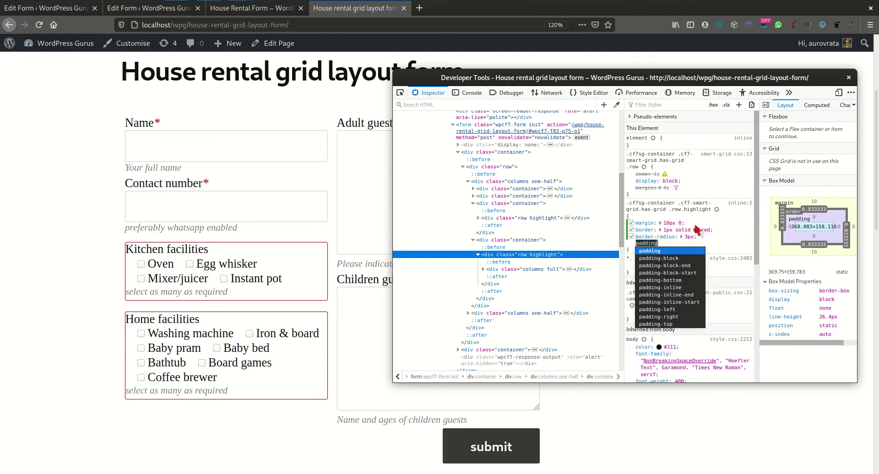
key(Return)
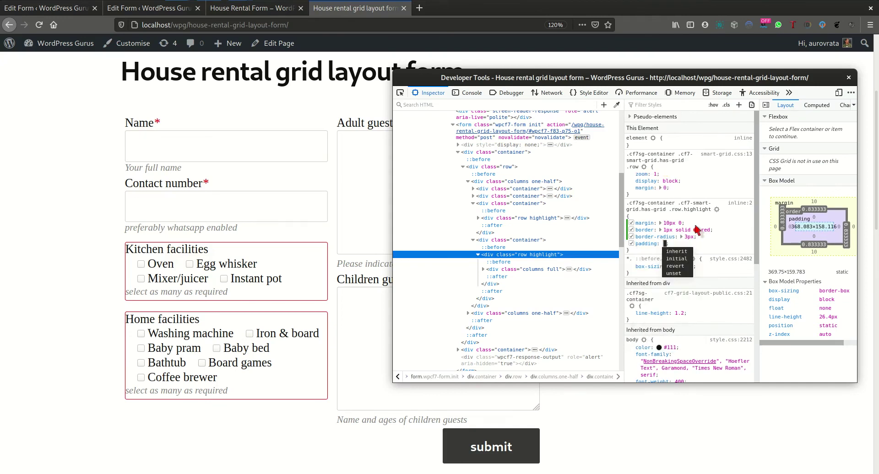
text(5)
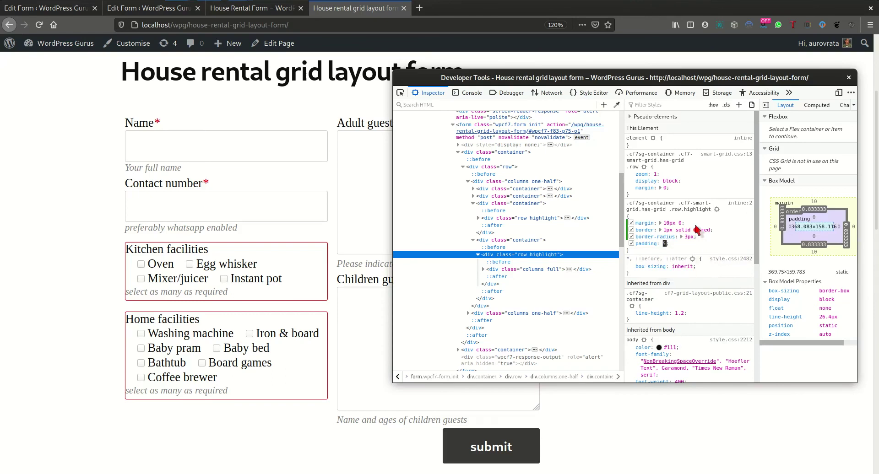
text(px)
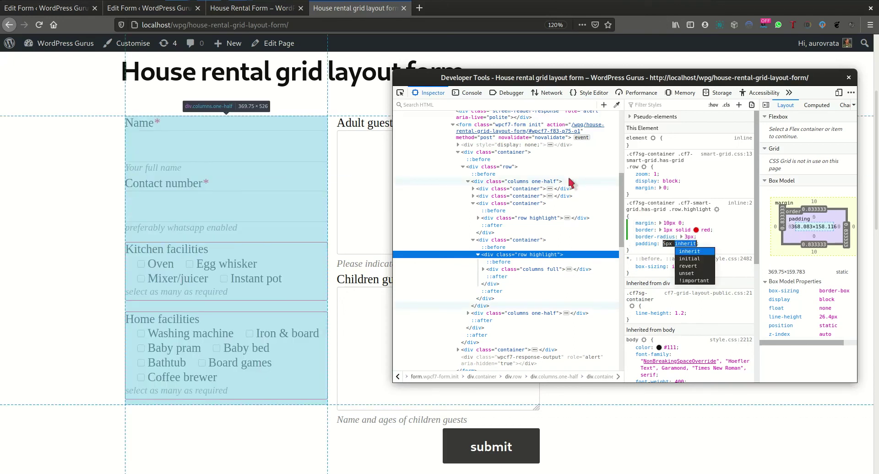
text(5px)
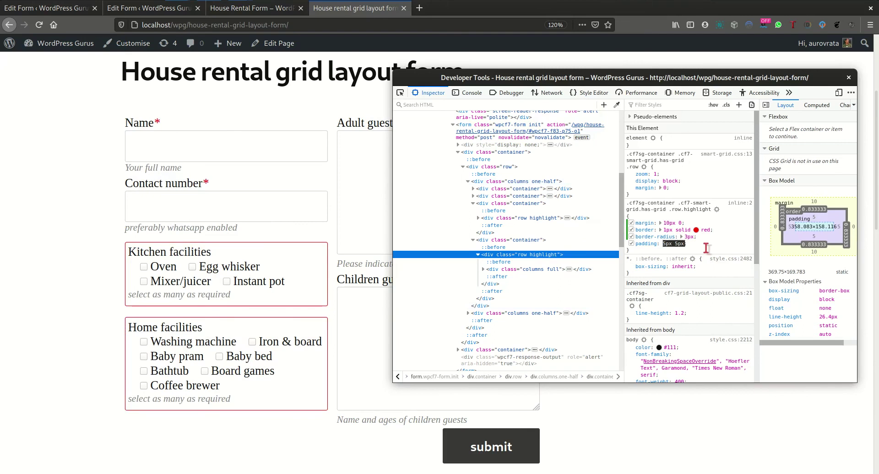
key(Up)
key(Up)
key(Up)
key(Up)
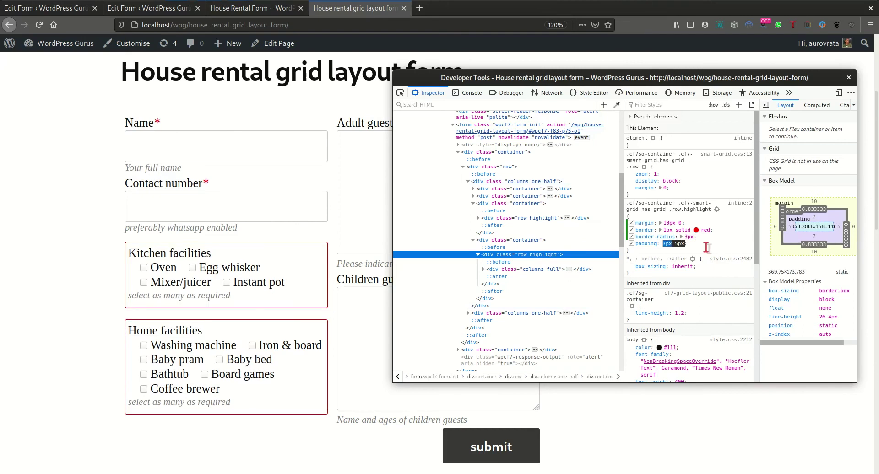
key(Up)
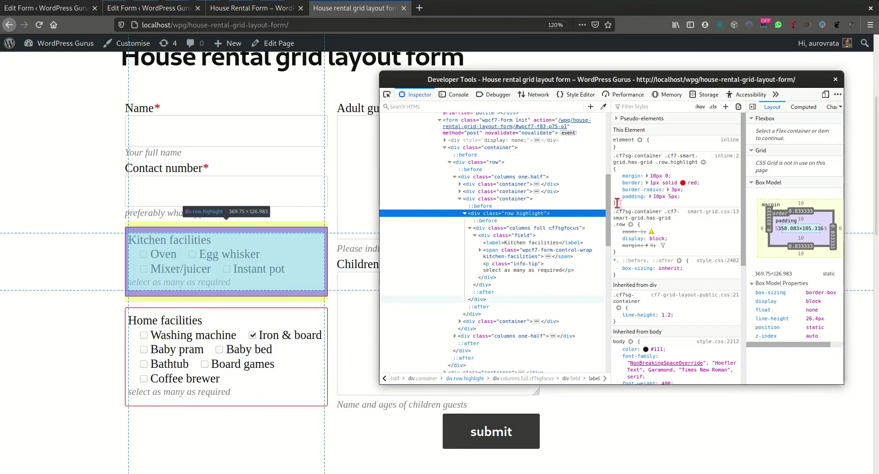
right_click(650, 160)
Copy the .row.highlight rule into the grid form's custom CSS file and update the form.
click(678, 178)
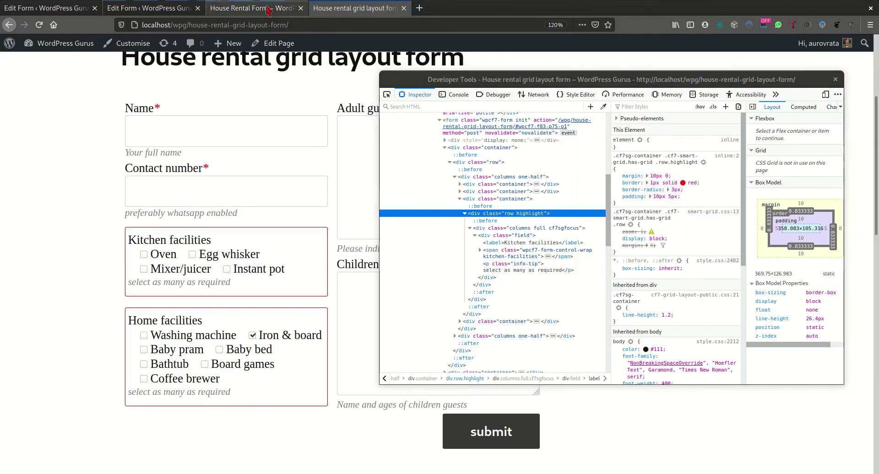
click(72, 9)
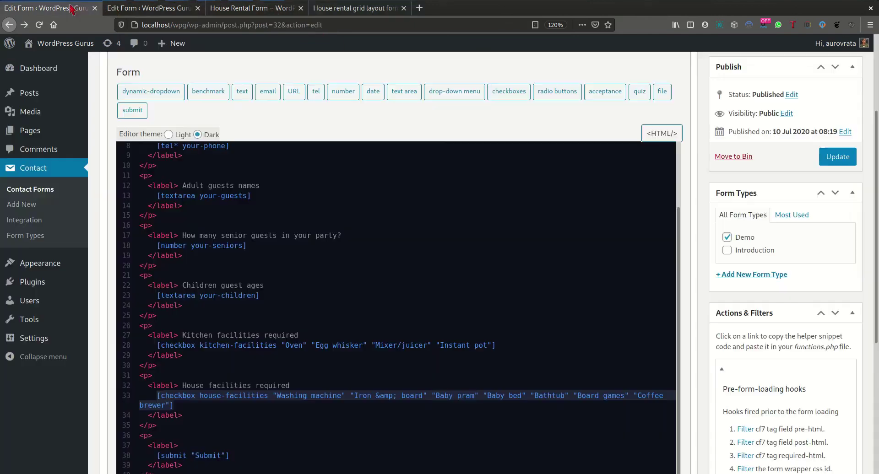
click(146, 10)
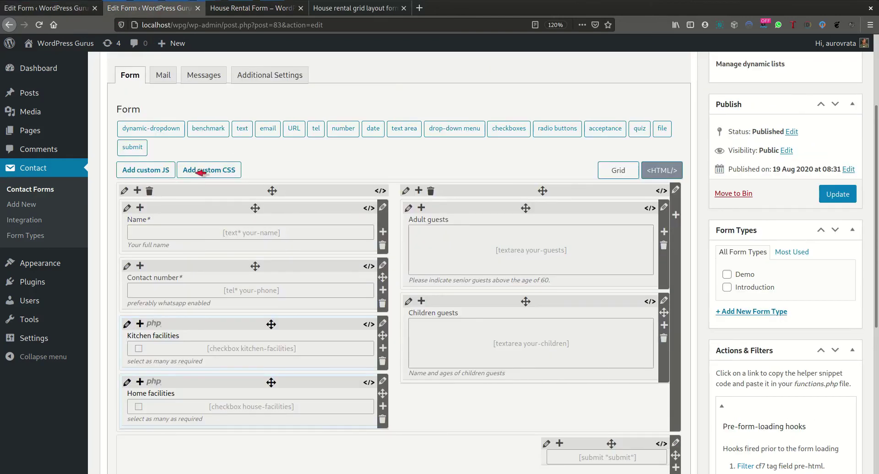
click(222, 172)
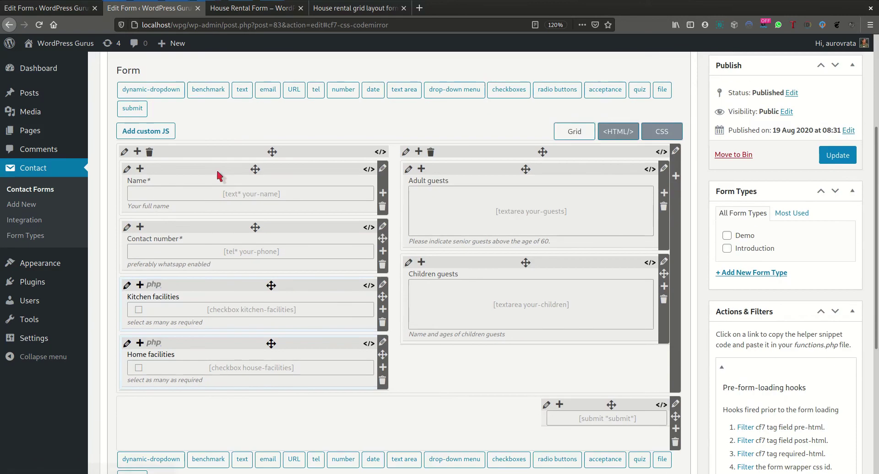
click(661, 132)
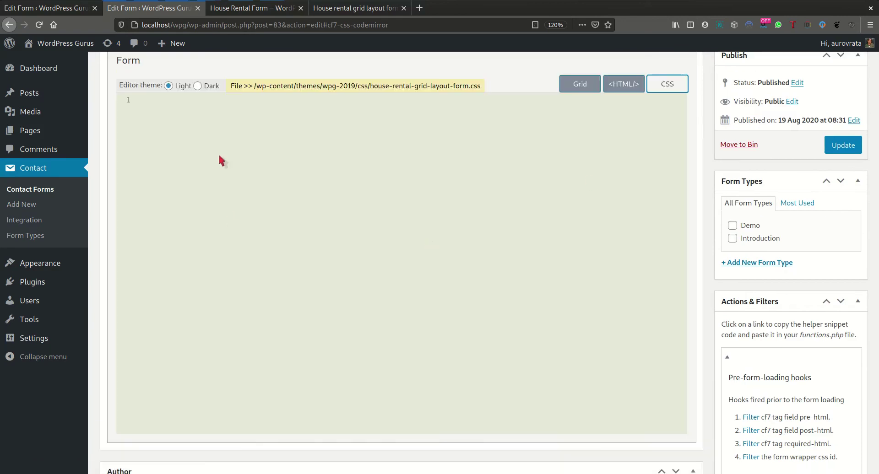
click(230, 137)
key(ctrl+v)
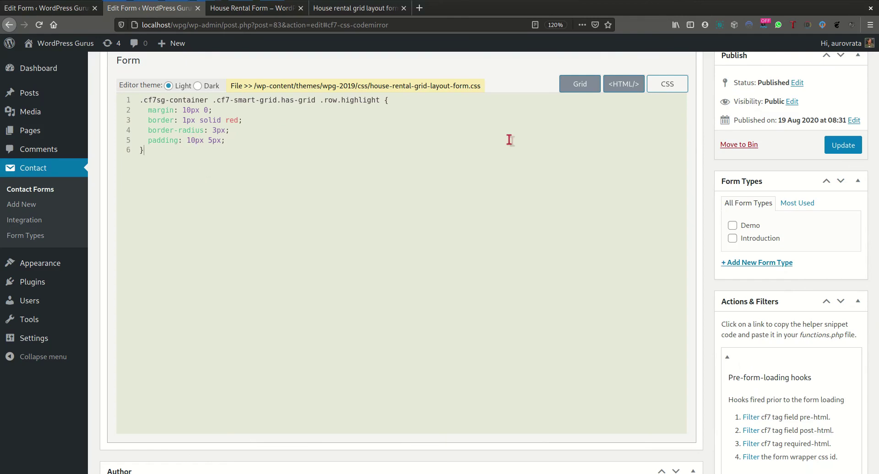
click(843, 146)
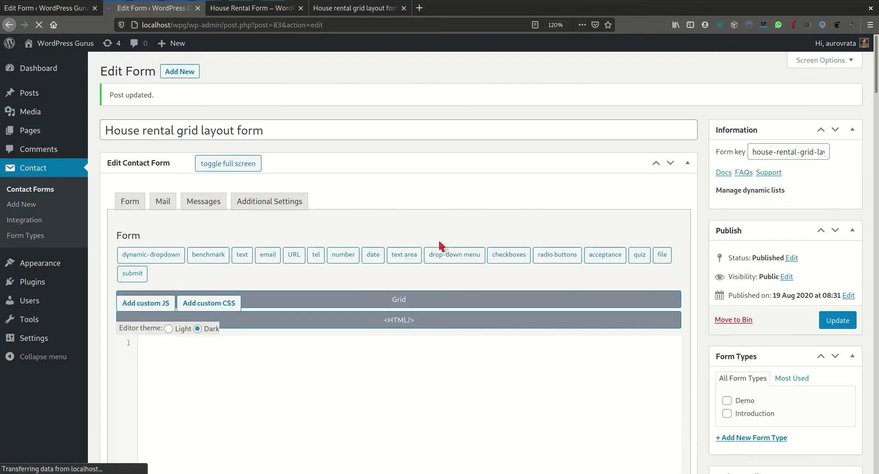
Reload the front-end house rental form and scroll down to the red-boxed facility rows.
scroll(438, 242, down, 3)
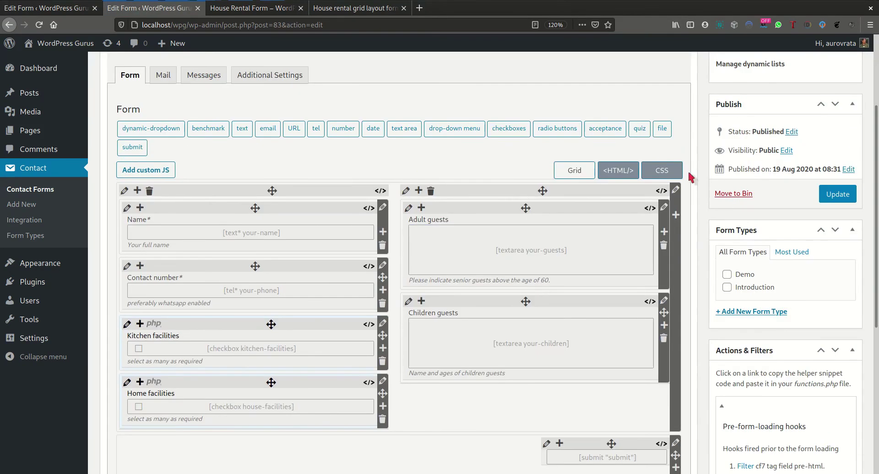
click(357, 8)
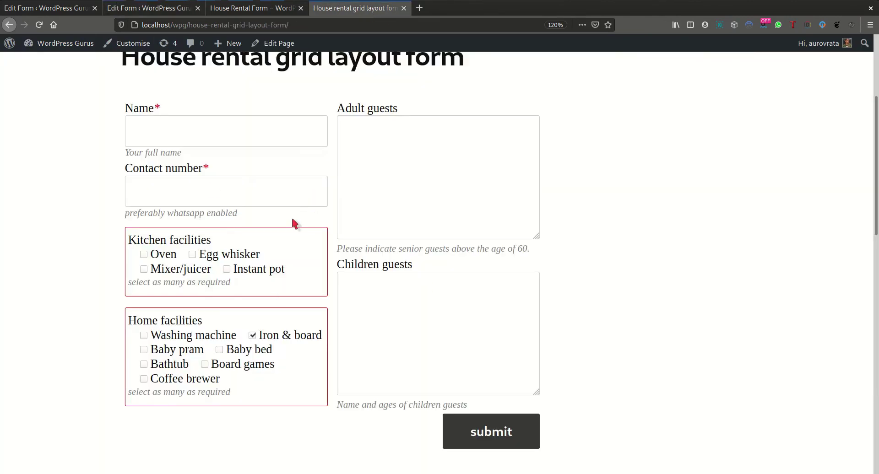
click(38, 25)
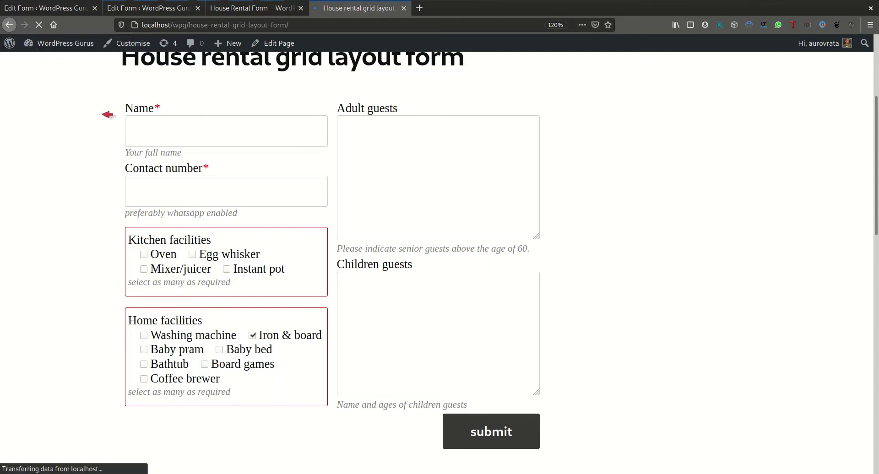
scroll(200, 394, down, 3)
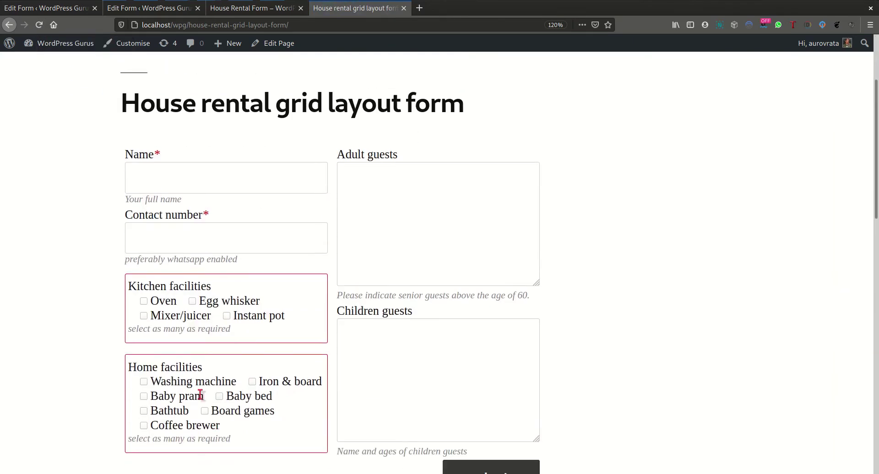
scroll(231, 313, down, 3)
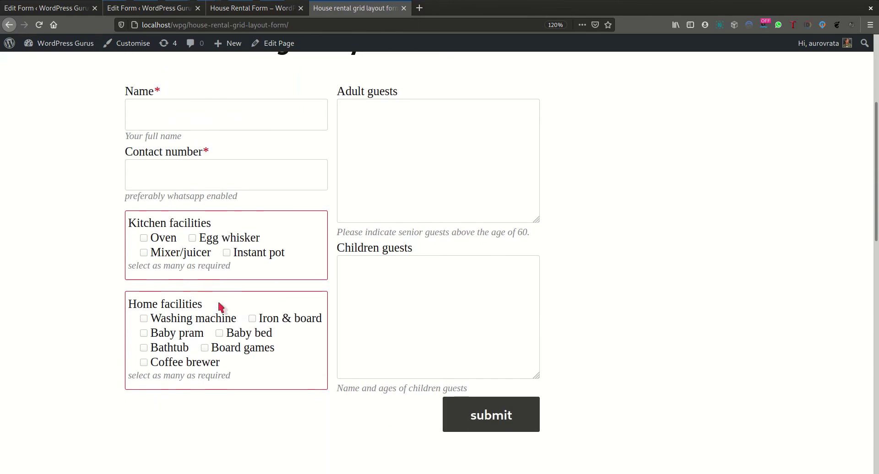
right_click(288, 222)
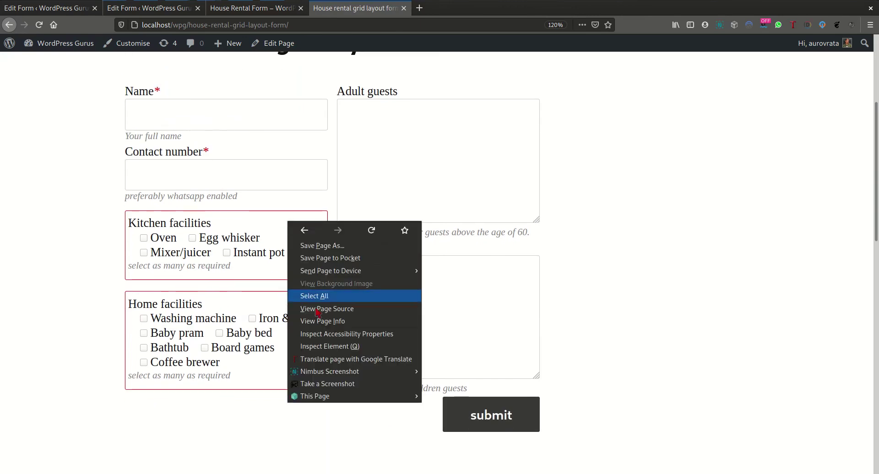
Inspect the Kitchen facilities row element to check its highlight rule styles.
click(328, 348)
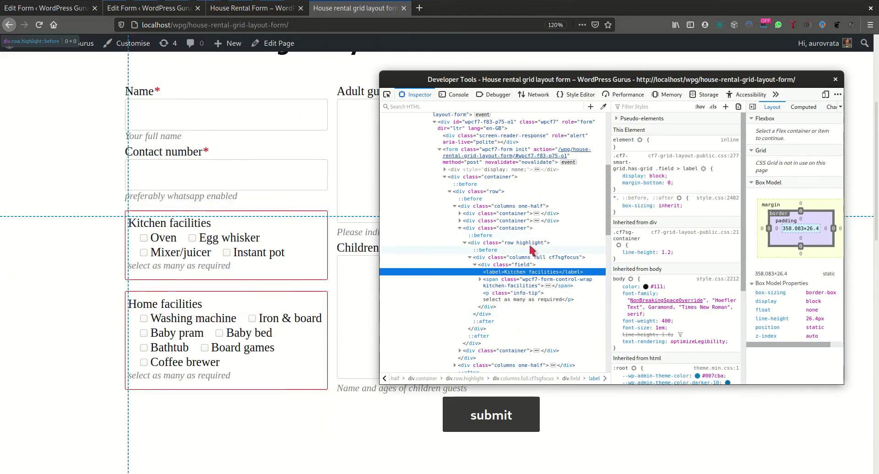
click(531, 244)
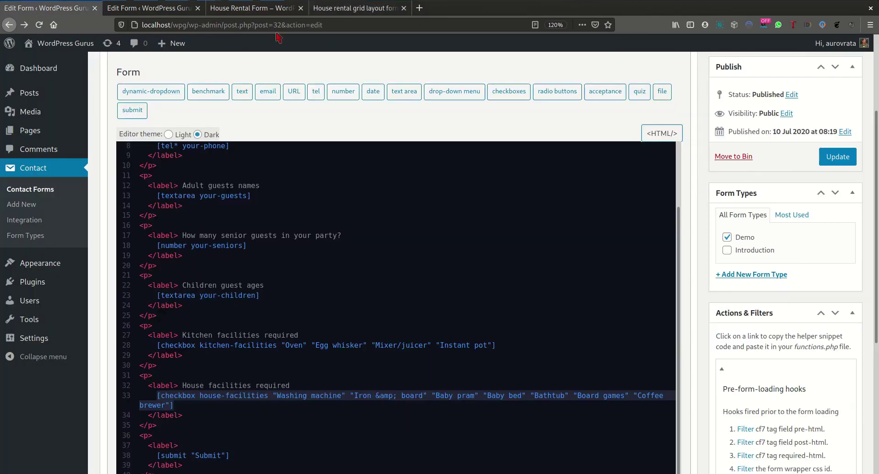
Return to the grid form editor and select the Form key value to review it.
key(ctrl+Tab)
scroll(790, 133, up, 3)
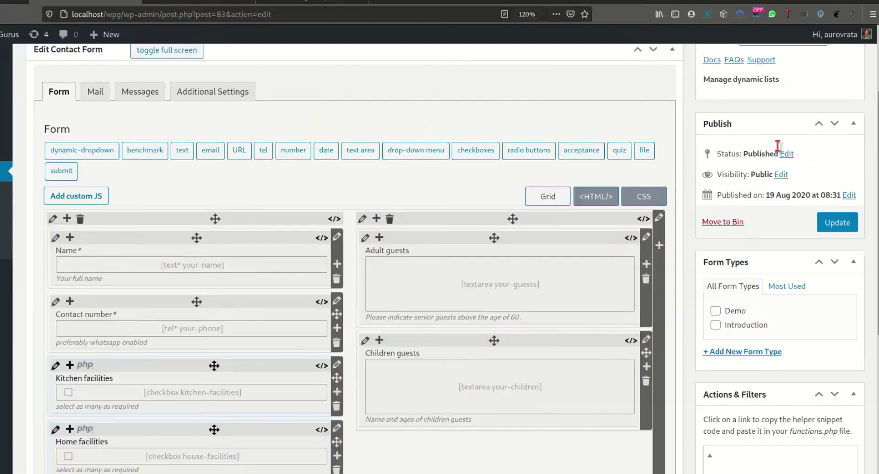
double_click(774, 128)
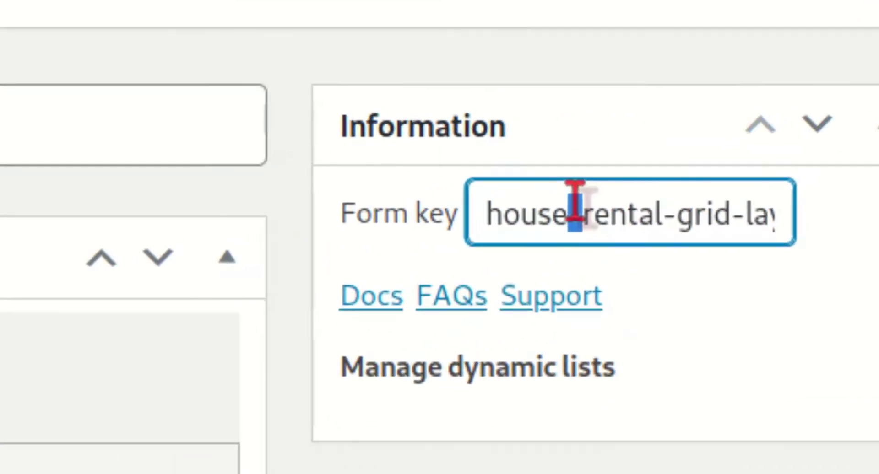
key(ctrl+a)
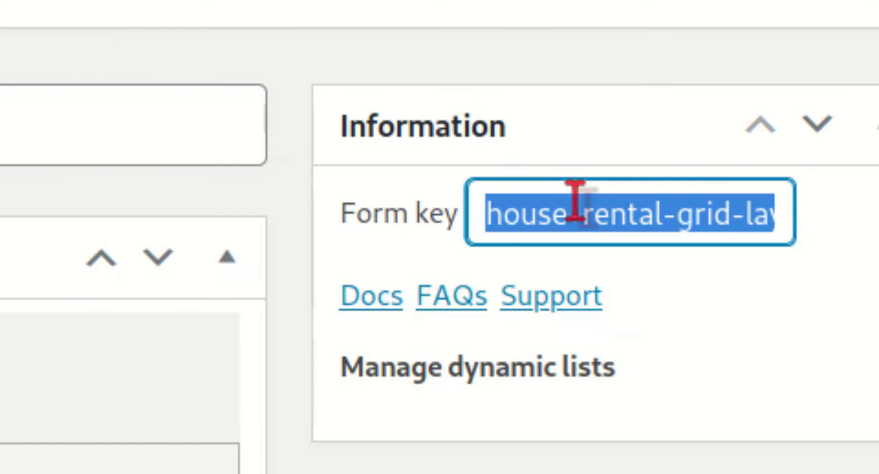
click(687, 310)
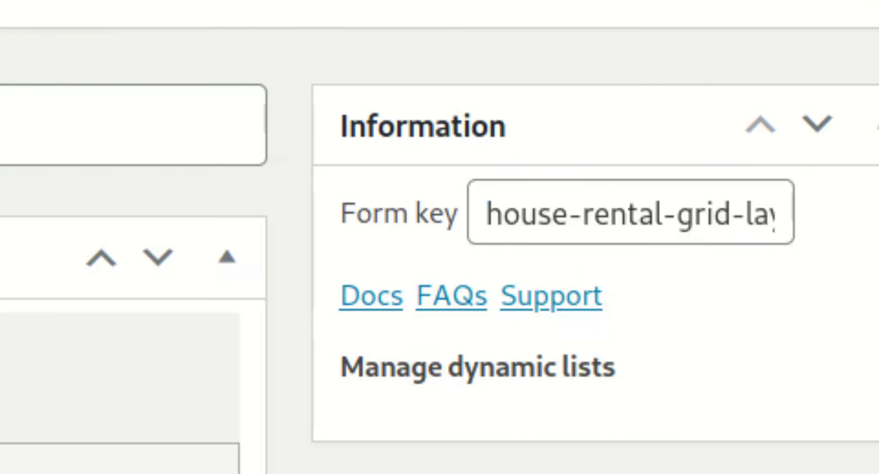
scroll(5, 412, down, 3)
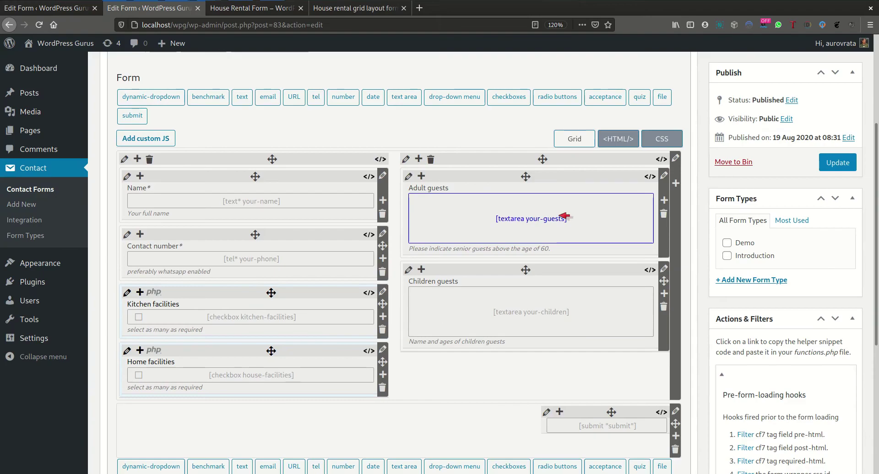